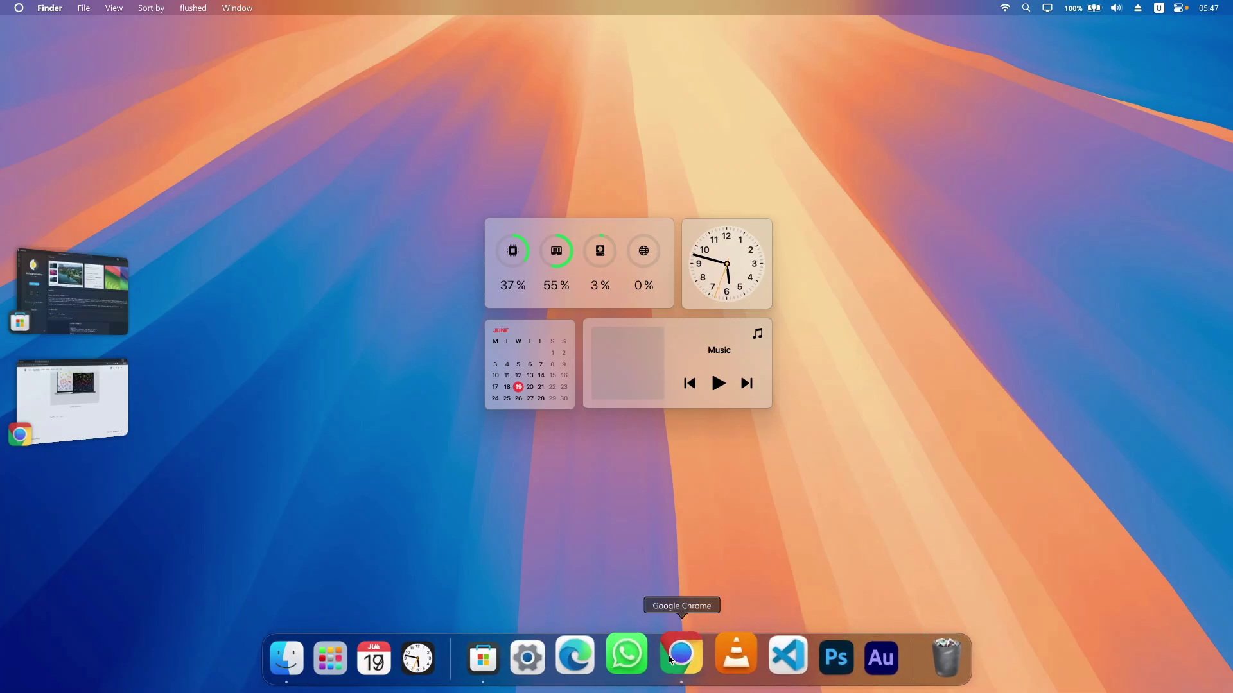
View the computer's specifications in the About This PC window.
{"action": "left_click", "coordinate": [19, 8]}
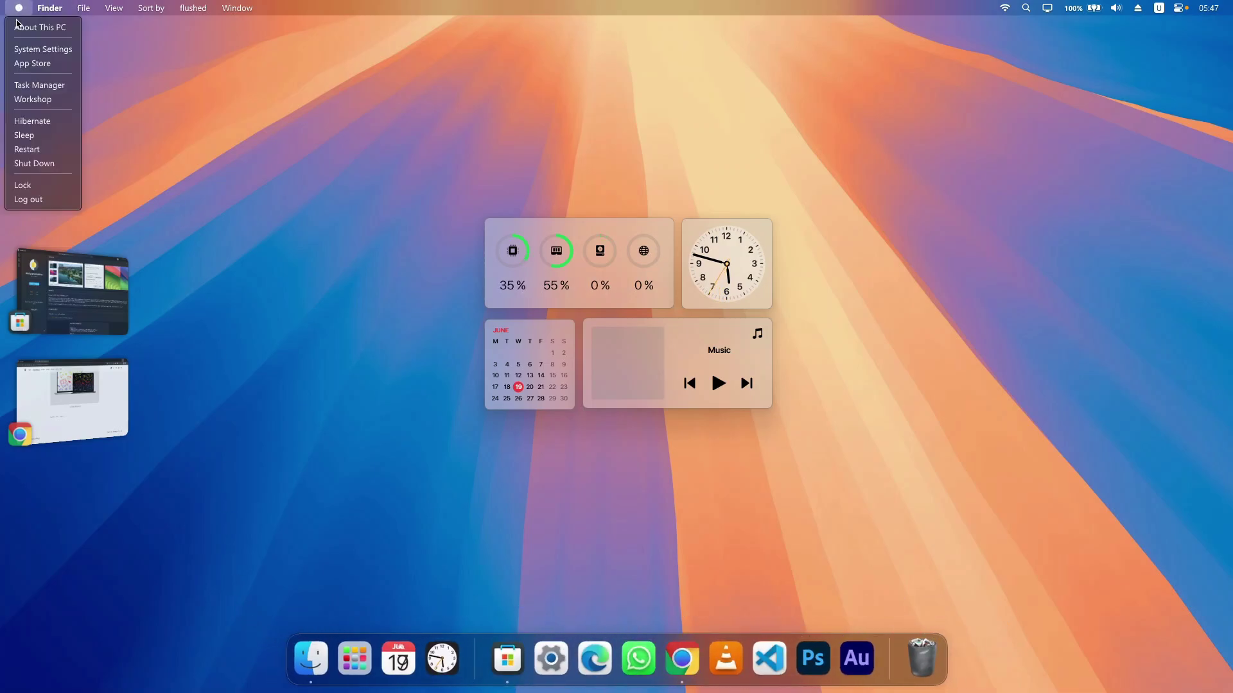
{"action": "left_click", "coordinate": [23, 29]}
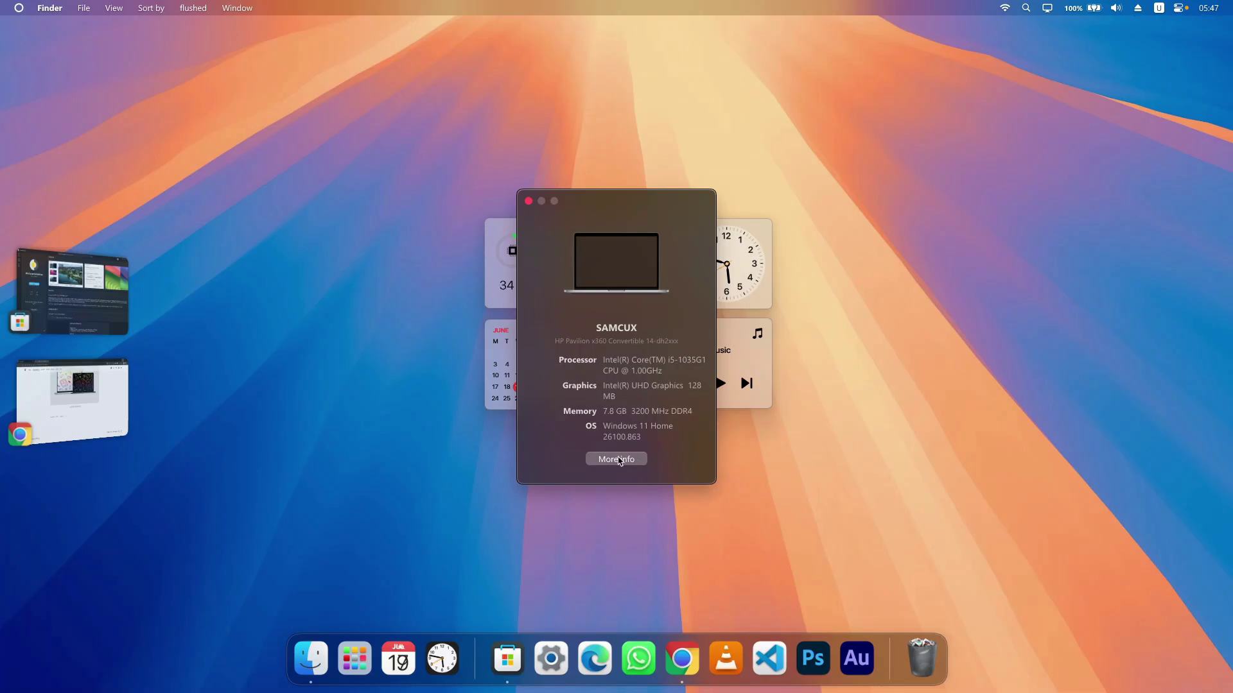
{"action": "left_click", "coordinate": [566, 178]}
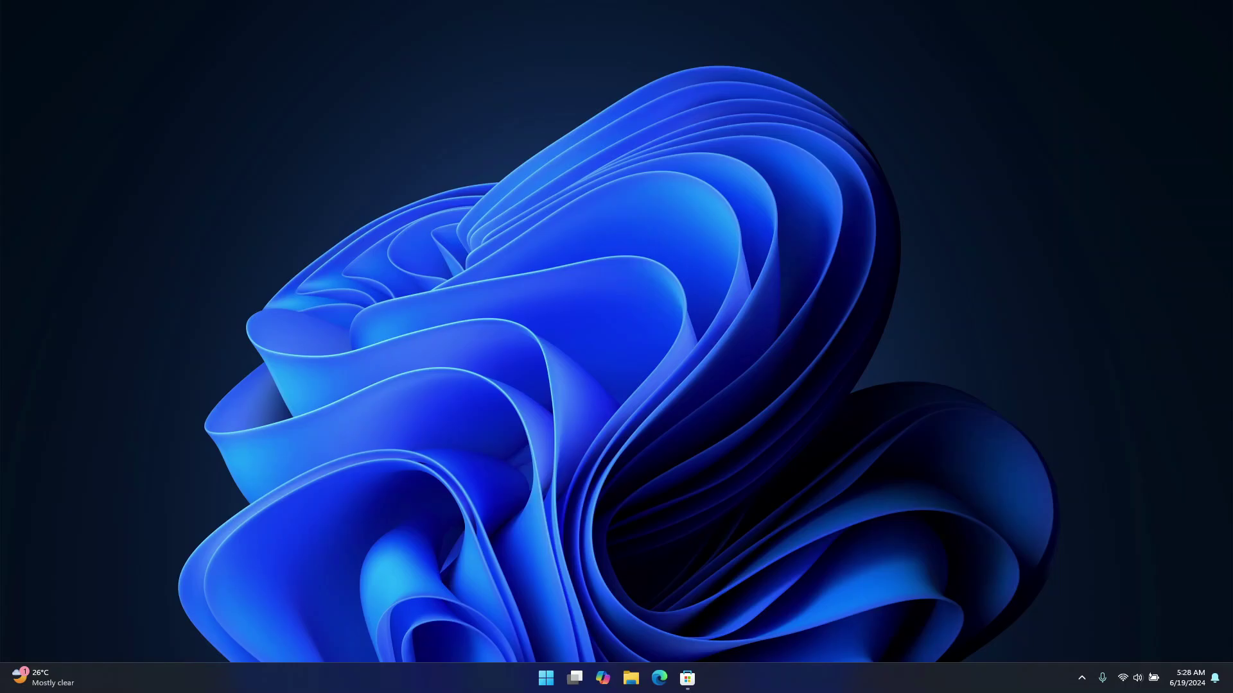
Extract the MyDockFinder folder from MyDockFinder.zip to the desktop and close the archive.
{"action": "left_click_drag", "start_coordinate": [630, 130], "coordinate": [619, 140]}
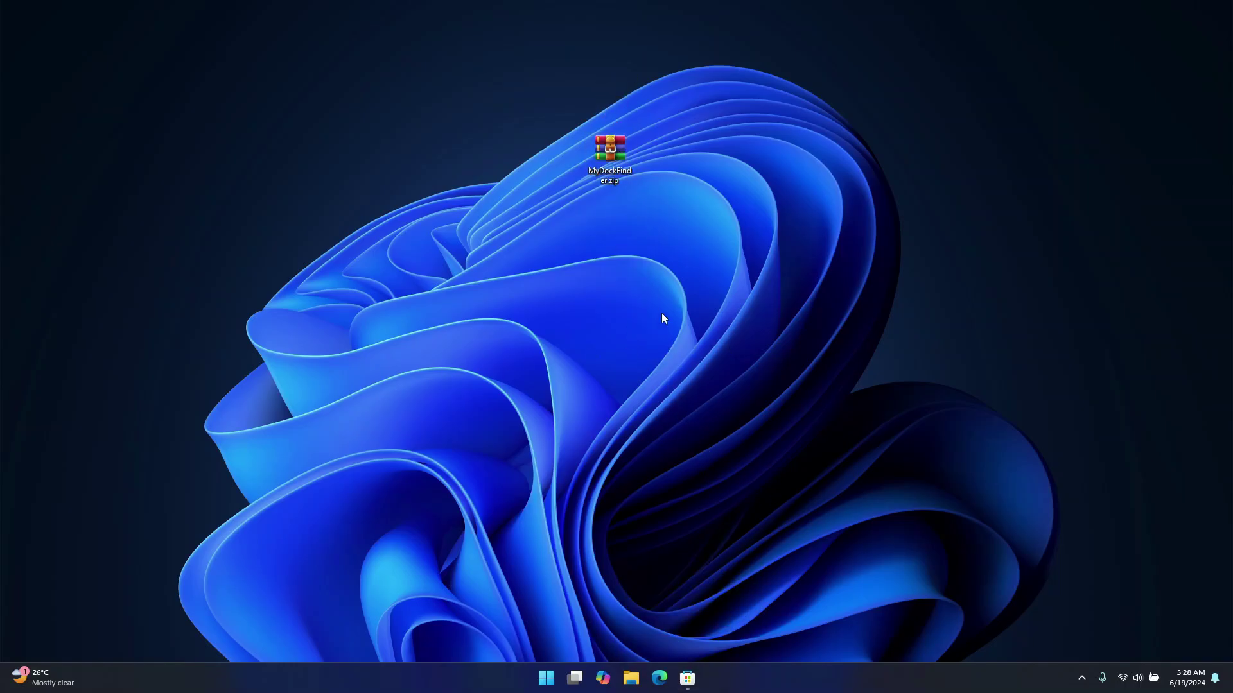
{"action": "double_click", "coordinate": [610, 152]}
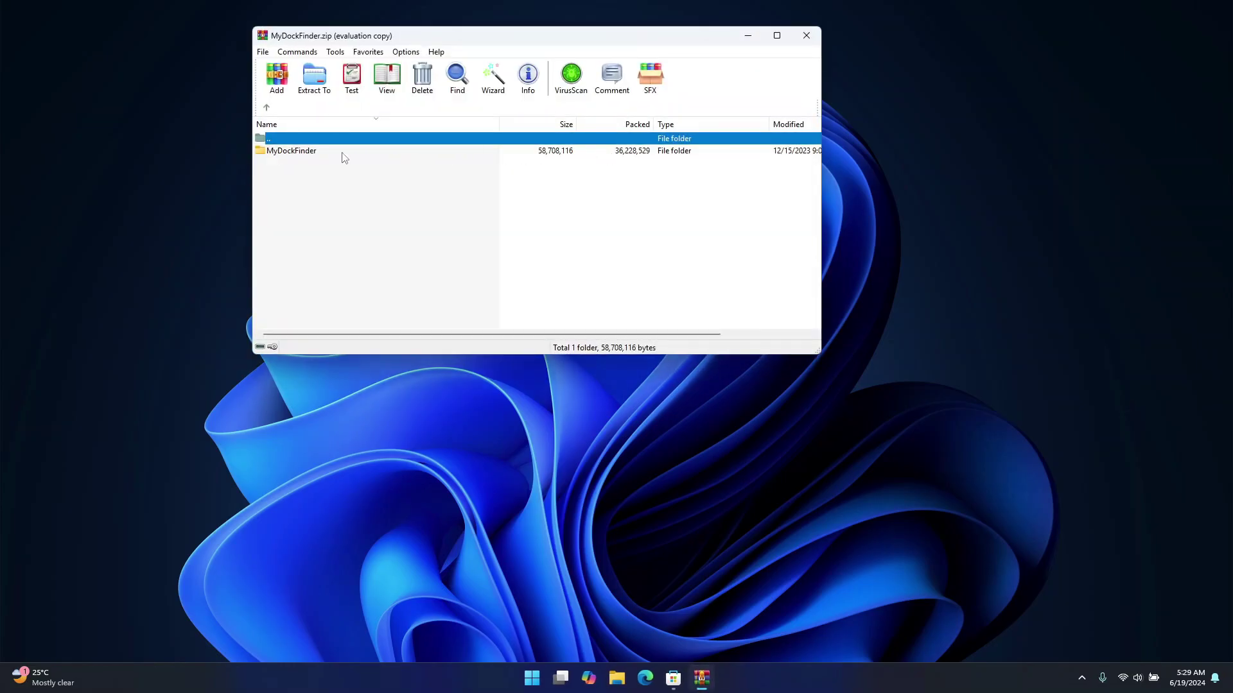
{"action": "double_click", "coordinate": [337, 153]}
{"action": "key", "text": "BackSpace"}
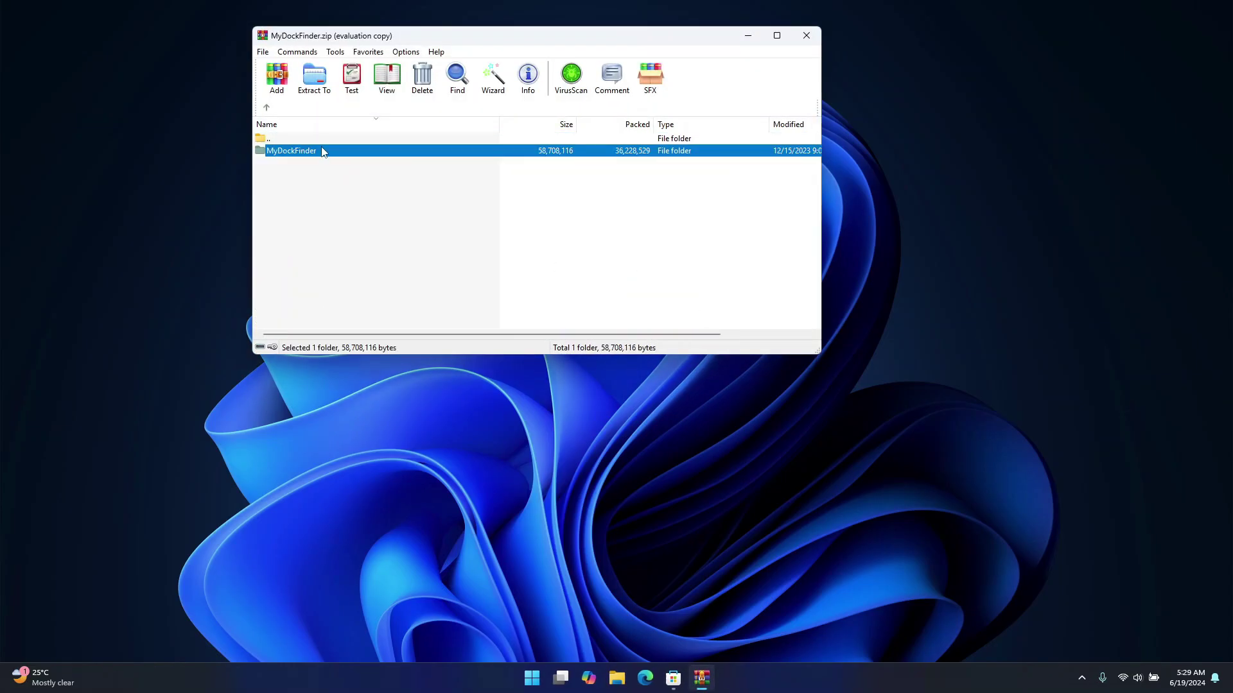
{"action": "left_click_drag", "start_coordinate": [181, 173], "coordinate": [182, 175]}
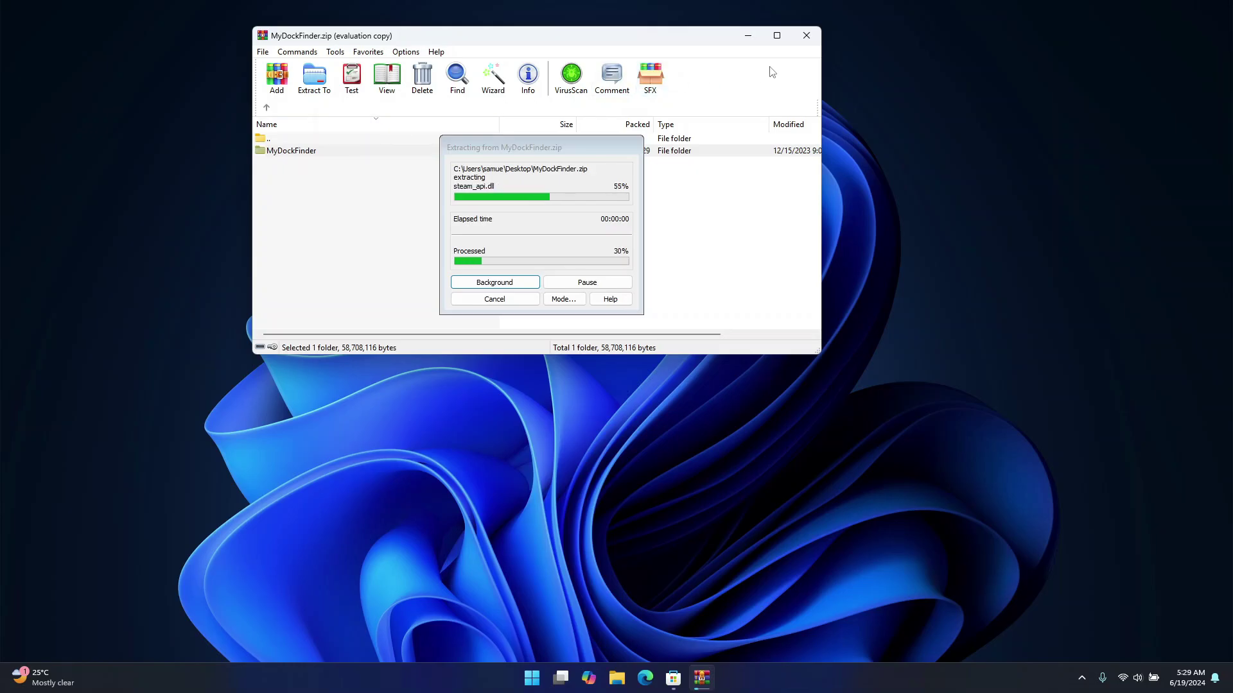
{"action": "left_click", "coordinate": [813, 39]}
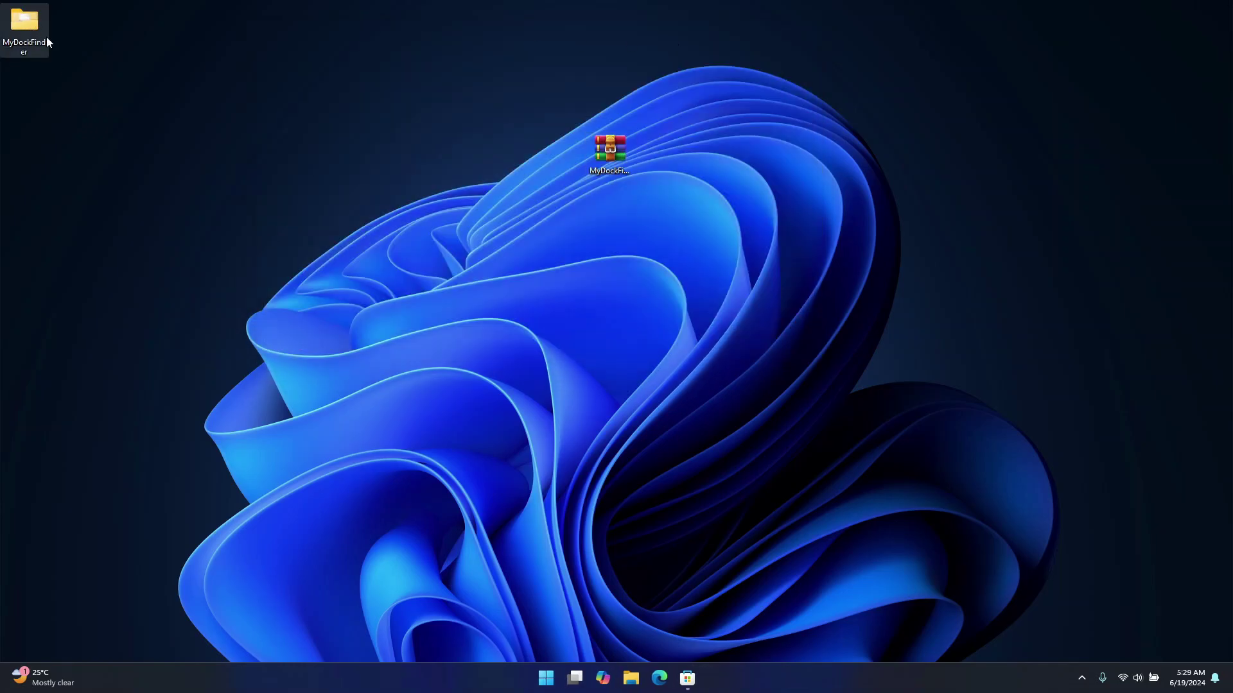
Check the contents of the extracted MyDockFinder folder, then cut that folder from the desktop.
{"action": "double_click", "coordinate": [24, 22]}
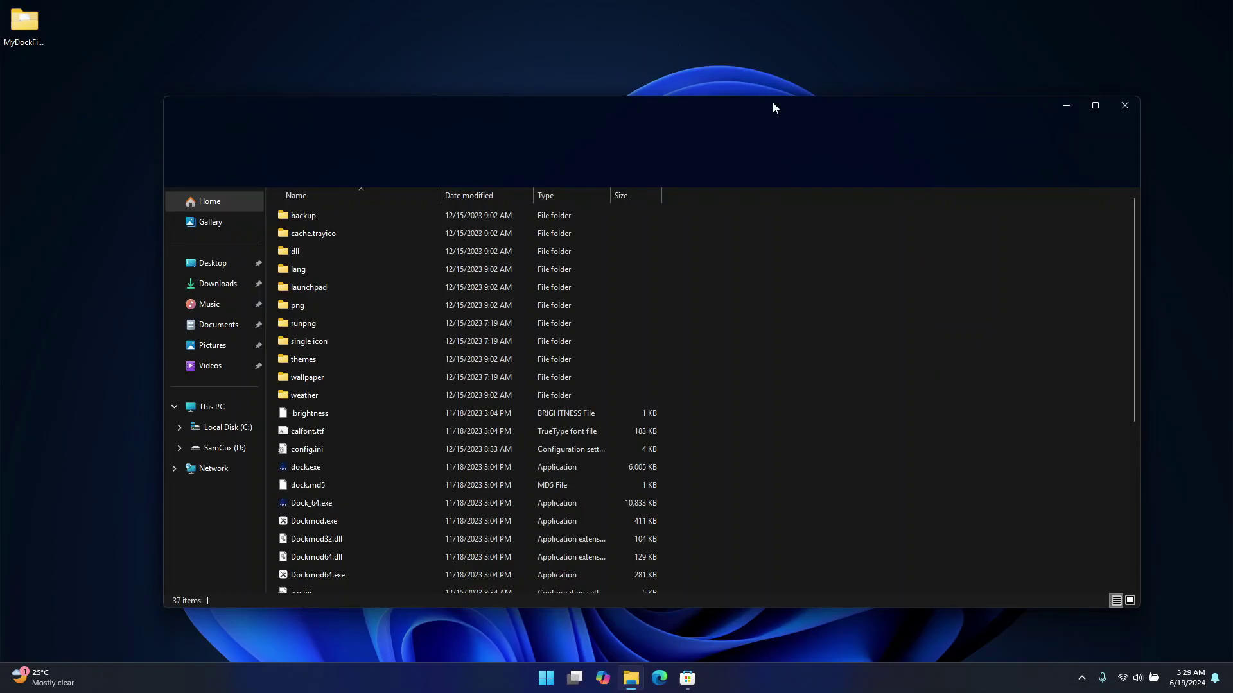
{"action": "scroll", "coordinate": [422, 479], "scroll_direction": "down", "scroll_amount": 5}
{"action": "scroll", "coordinate": [383, 553], "scroll_direction": "up", "scroll_amount": 5}
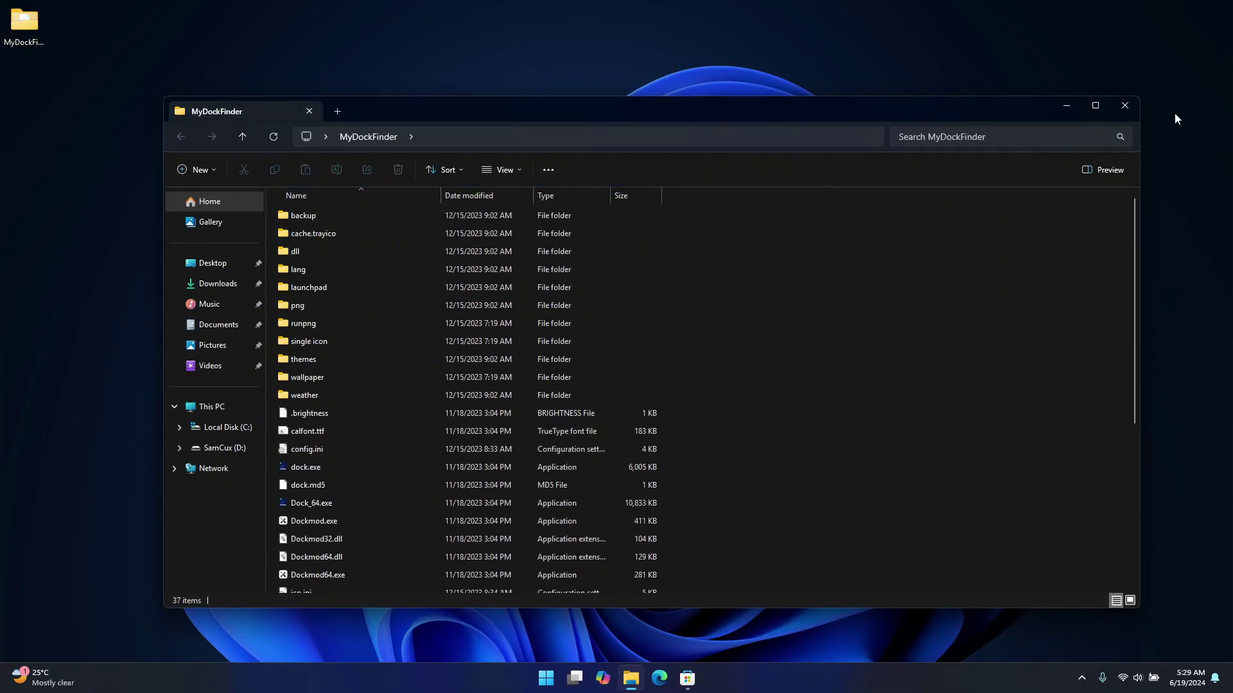
{"action": "left_click", "coordinate": [1125, 106]}
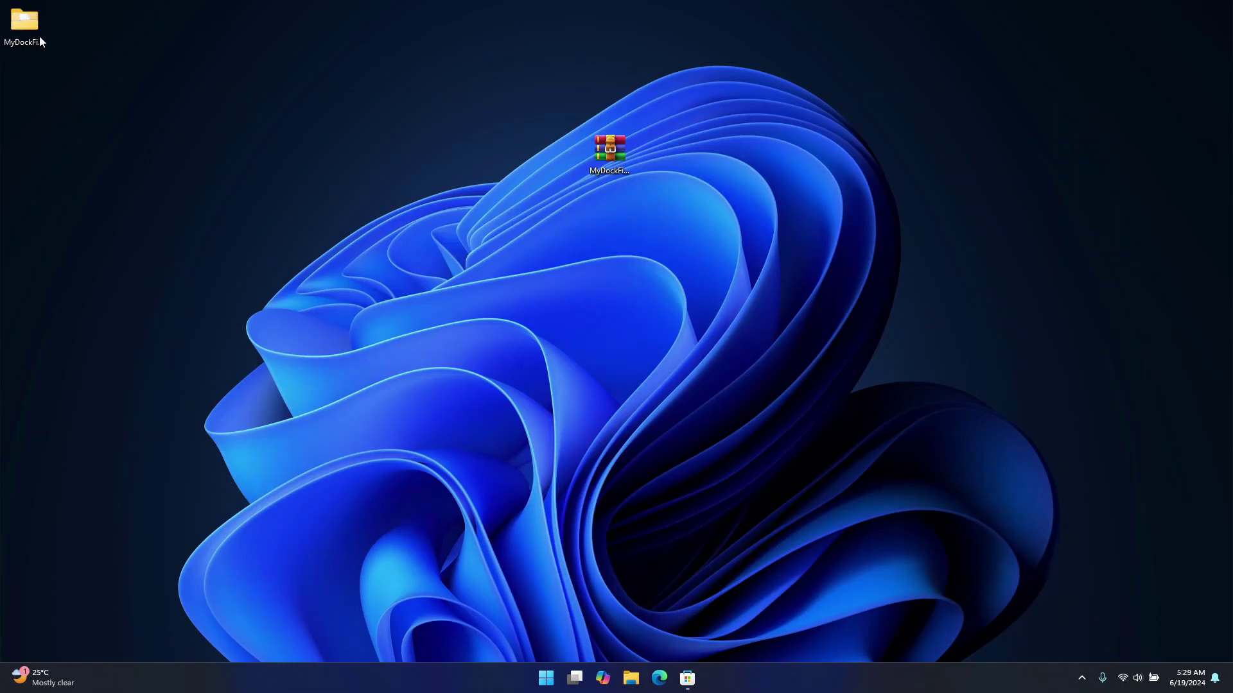
{"action": "right_click", "coordinate": [40, 38]}
{"action": "left_click", "coordinate": [72, 55]}
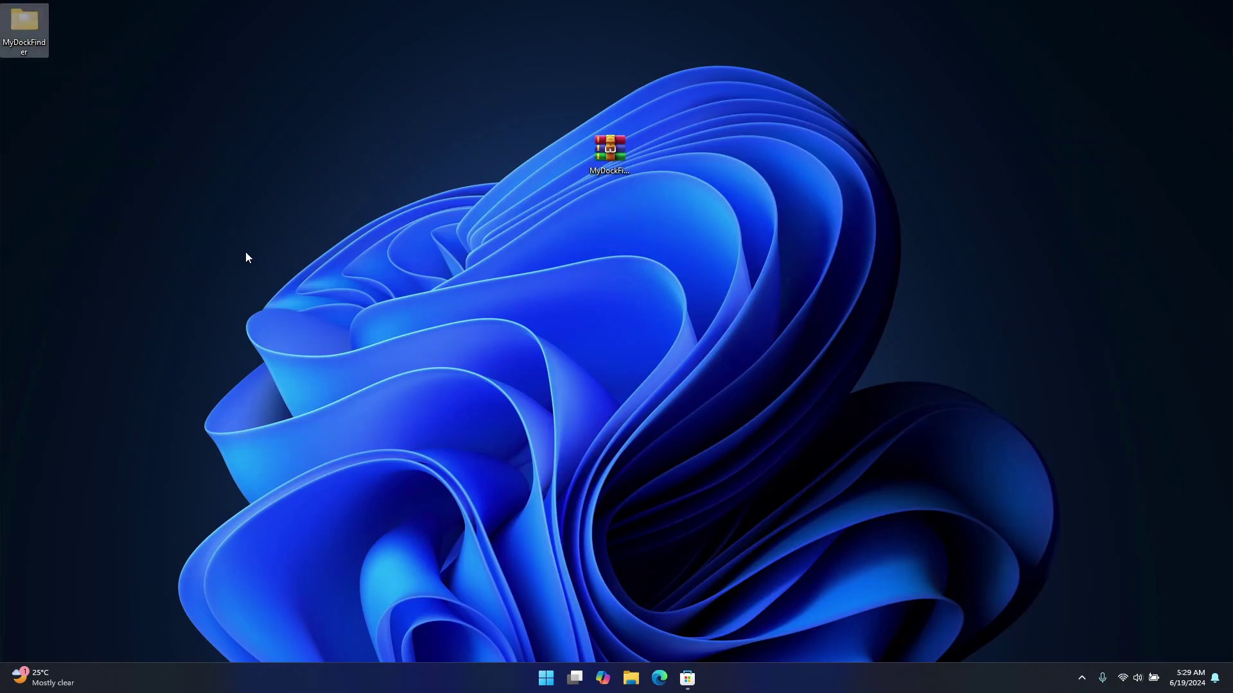
Create a folder named twerks on Local Disk (C:) and open it.
{"action": "left_click", "coordinate": [631, 678]}
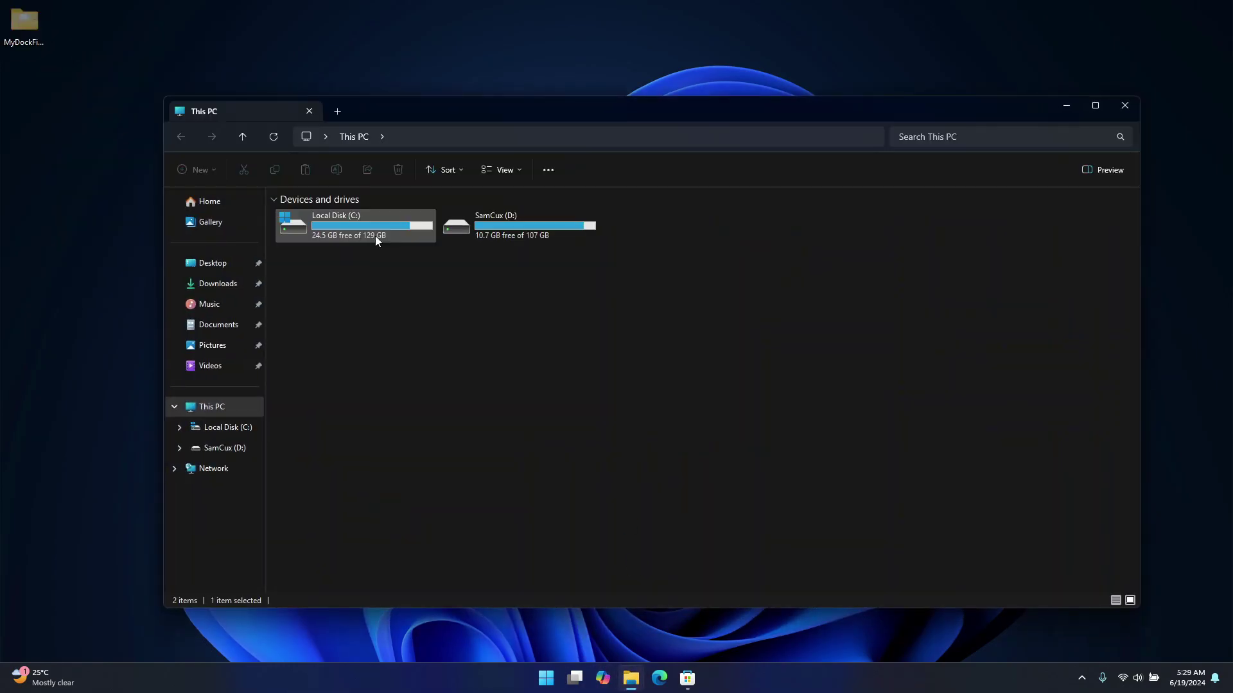
{"action": "double_click", "coordinate": [375, 236]}
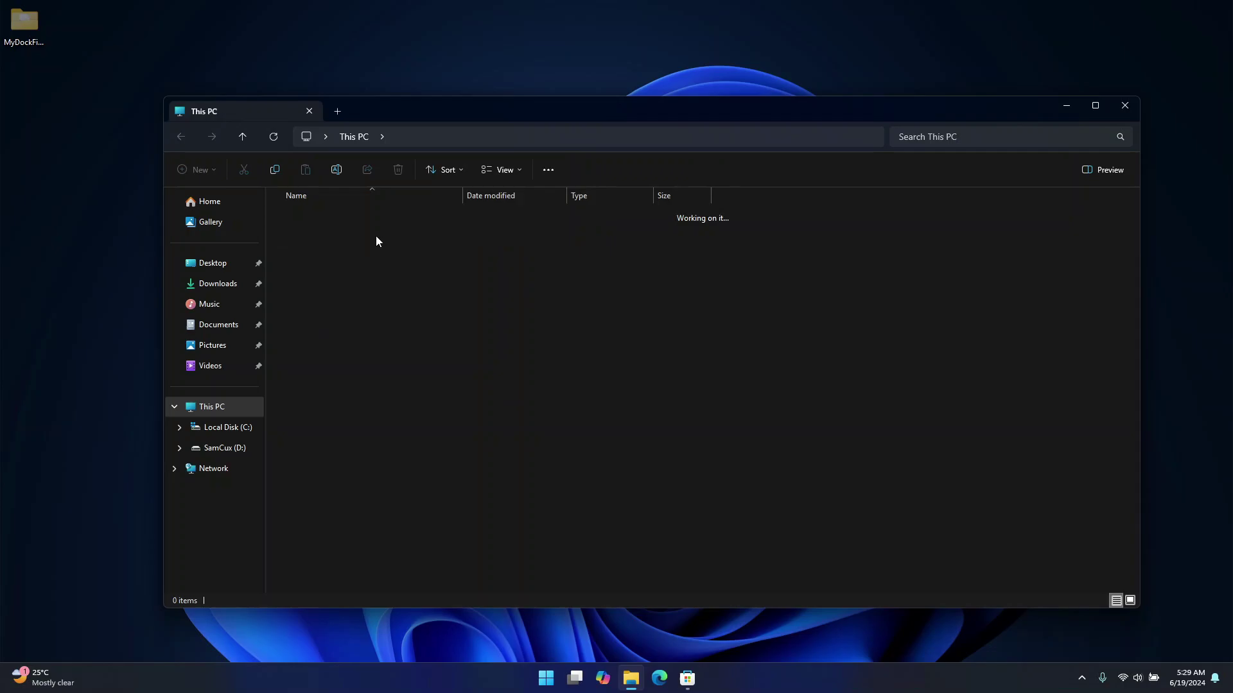
{"action": "right_click", "coordinate": [357, 467]}
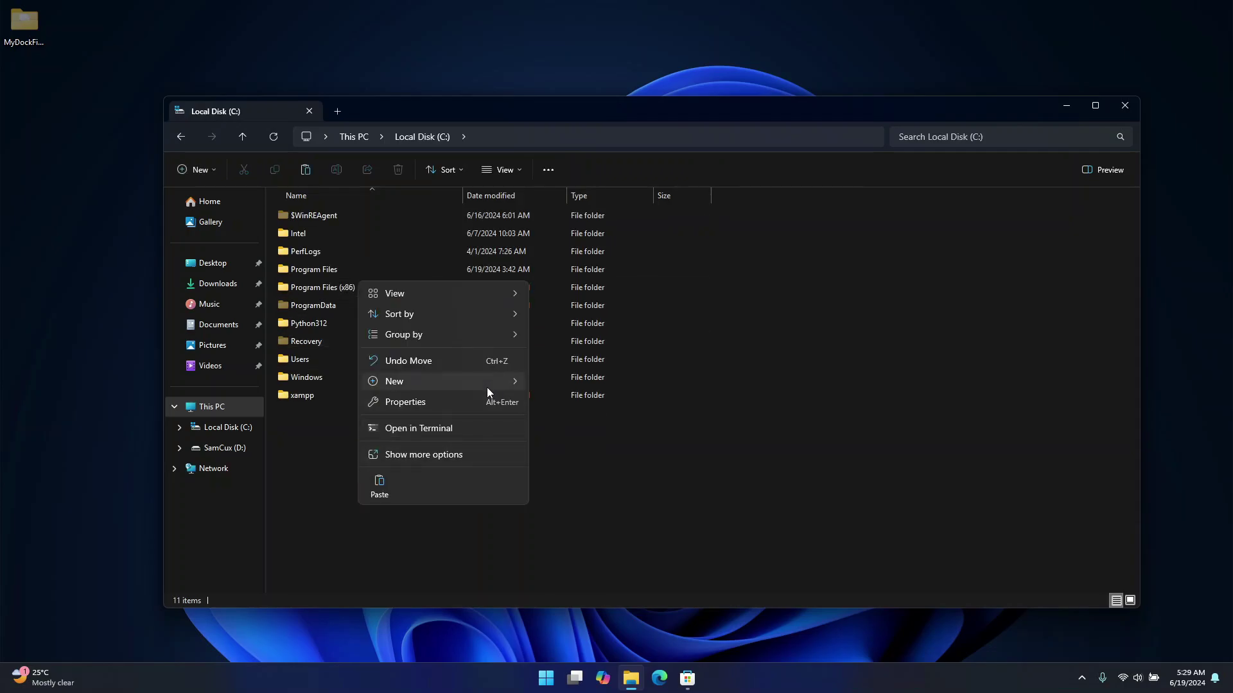
{"action": "mouse_move", "coordinate": [487, 385]}
{"action": "left_click", "coordinate": [546, 383]}
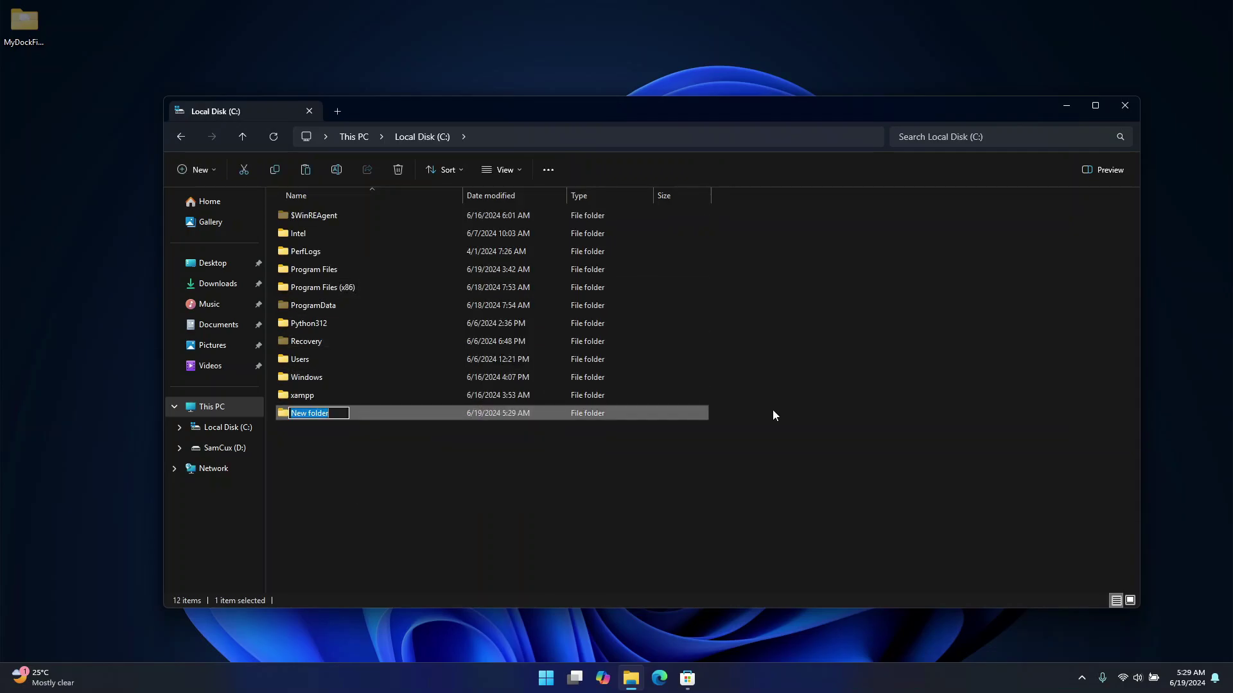
{"action": "type", "text": "t"}
{"action": "key", "text": "Return"}
{"action": "key", "text": "Return"}
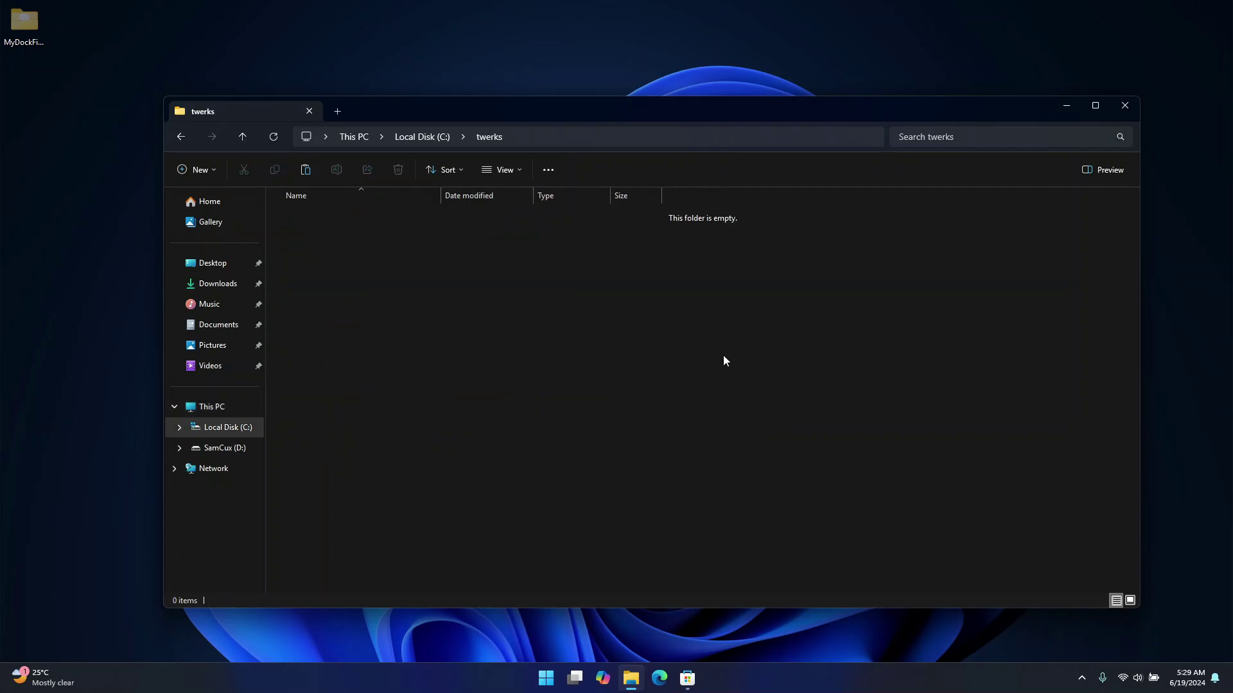
Paste the cut MyDockFinder folder into the twerks folder and return to the desktop.
{"action": "left_click", "coordinate": [312, 174]}
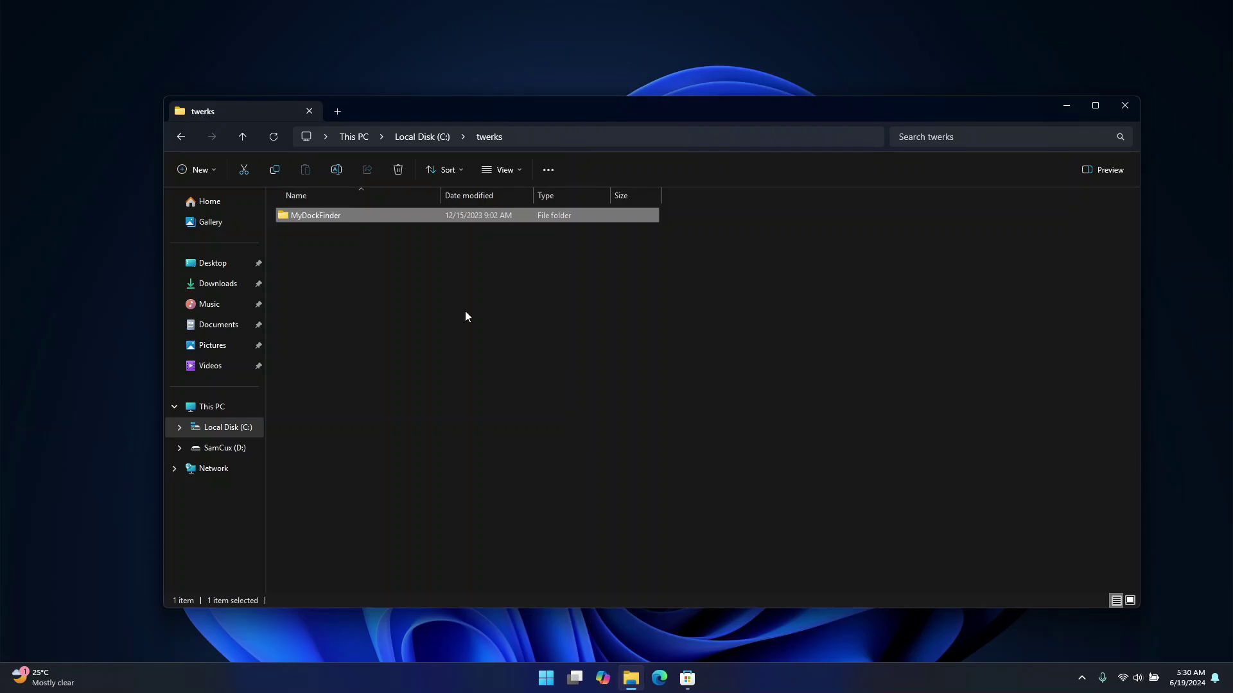
{"action": "mouse_move", "coordinate": [396, 217]}
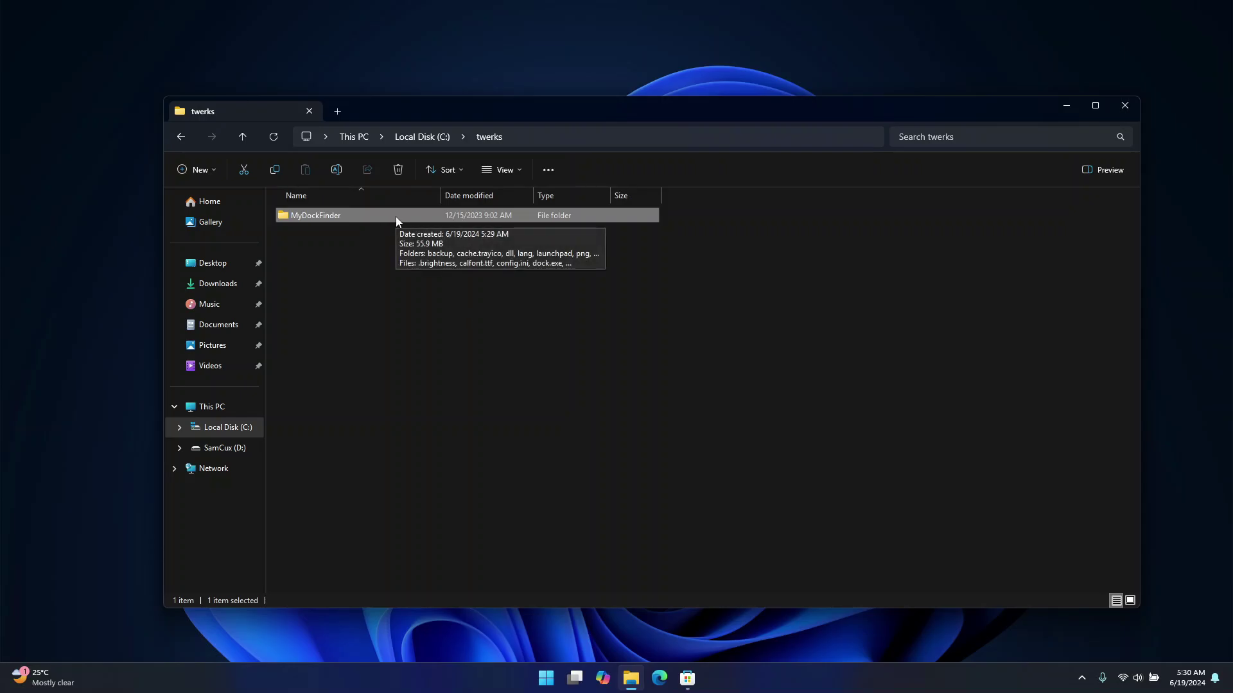
{"action": "key", "text": "super+d"}
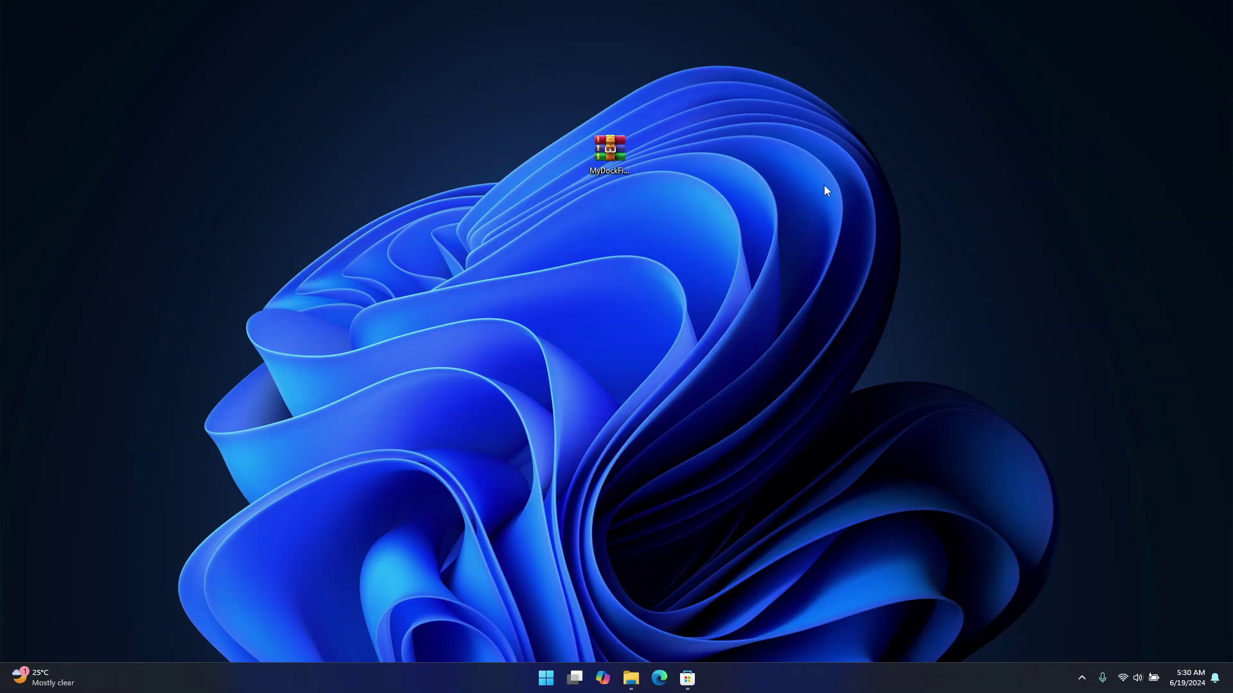
Create a system restore point with the description "go back to windows".
{"action": "left_click", "coordinate": [554, 678]}
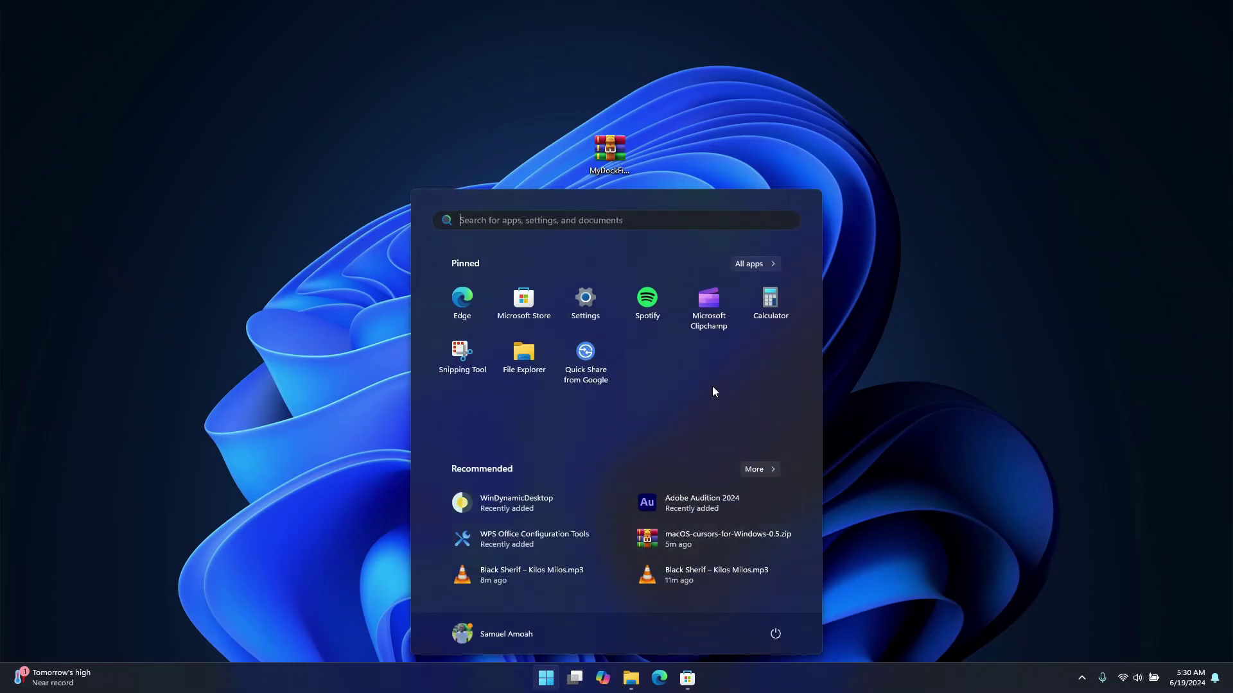
{"action": "type", "text": "create"}
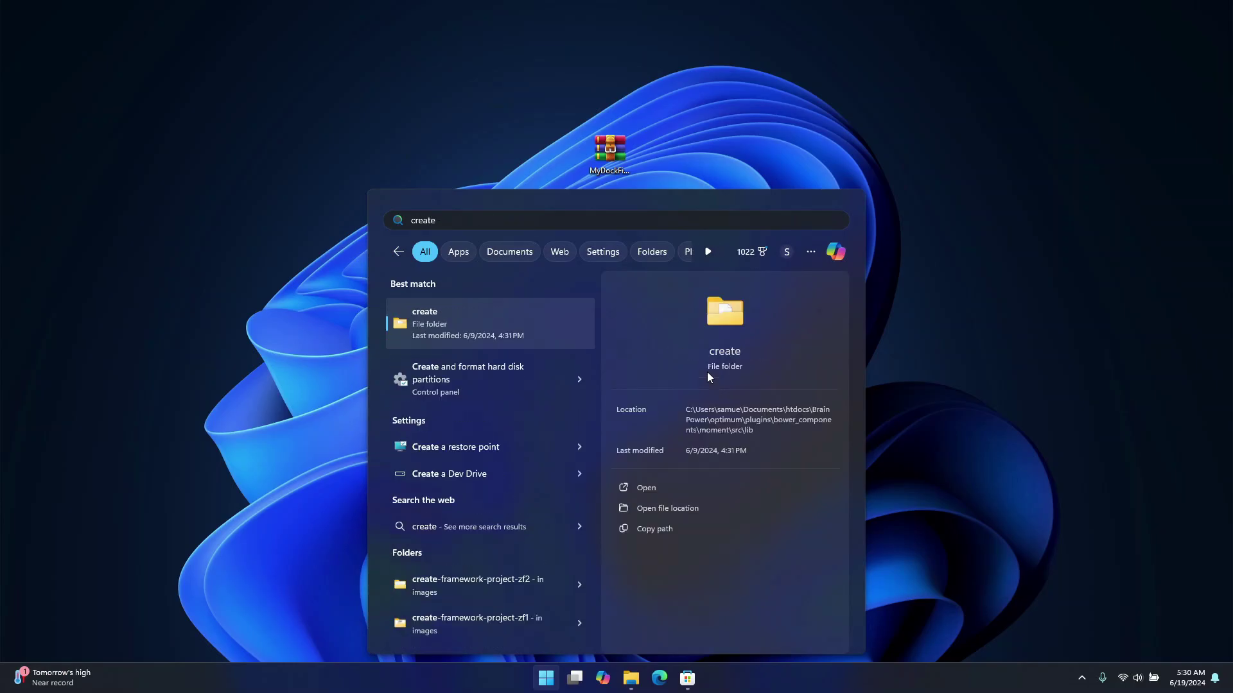
{"action": "left_click", "coordinate": [433, 448]}
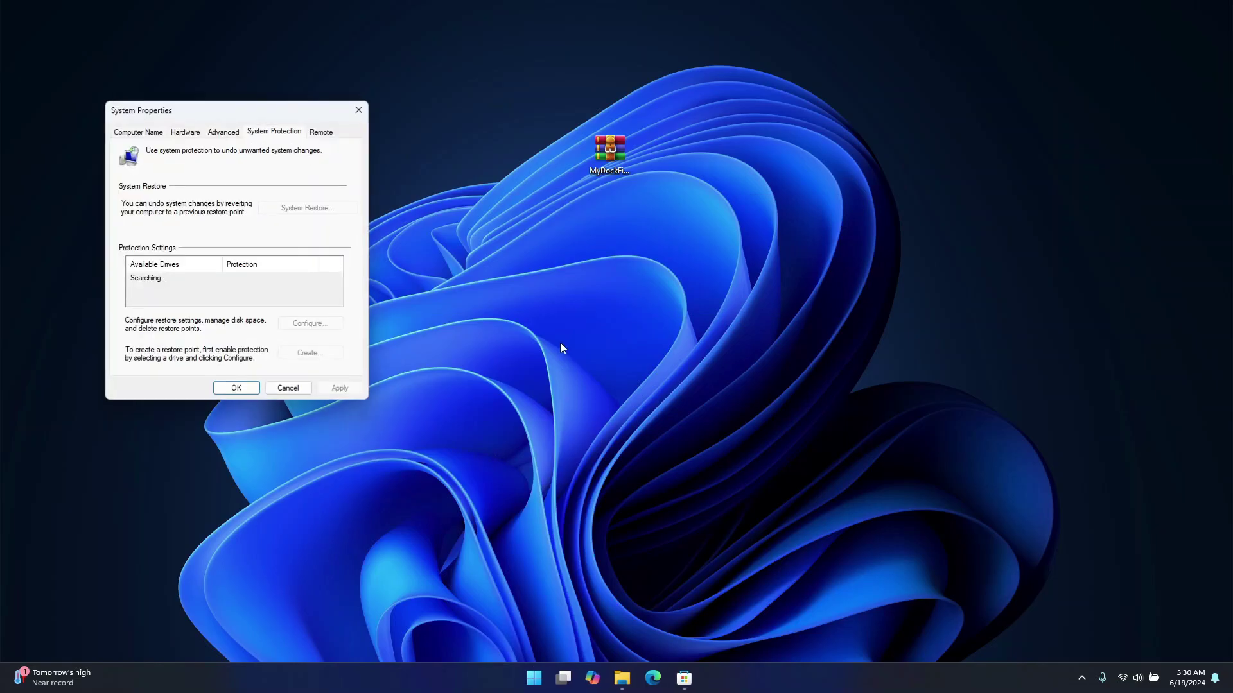
{"action": "left_click_drag", "start_coordinate": [236, 108], "coordinate": [719, 159]}
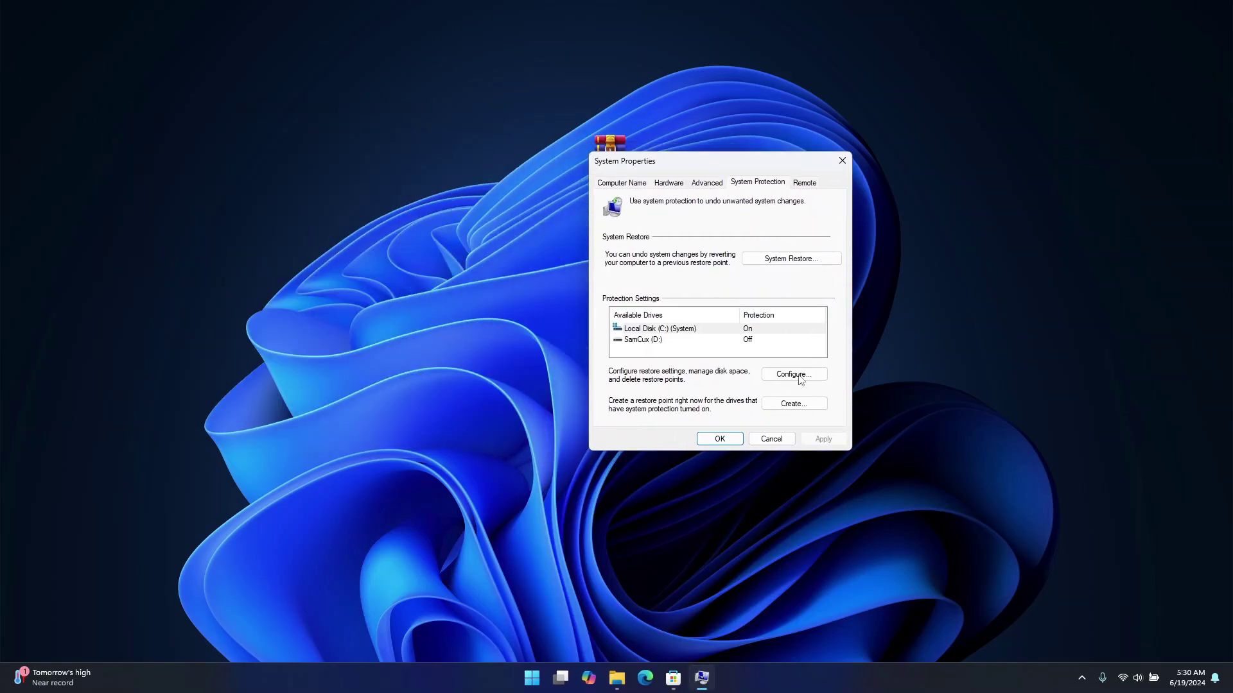
{"action": "left_click", "coordinate": [795, 404]}
{"action": "type", "text": "go back to windows"}
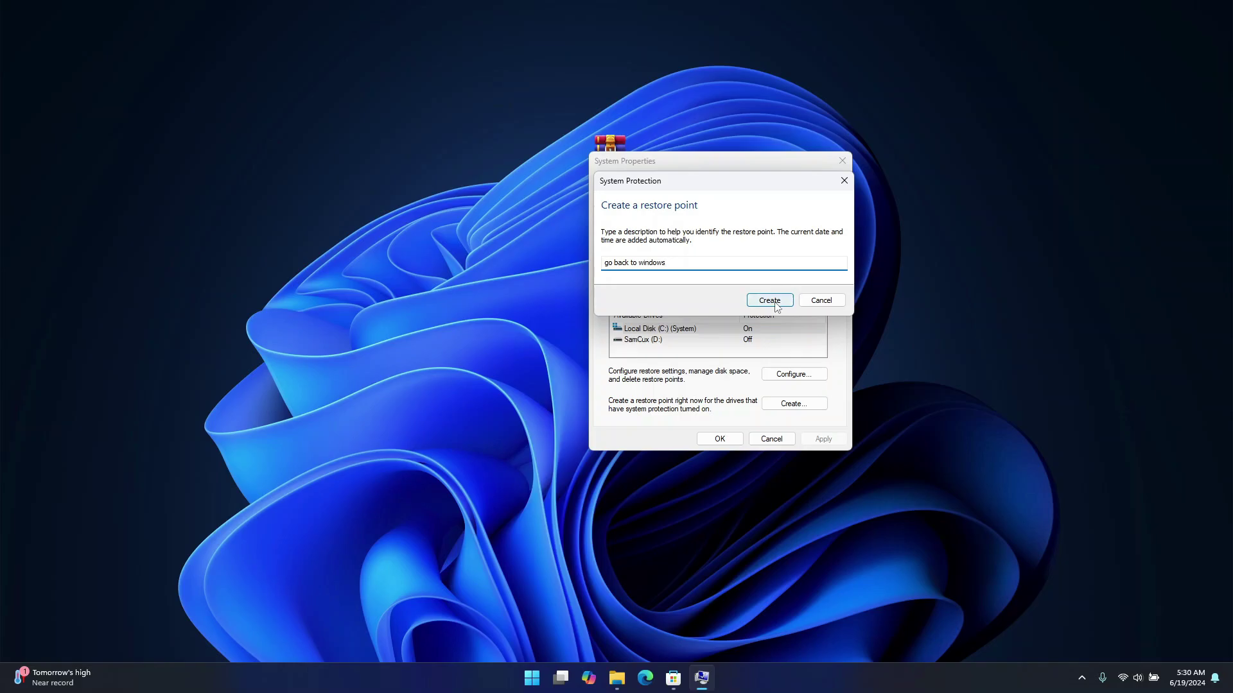
{"action": "left_click", "coordinate": [774, 301]}
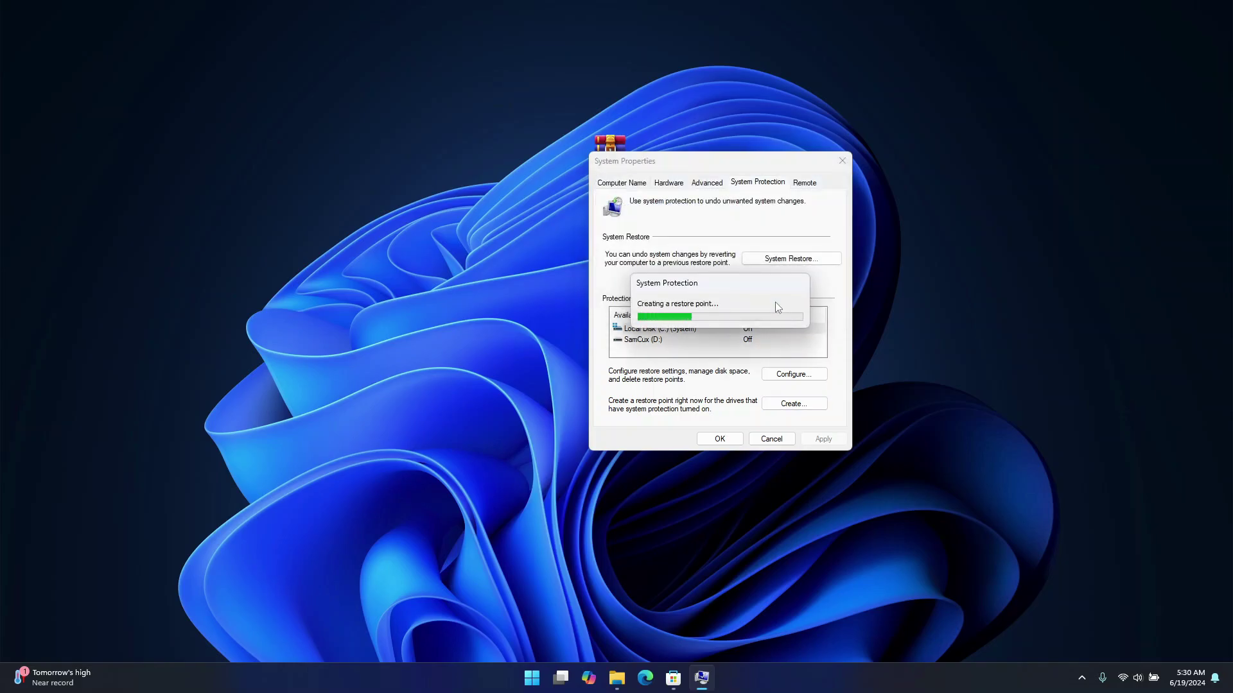
{"action": "left_click", "coordinate": [804, 313]}
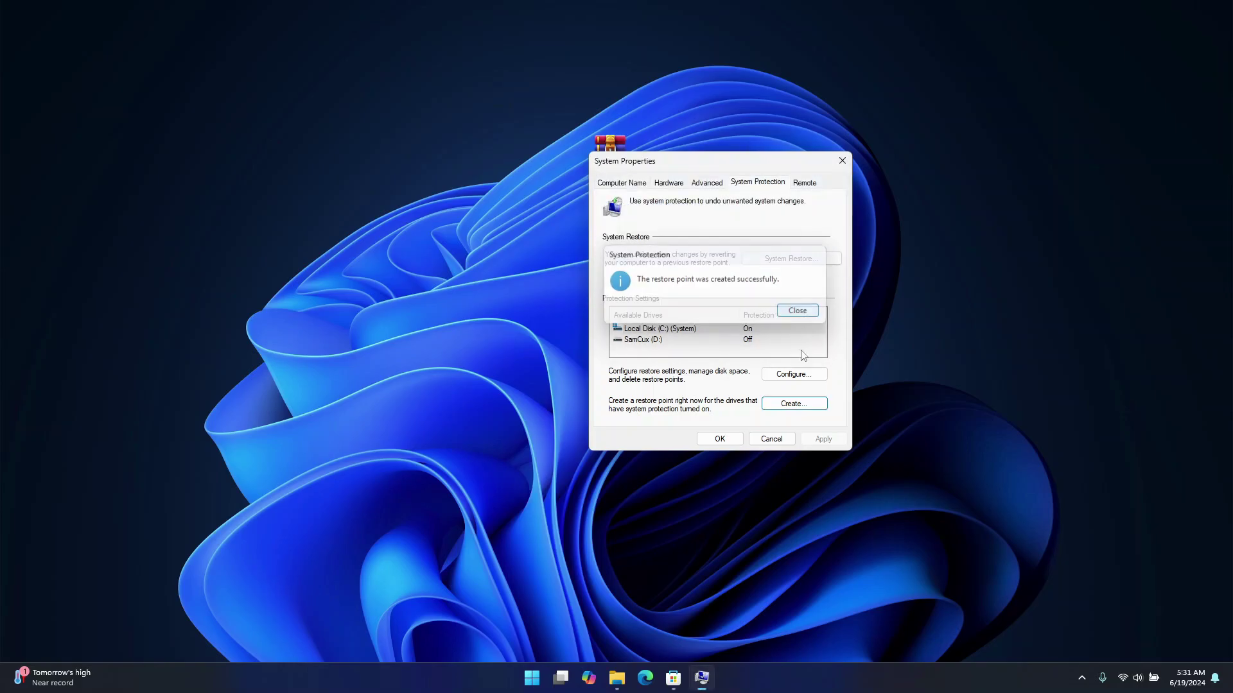
Adjust the maximum disk space for system protection on Local Disk (C:), apply it and close System Properties.
{"action": "left_click", "coordinate": [809, 377]}
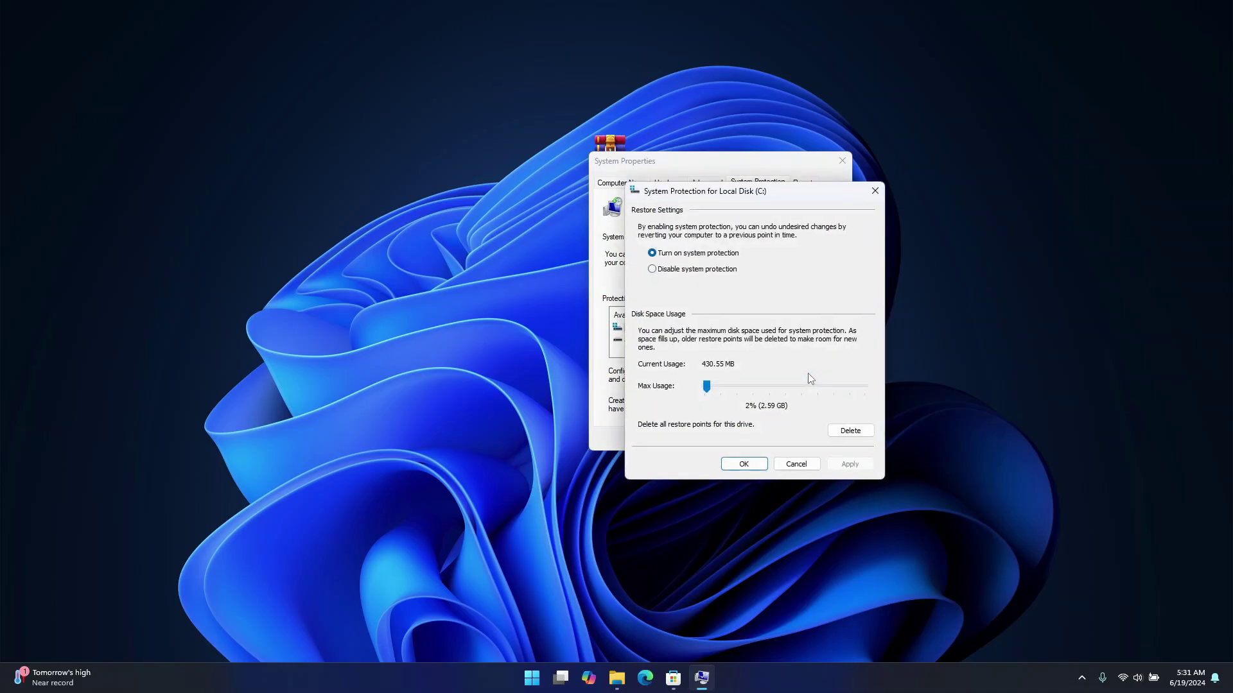
{"action": "left_click_drag", "start_coordinate": [761, 387], "coordinate": [717, 380]}
{"action": "left_click", "coordinate": [850, 463]}
{"action": "left_click", "coordinate": [753, 464]}
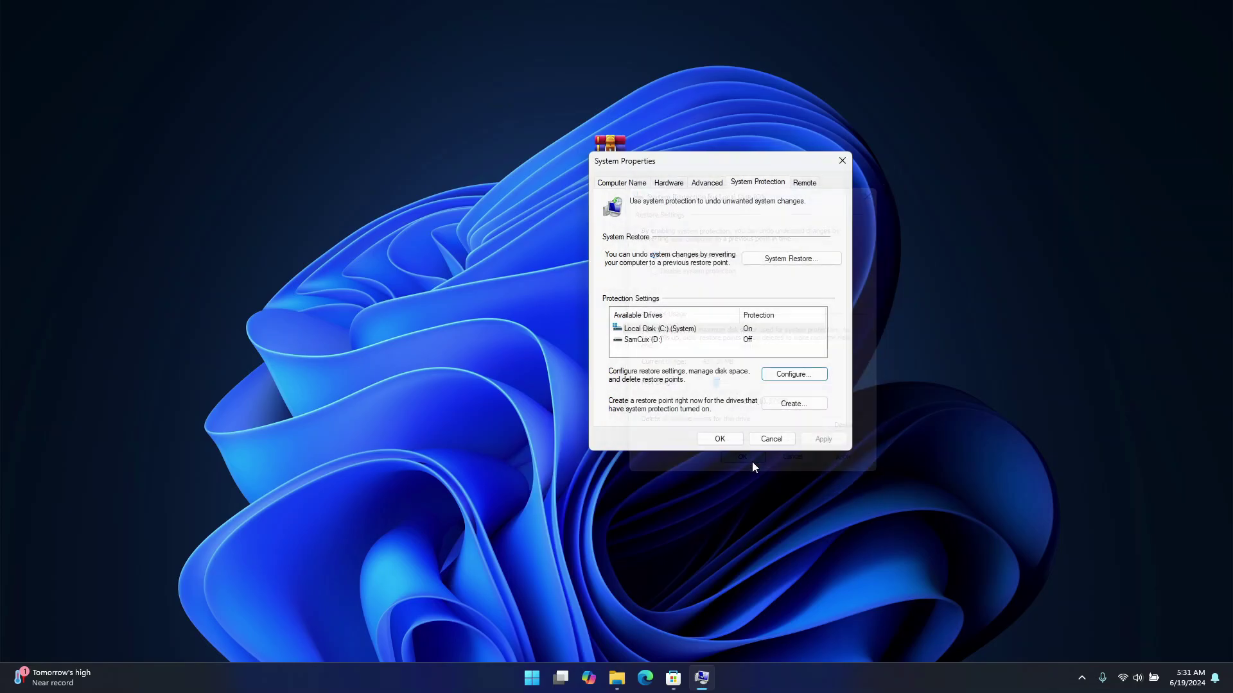
{"action": "left_click", "coordinate": [719, 439]}
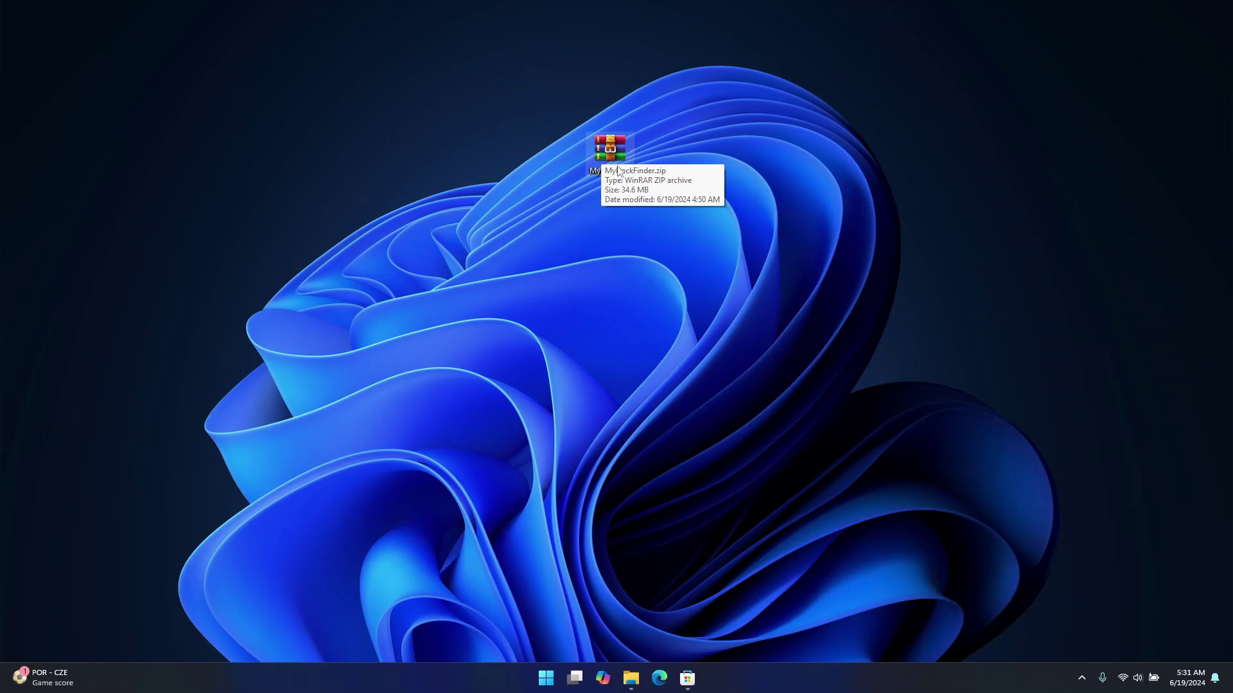
Run Dock_64.exe from the MyDockFinder folder inside twerks.
{"action": "left_click", "coordinate": [630, 678]}
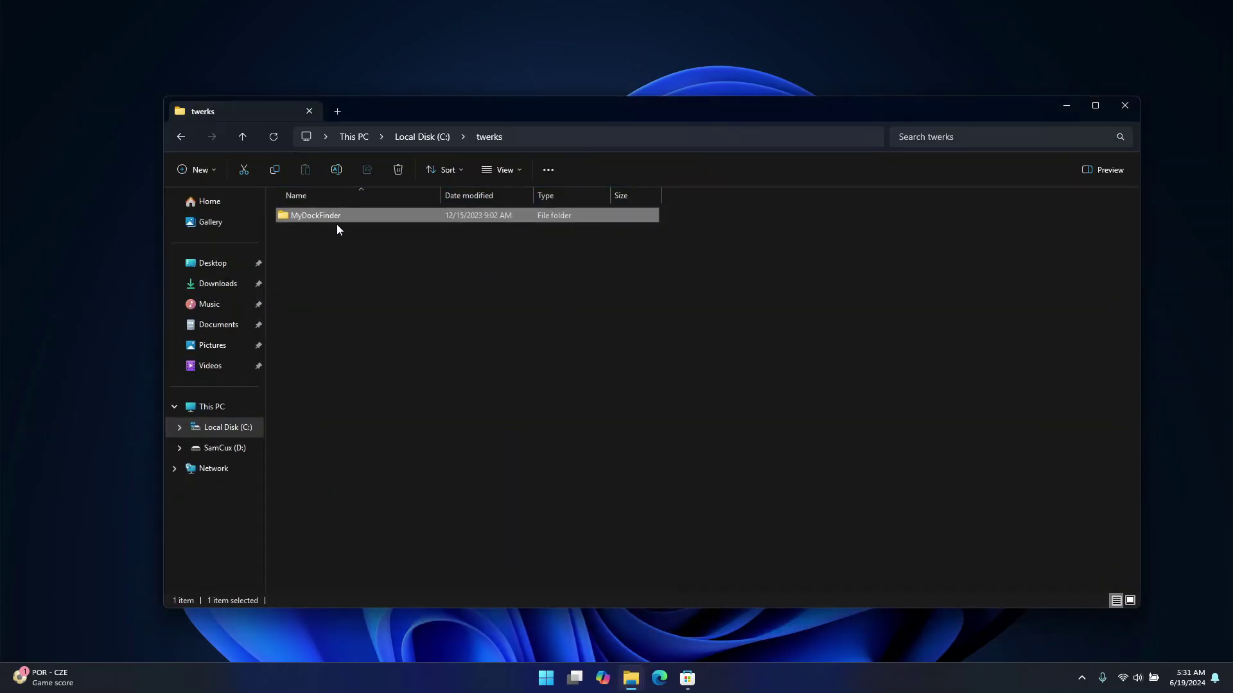
{"action": "double_click", "coordinate": [318, 215]}
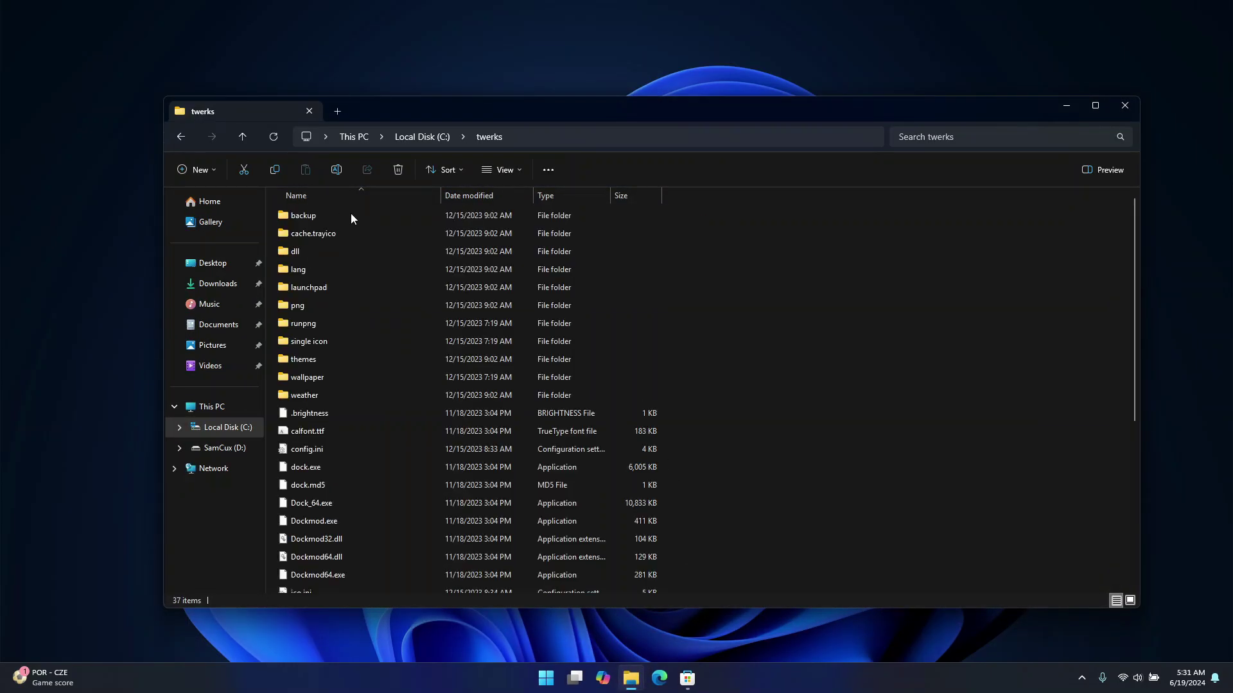
{"action": "left_click", "coordinate": [305, 505]}
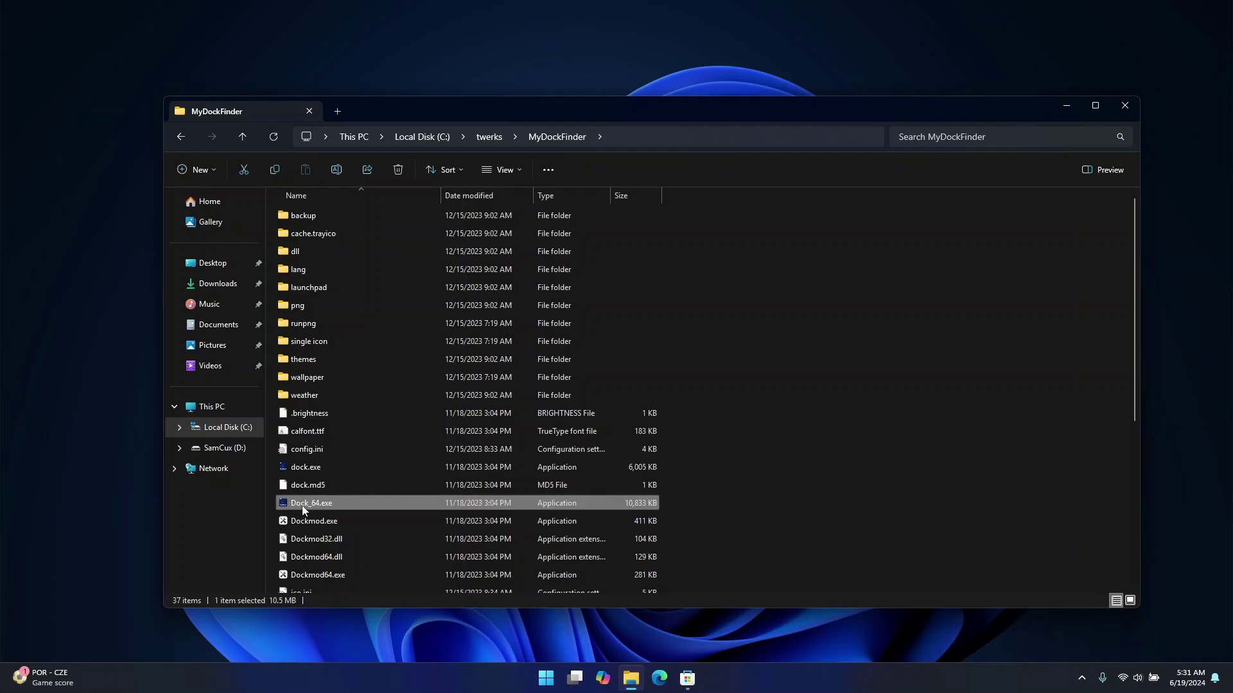
{"action": "double_click", "coordinate": [341, 507]}
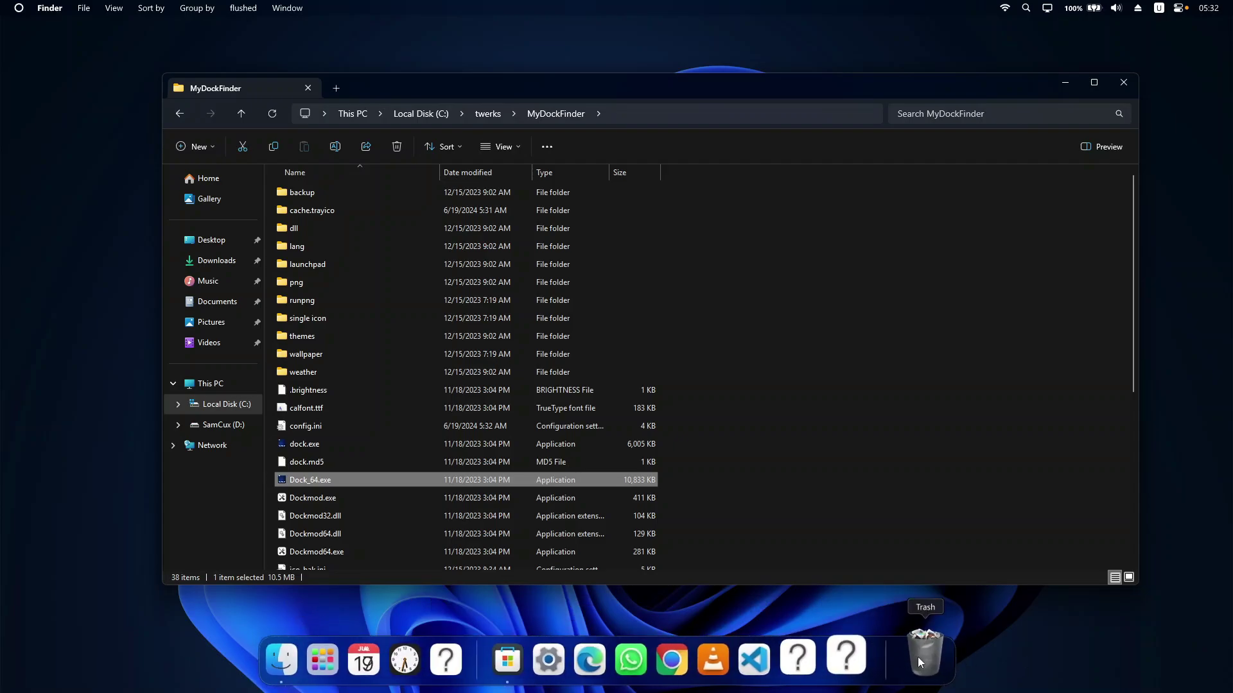
{"action": "right_click", "coordinate": [869, 646]}
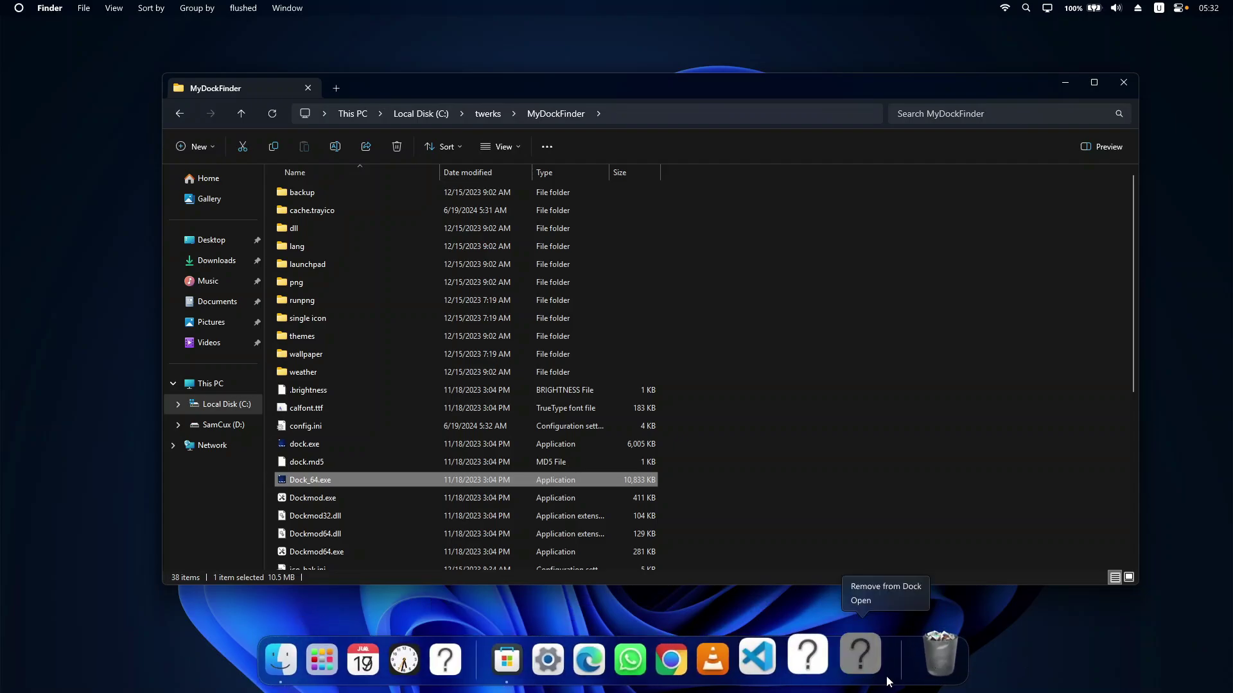
{"action": "left_click", "coordinate": [895, 662]}
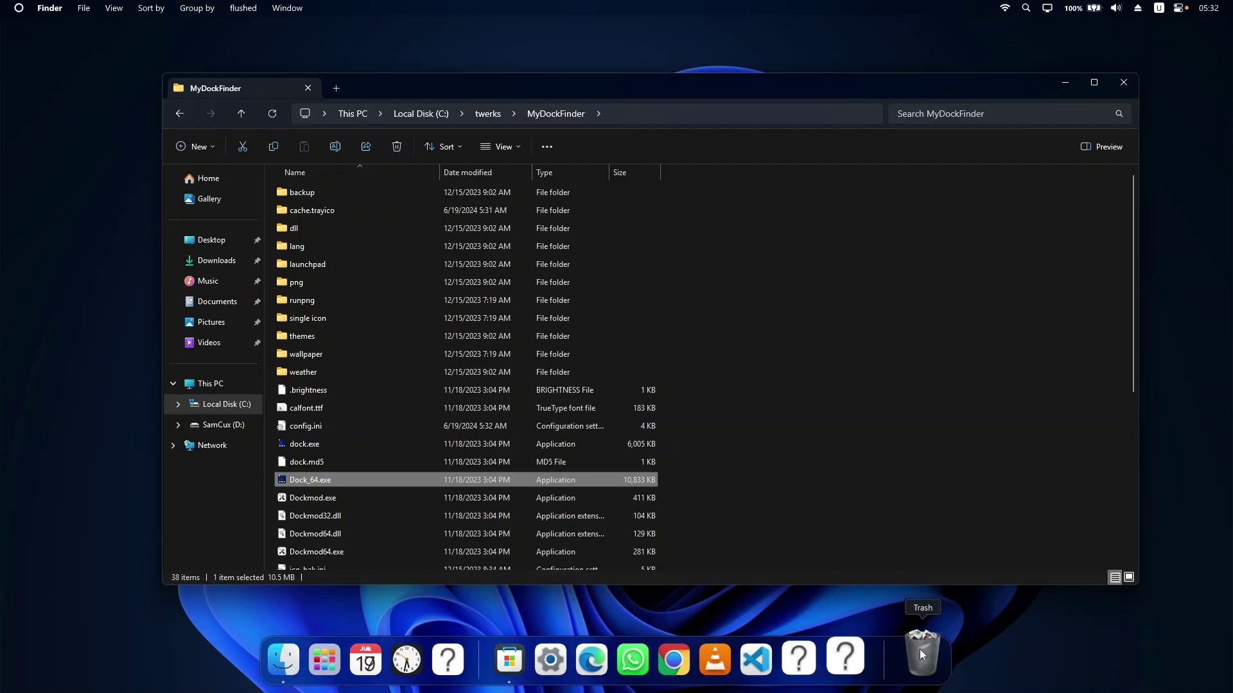
{"action": "mouse_move", "coordinate": [311, 659]}
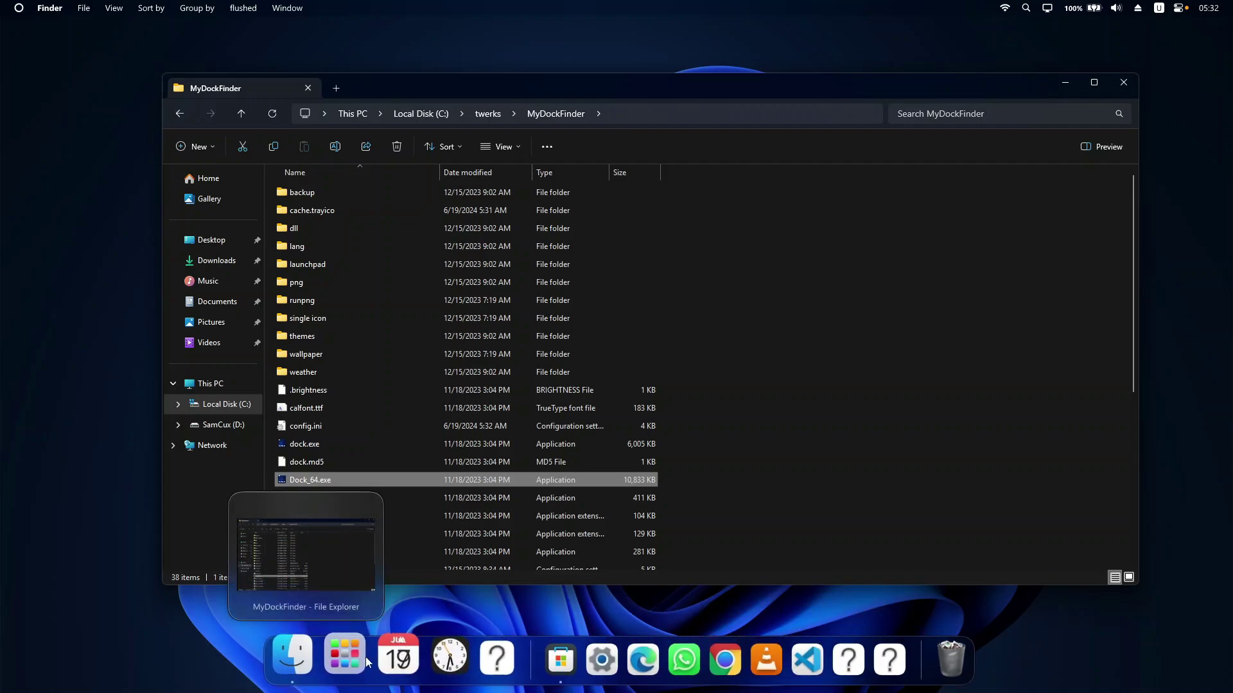
Close the MyDockFinder folder and open the file location of Adobe Photoshop 2023 from the list of all apps.
{"action": "left_click", "coordinate": [1123, 82]}
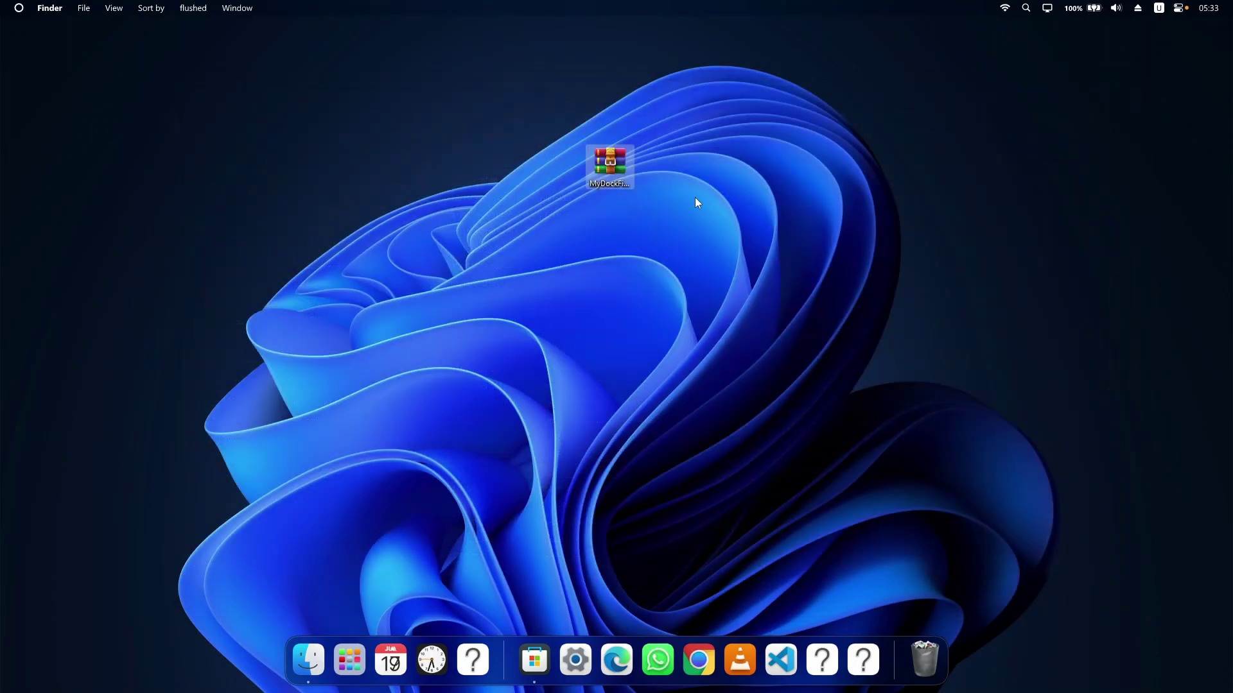
{"action": "key", "text": "super"}
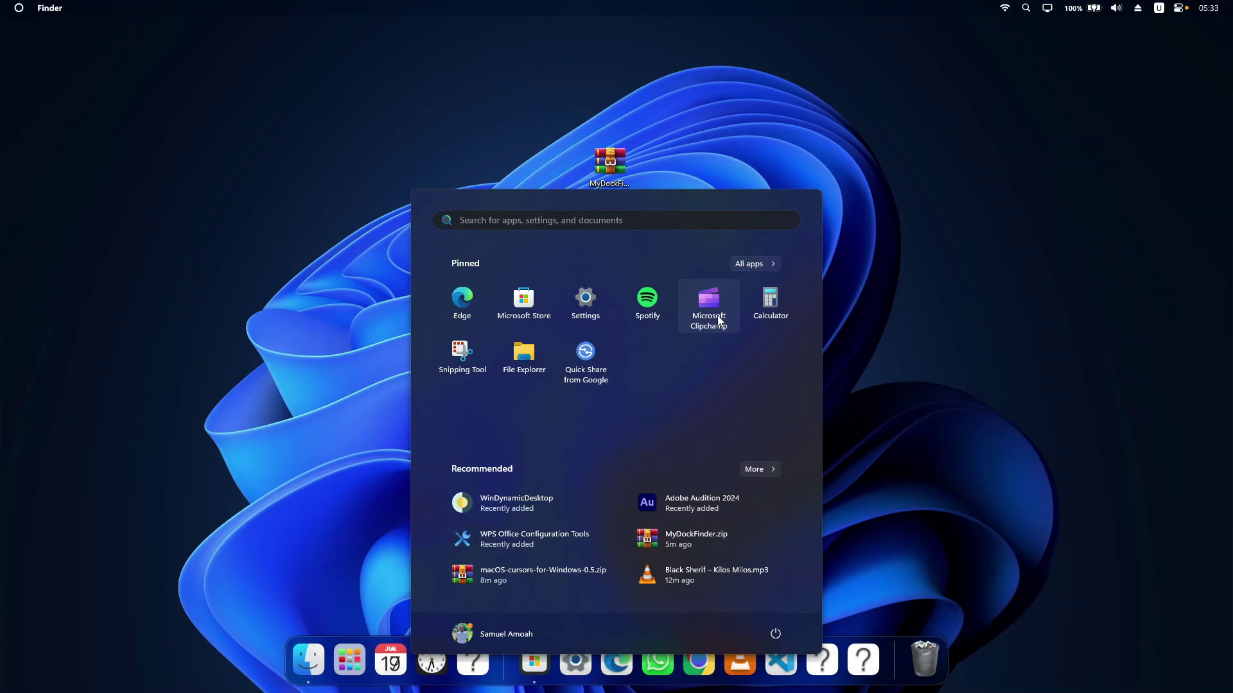
{"action": "left_click", "coordinate": [771, 263]}
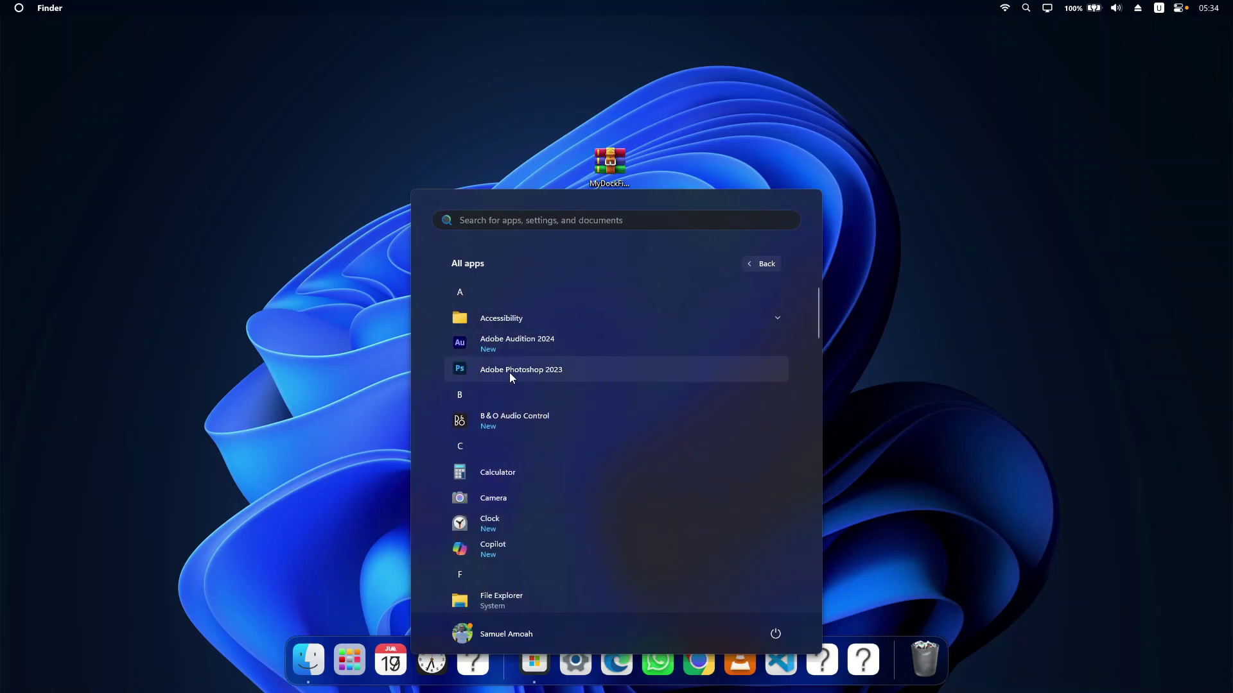
{"action": "right_click", "coordinate": [660, 379]}
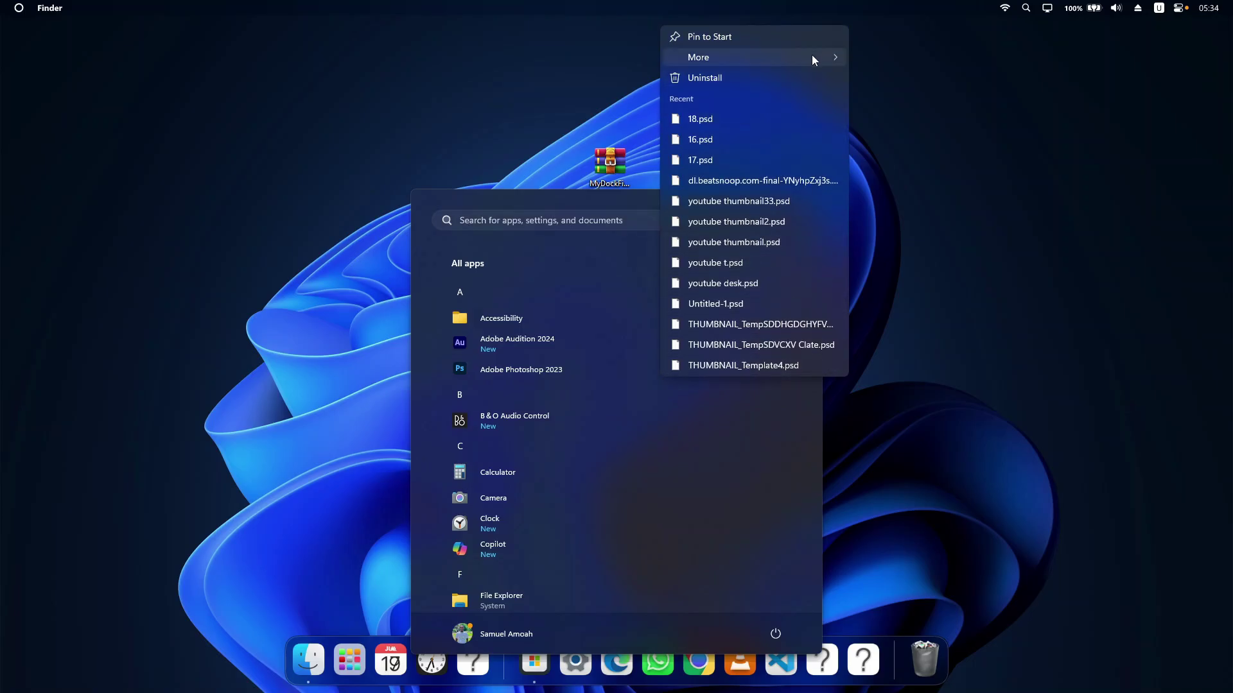
{"action": "mouse_move", "coordinate": [812, 56]}
{"action": "left_click", "coordinate": [921, 100]}
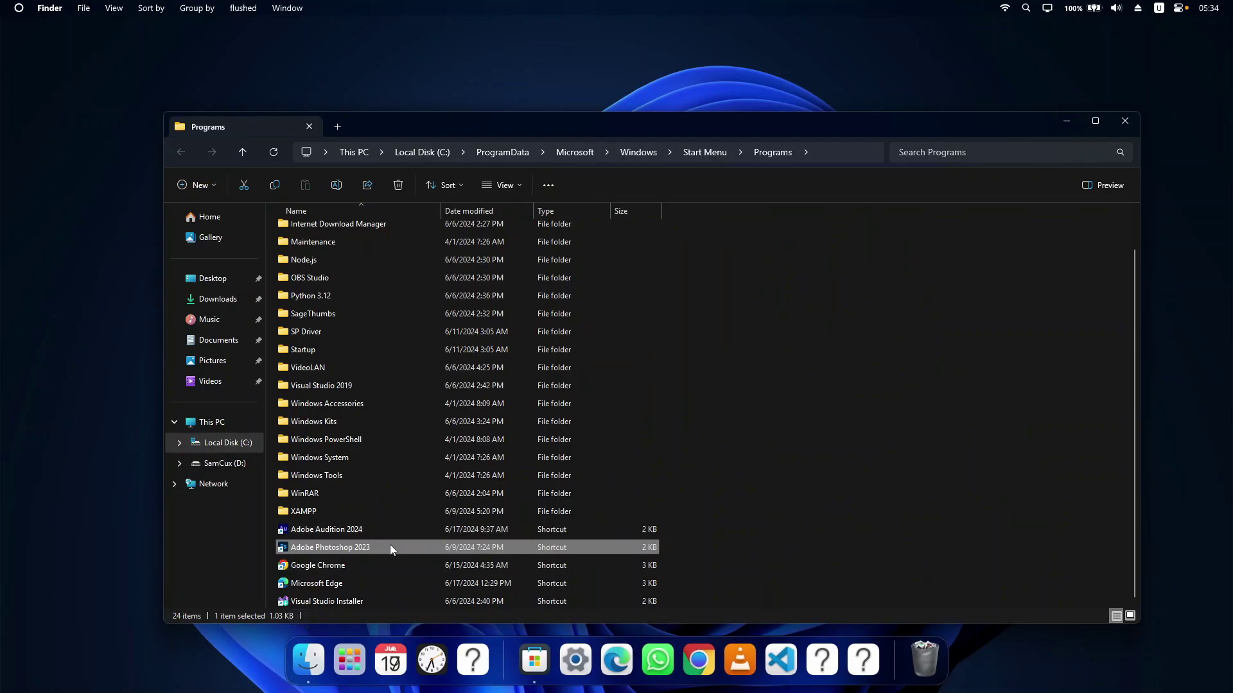
Add the Adobe Photoshop 2023 and Adobe Audition 2024 shortcuts to the dock after Visual Studio Code, and show the desktop.
{"action": "left_click_drag", "start_coordinate": [383, 546], "coordinate": [810, 666]}
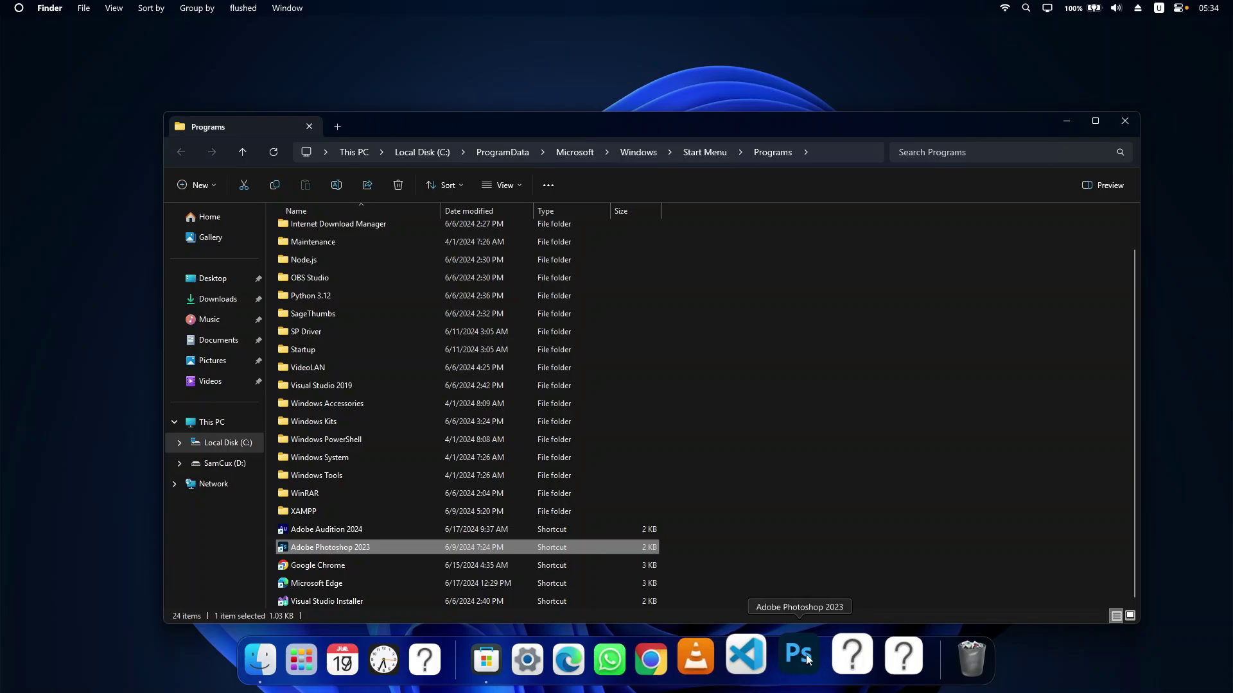
{"action": "left_click_drag", "start_coordinate": [635, 529], "coordinate": [811, 666]}
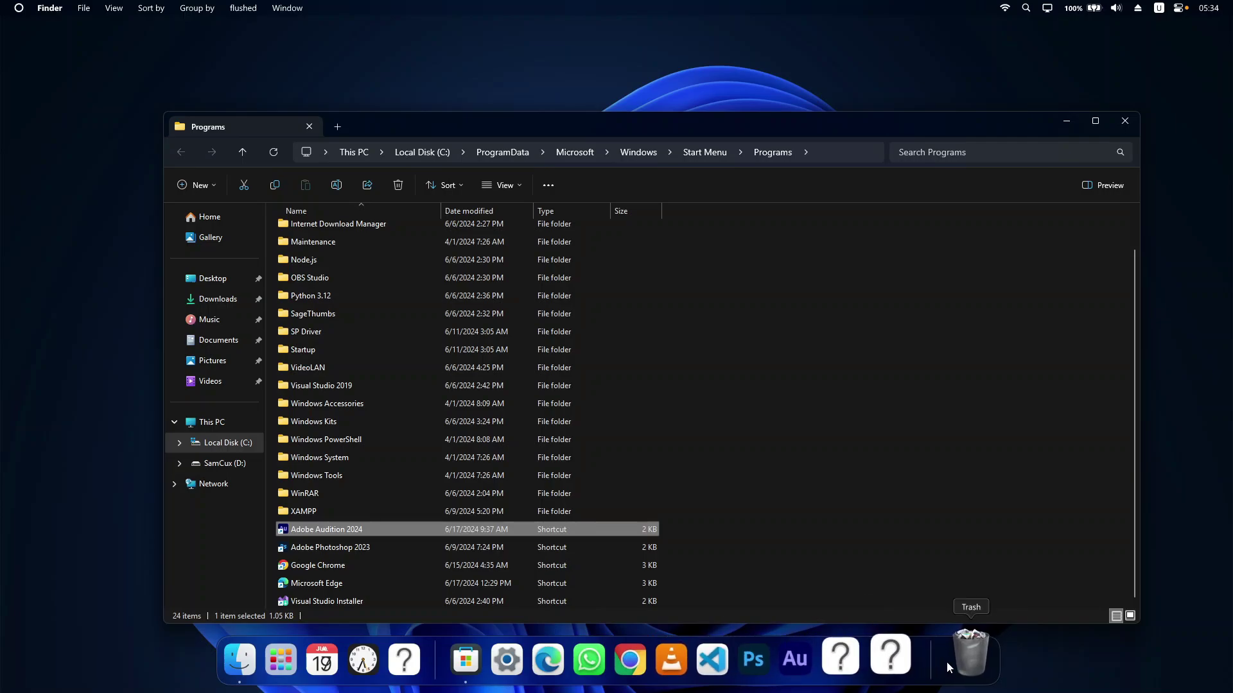
{"action": "key", "text": "super+d"}
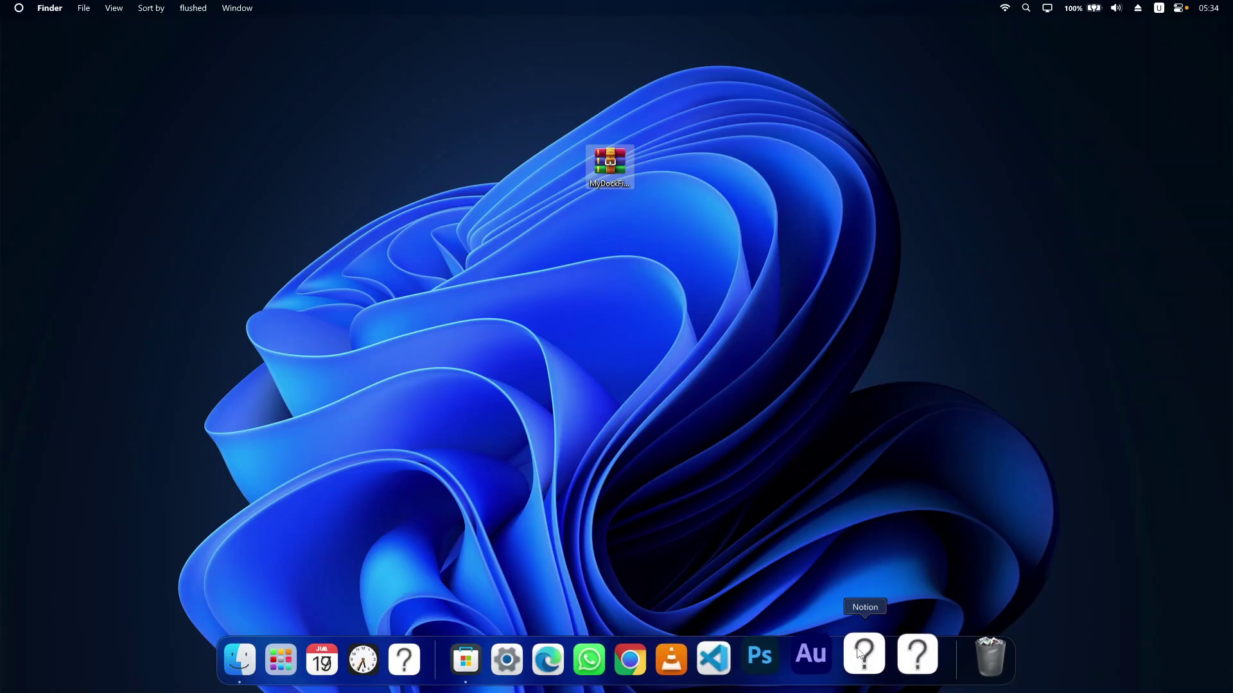
Remove the two question-mark icons, including Notion, located before the Trash from the dock.
{"action": "right_click", "coordinate": [904, 660]}
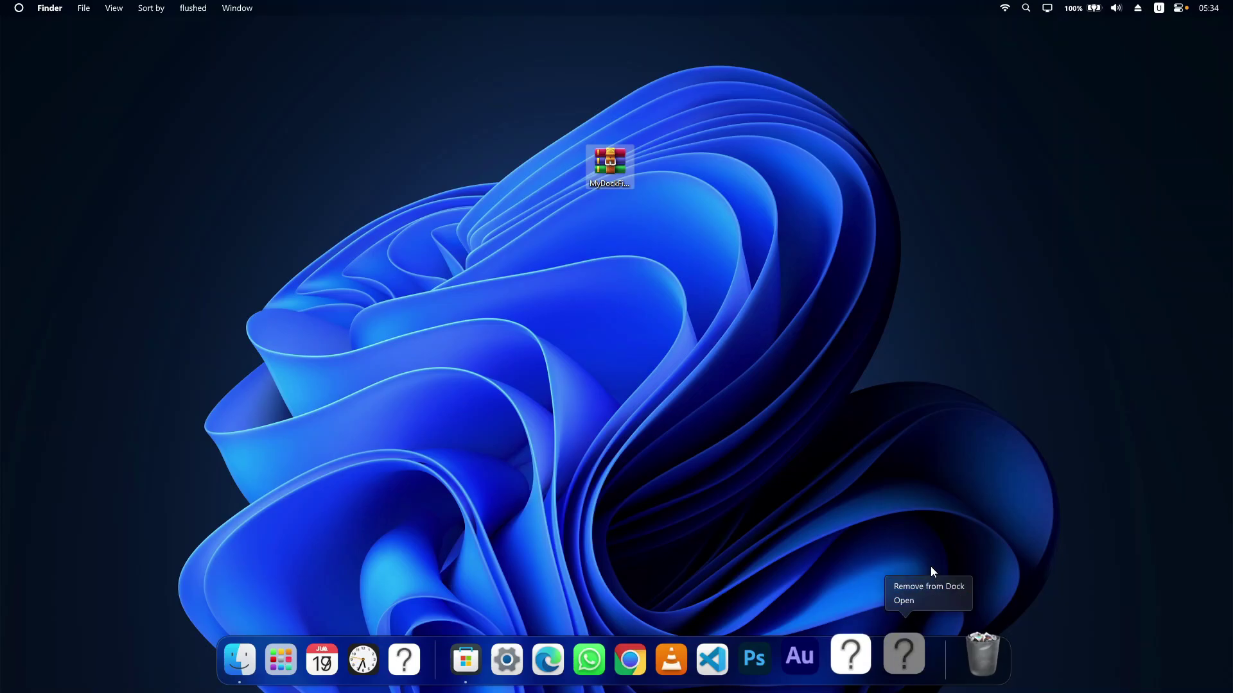
{"action": "left_click", "coordinate": [923, 586]}
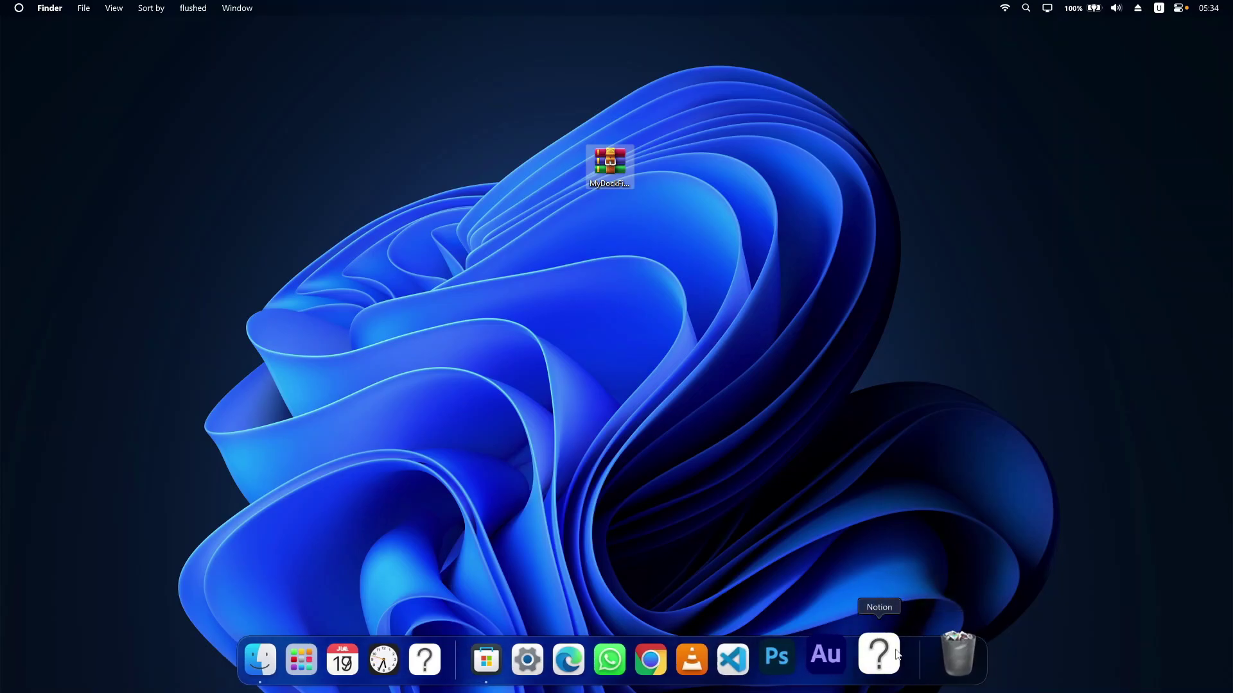
{"action": "right_click", "coordinate": [883, 655]}
{"action": "left_click", "coordinate": [902, 584]}
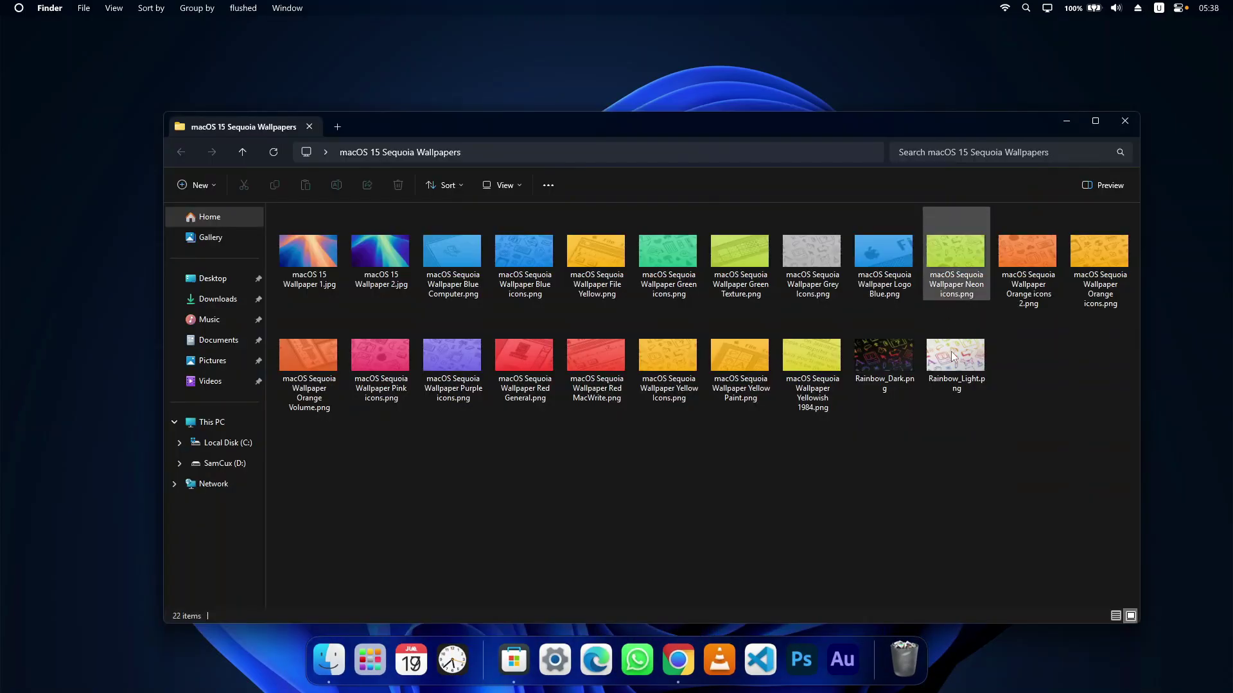
Set macOS 15 Wallpaper 1.jpg as the desktop background and close the macOS 15 Sequoia Wallpapers folder.
{"action": "left_click_drag", "start_coordinate": [1069, 398], "coordinate": [302, 257]}
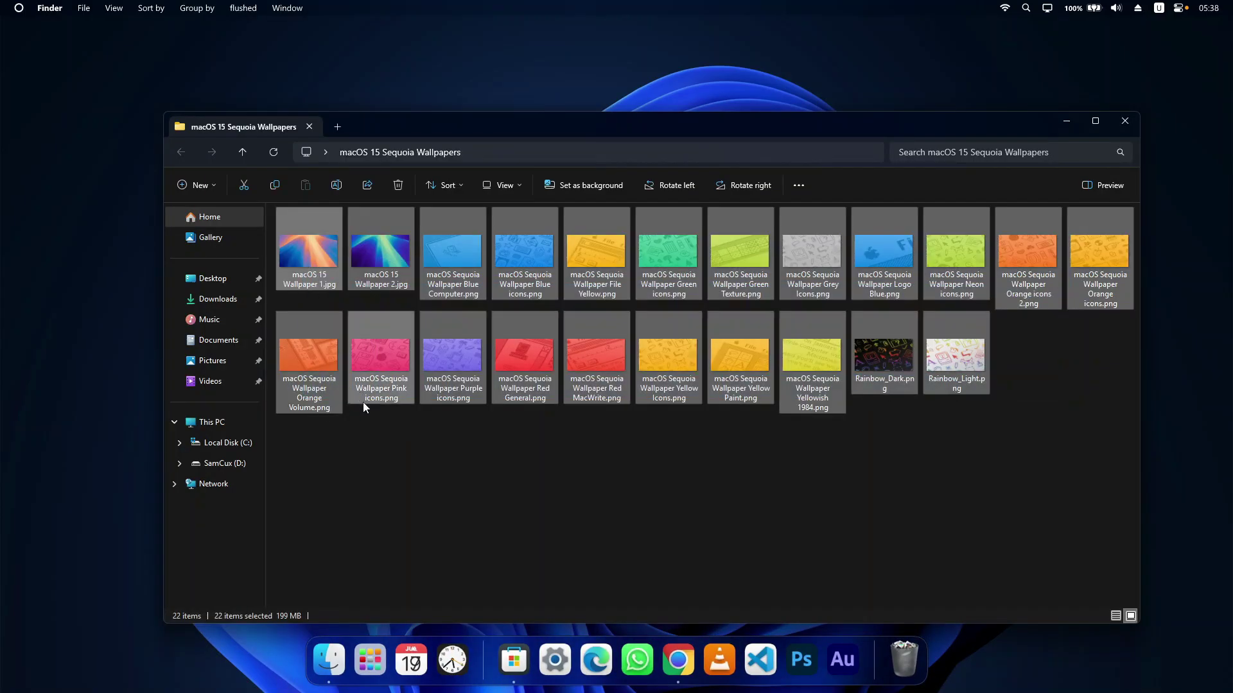
{"action": "left_click", "coordinate": [313, 245]}
{"action": "left_click", "coordinate": [579, 197]}
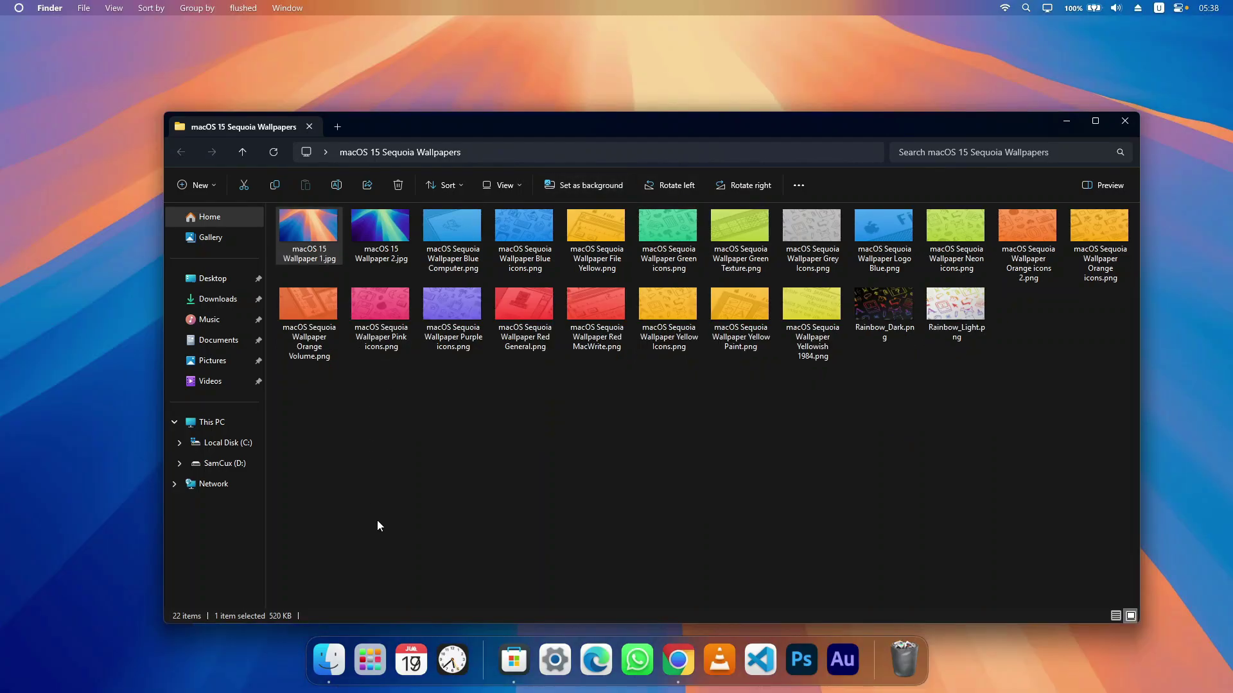
{"action": "left_click", "coordinate": [1124, 125]}
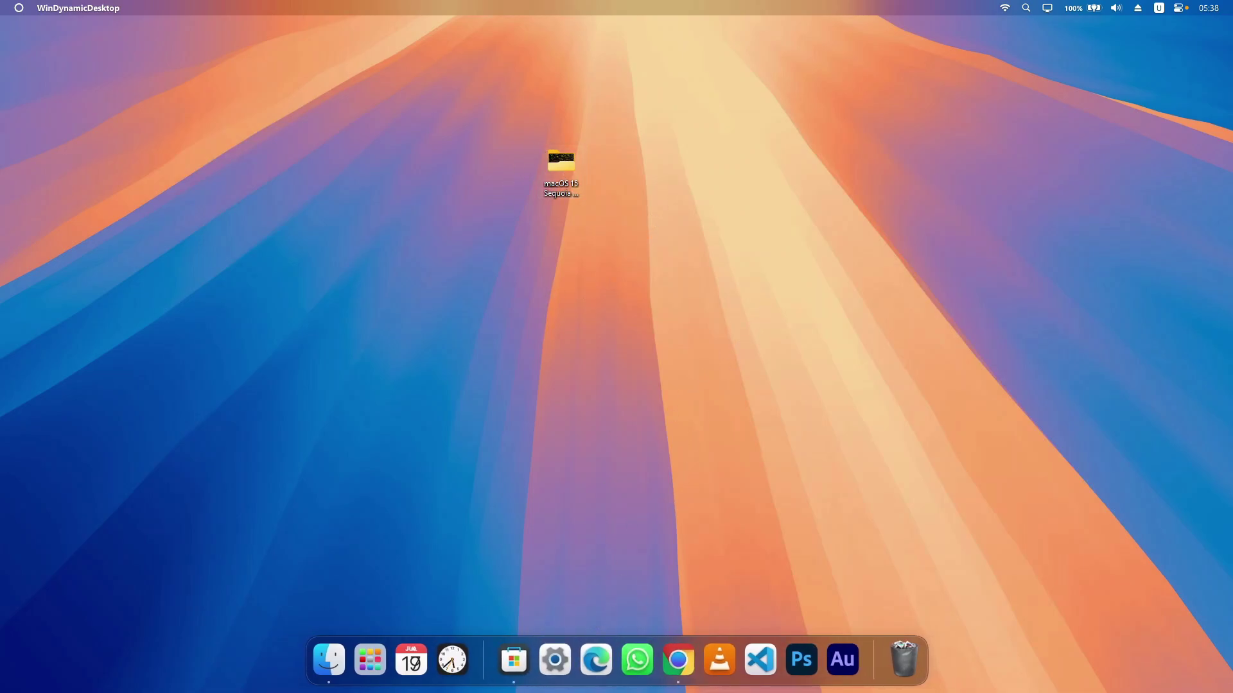
Open the macOS-cursors-for-Windows-0.5.zip archive and select the "1. Sierra and newer" folder inside its main folder.
{"action": "left_click_drag", "start_coordinate": [1232, 242], "coordinate": [674, 169]}
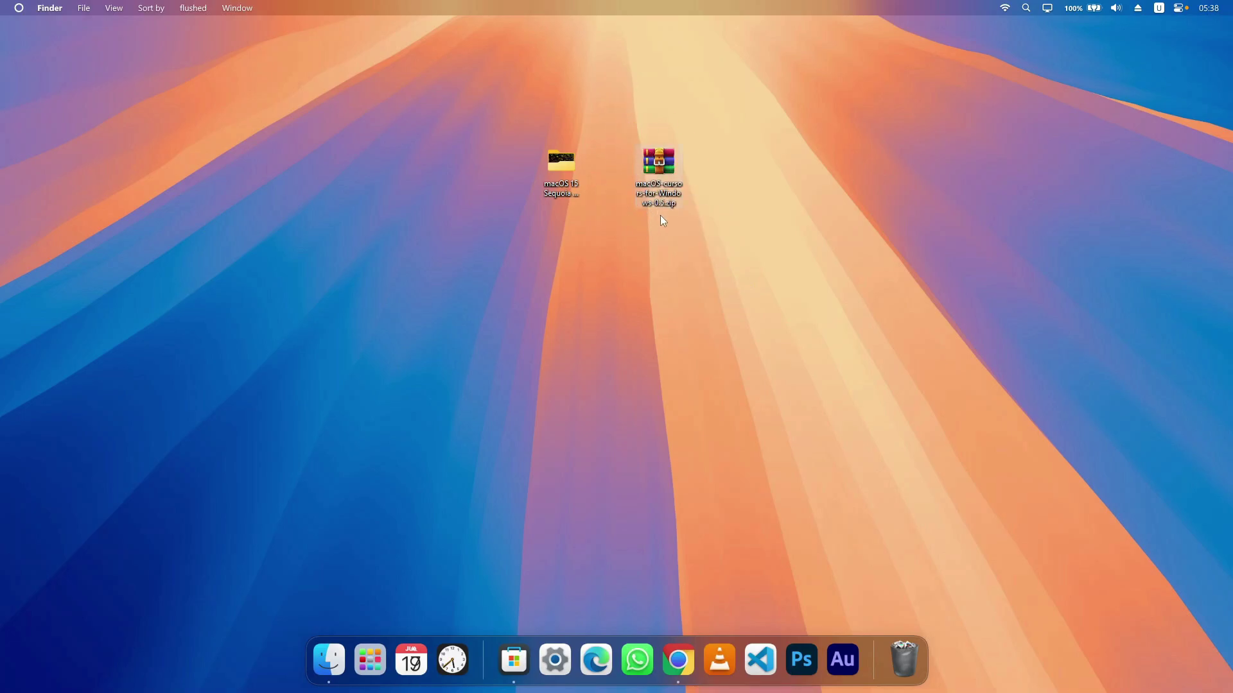
{"action": "double_click", "coordinate": [661, 164]}
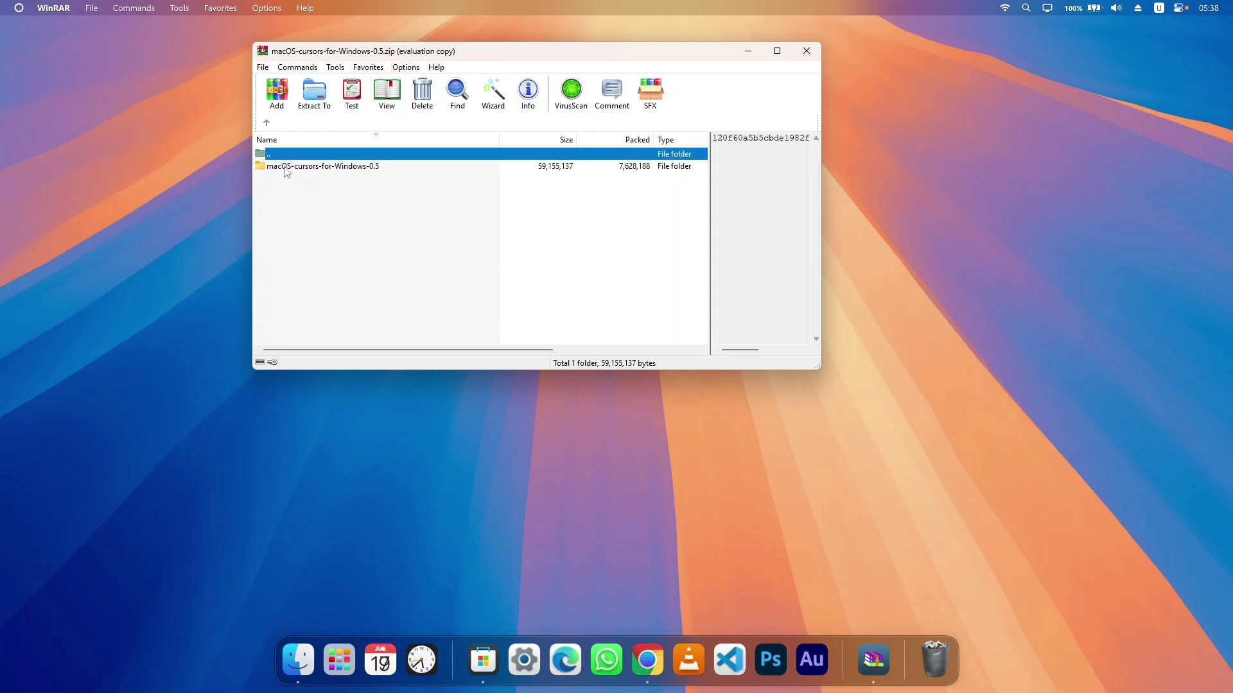
{"action": "double_click", "coordinate": [299, 168]}
{"action": "left_click_drag", "start_coordinate": [293, 256], "coordinate": [329, 145]}
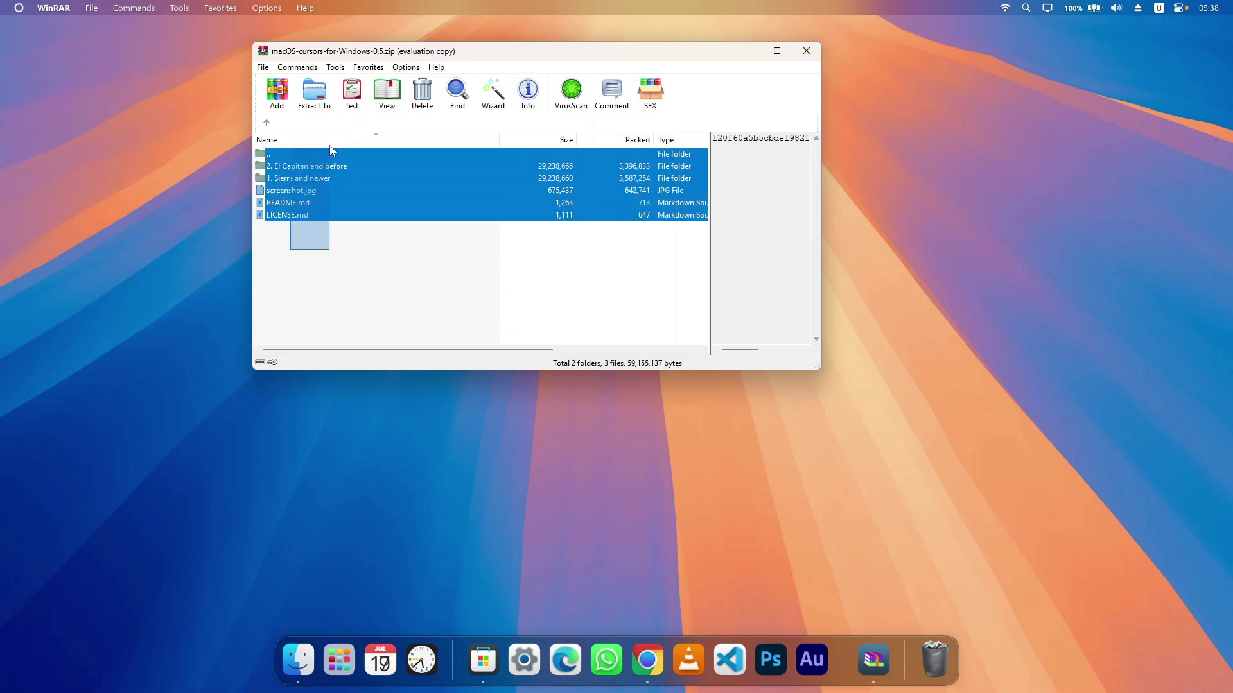
{"action": "left_click", "coordinate": [351, 256]}
{"action": "left_click_drag", "start_coordinate": [311, 255], "coordinate": [382, 171]}
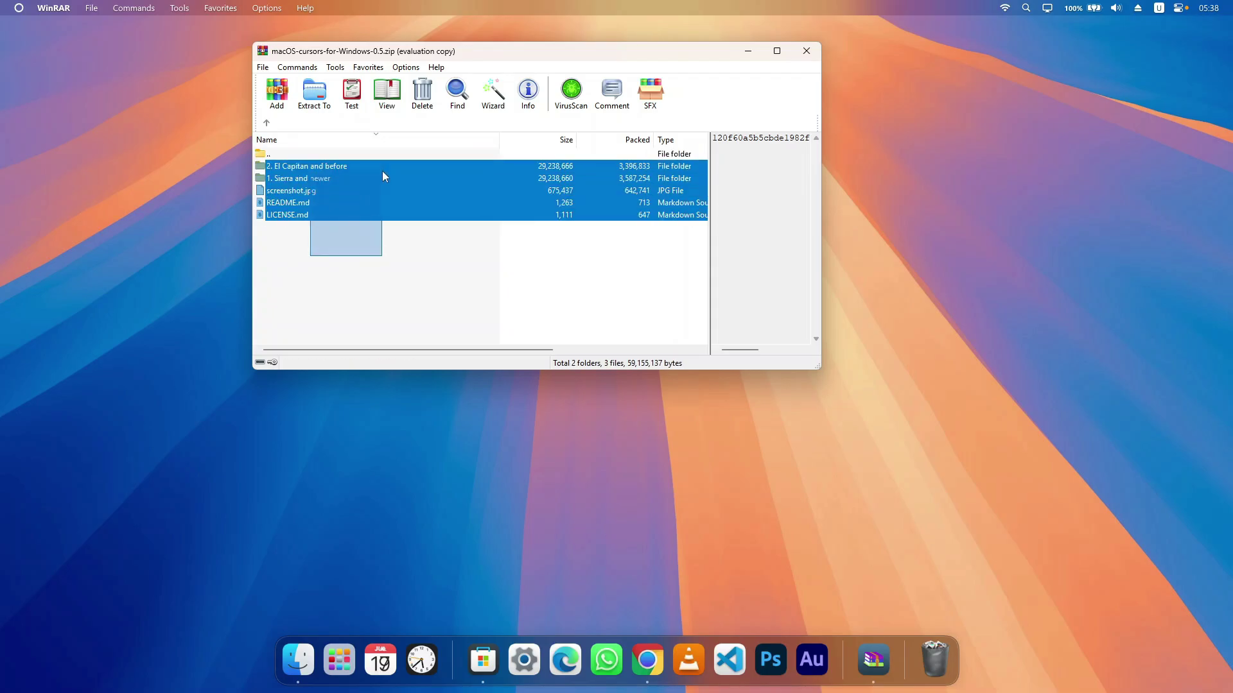
{"action": "left_click_drag", "start_coordinate": [329, 274], "coordinate": [380, 167]}
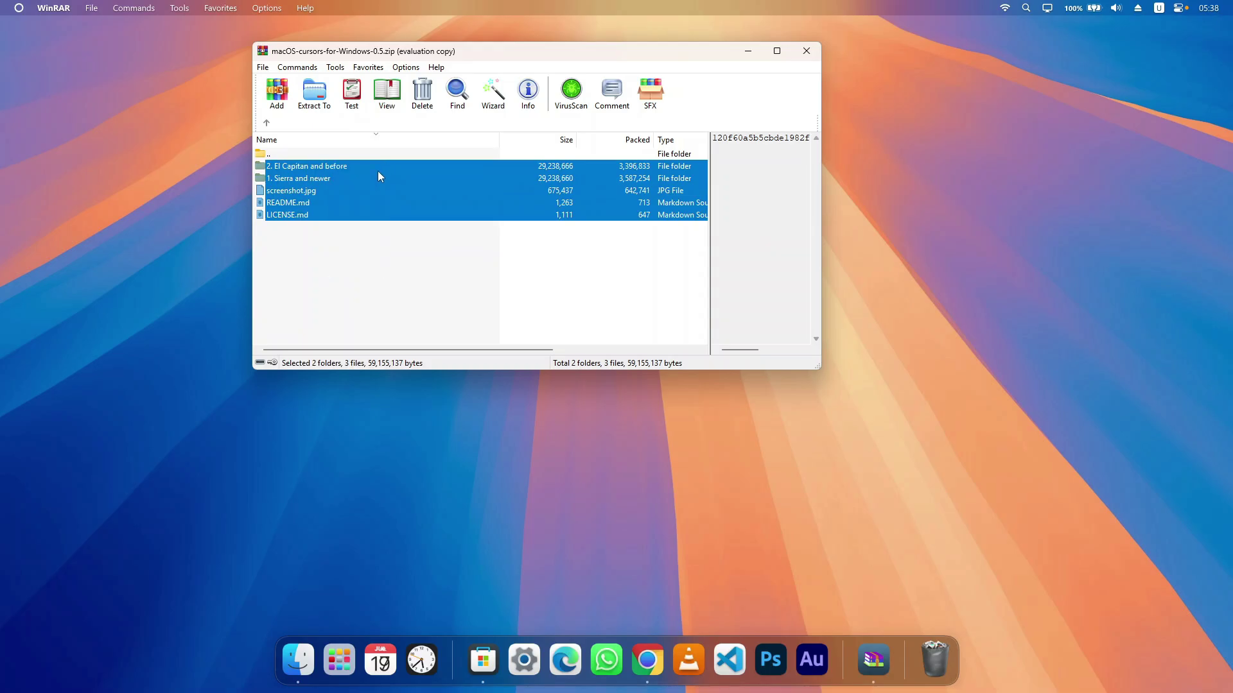
{"action": "left_click", "coordinate": [301, 179]}
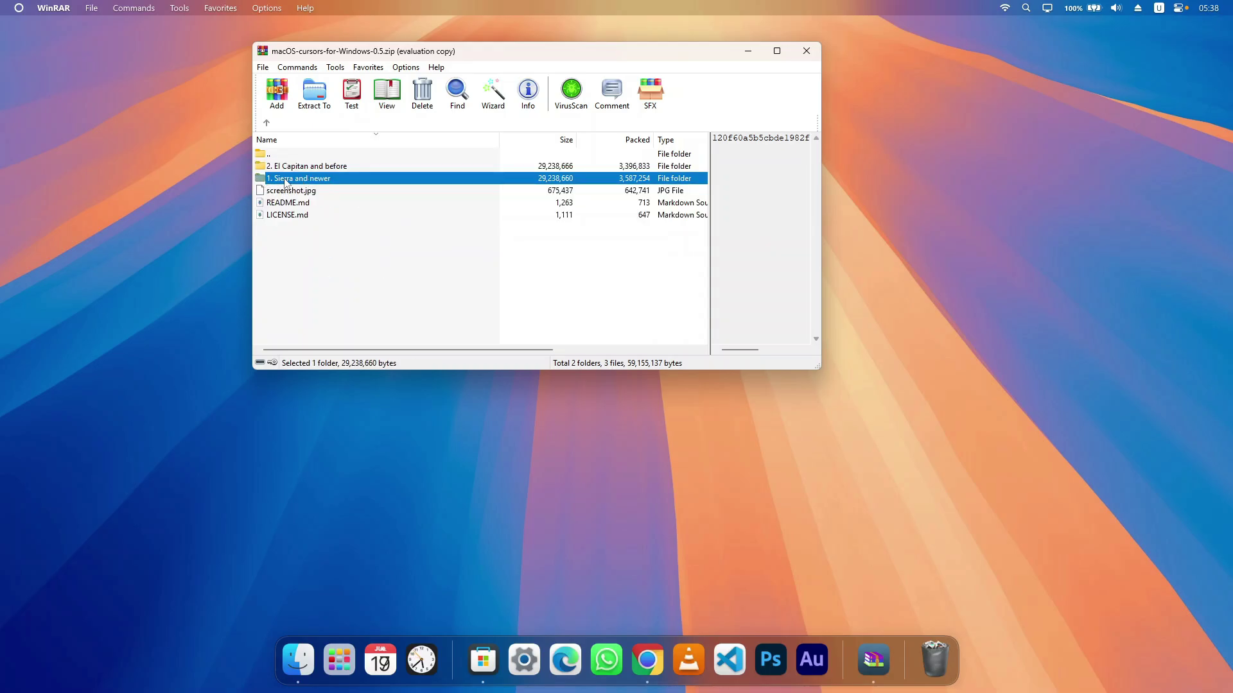
Extract the "1. Normal" cursor folder from "1. Sierra and newer" > "1. No Shadow" to the desktop and close the archive.
{"action": "double_click", "coordinate": [339, 182]}
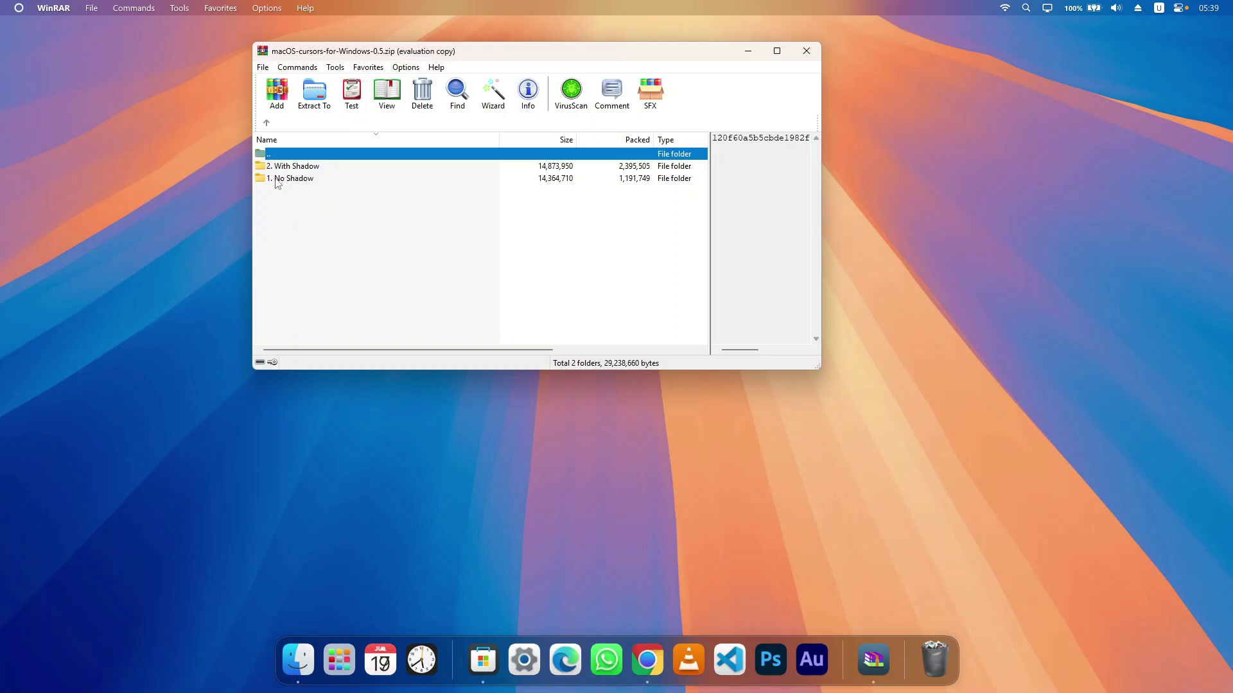
{"action": "double_click", "coordinate": [321, 180]}
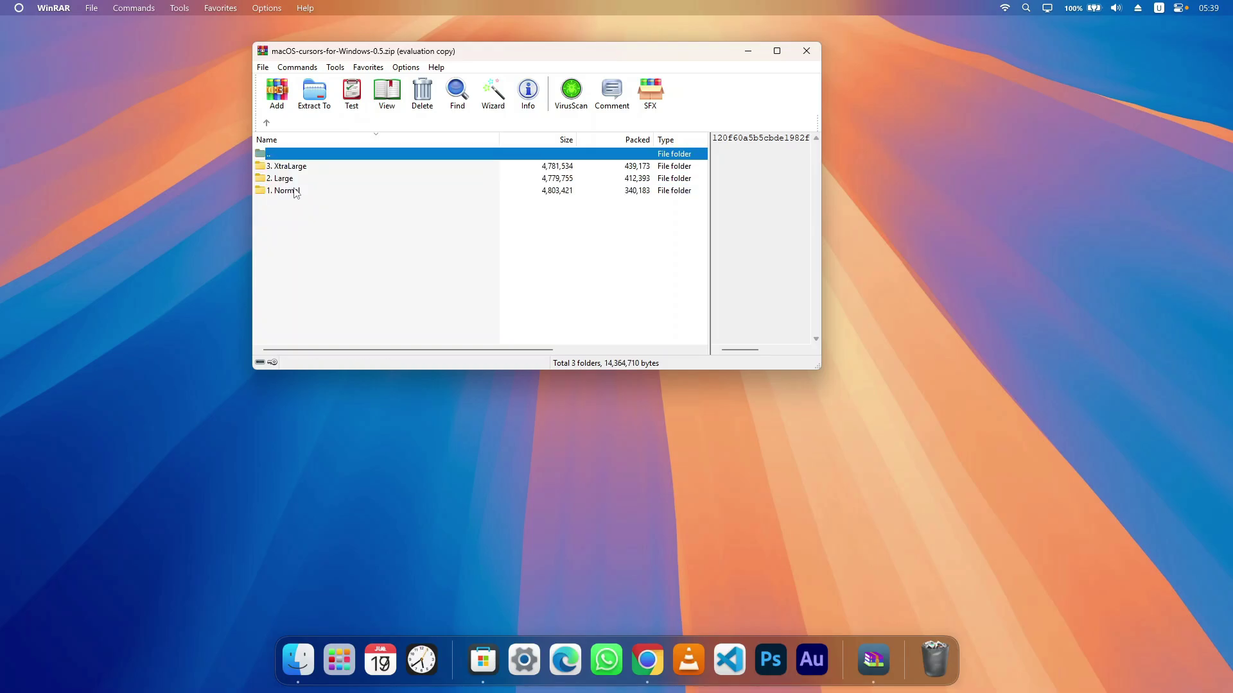
{"action": "double_click", "coordinate": [294, 191]}
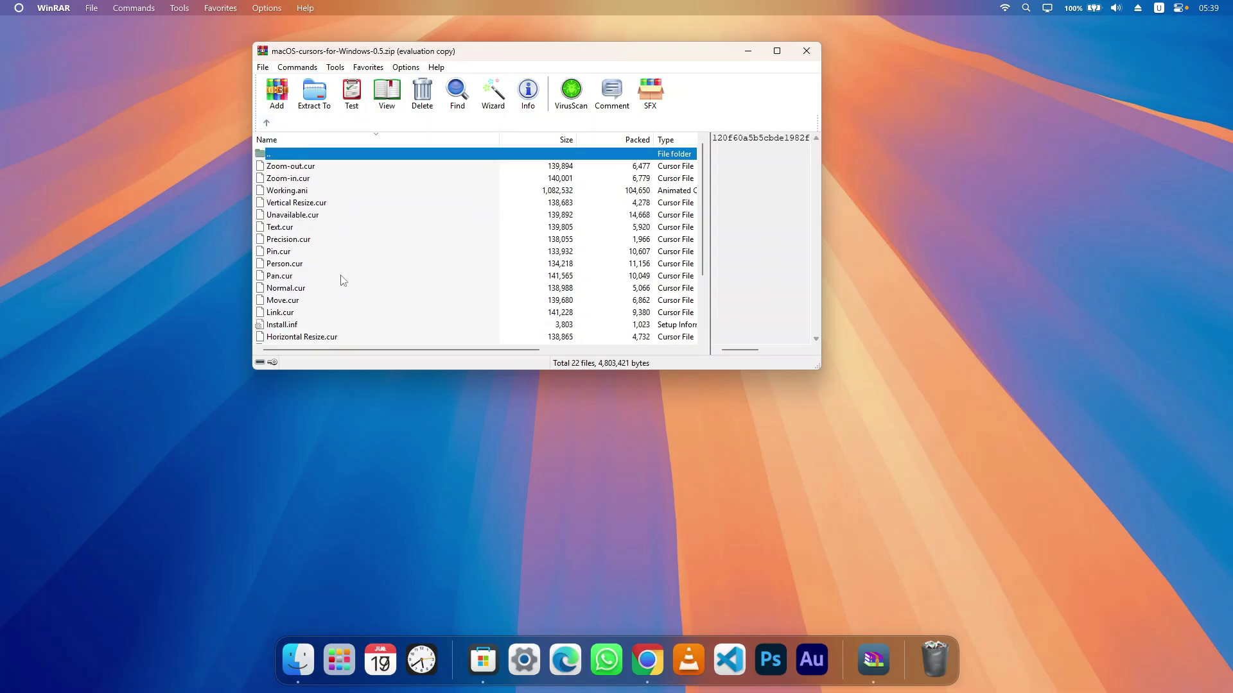
{"action": "left_click", "coordinate": [265, 123]}
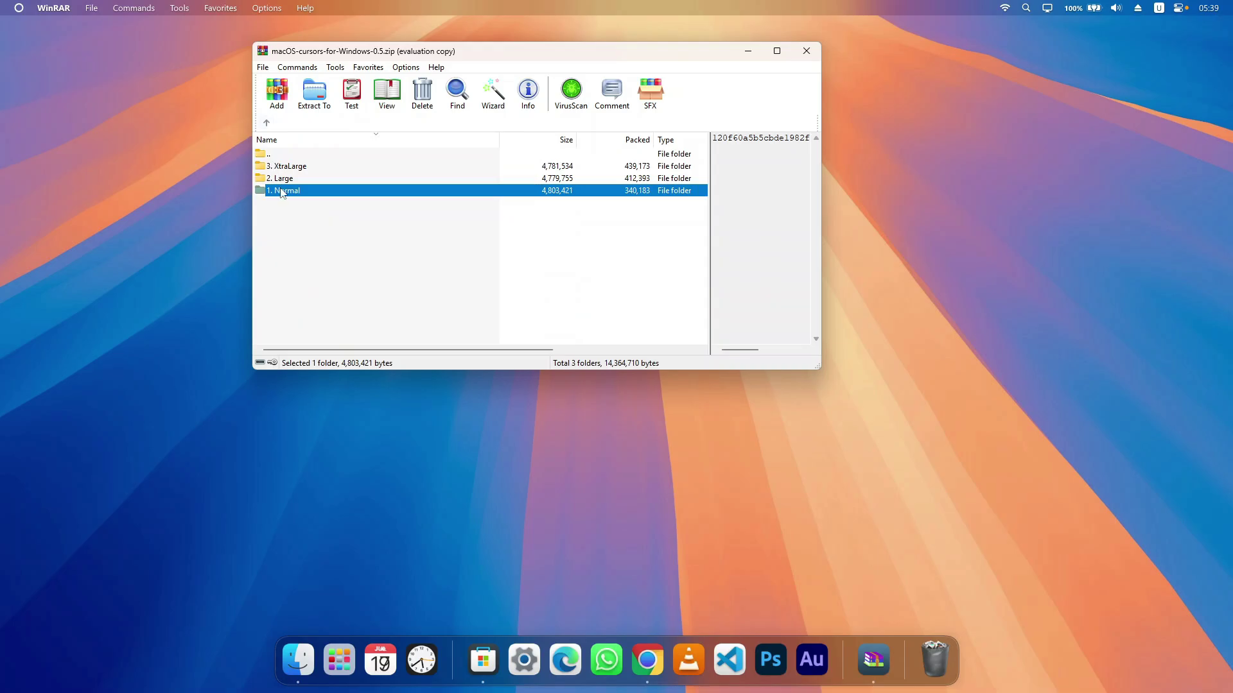
{"action": "left_click_drag", "start_coordinate": [281, 193], "coordinate": [950, 166]}
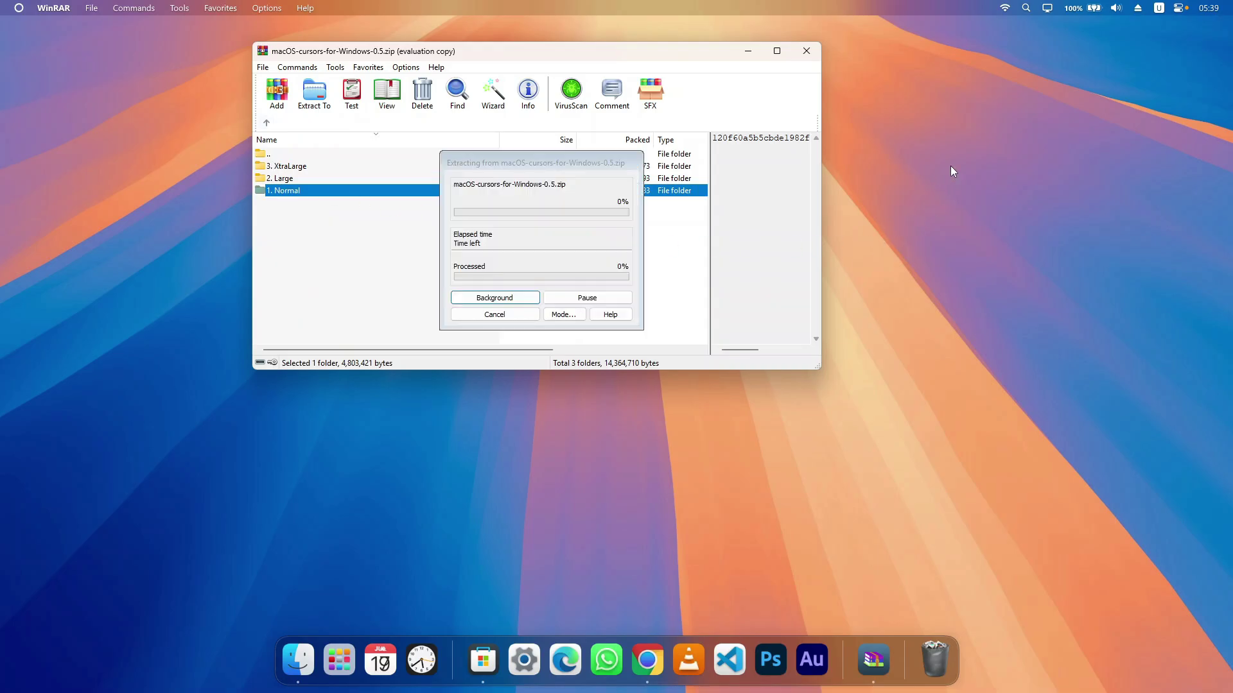
{"action": "left_click", "coordinate": [818, 49]}
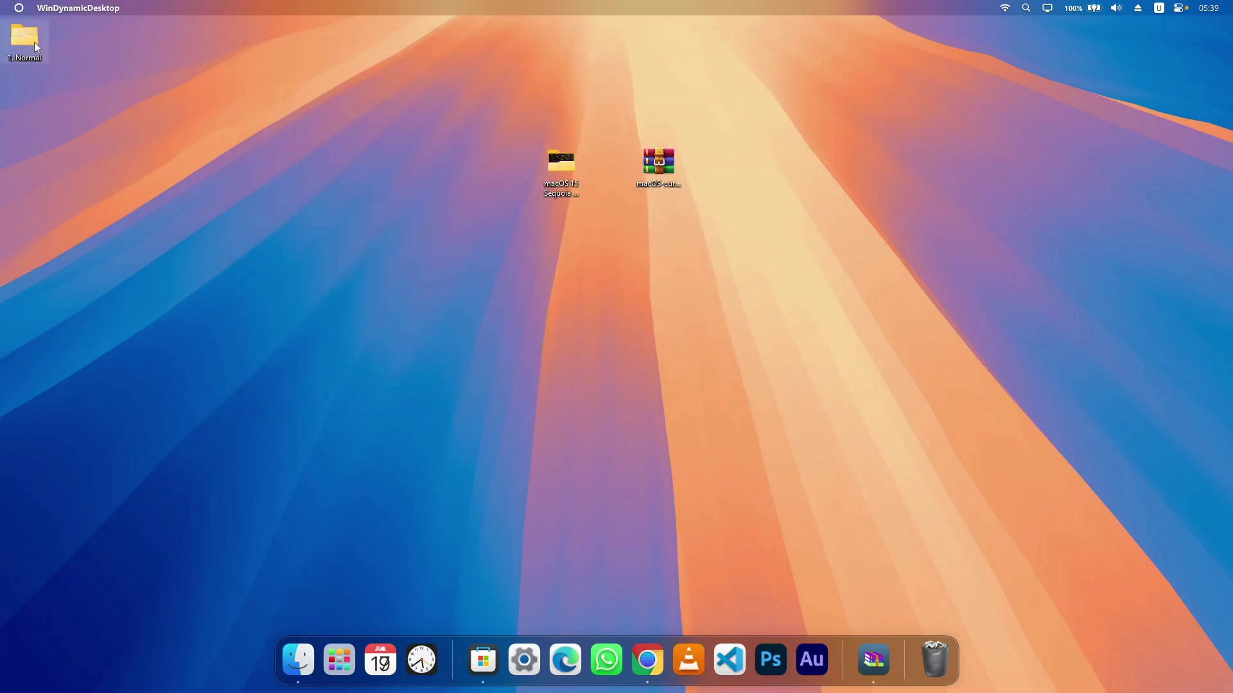
Move the "1. Normal" folder near the cursor archive on the desktop, open it and install the cursors from Install.inf.
{"action": "left_click_drag", "start_coordinate": [33, 41], "coordinate": [706, 232]}
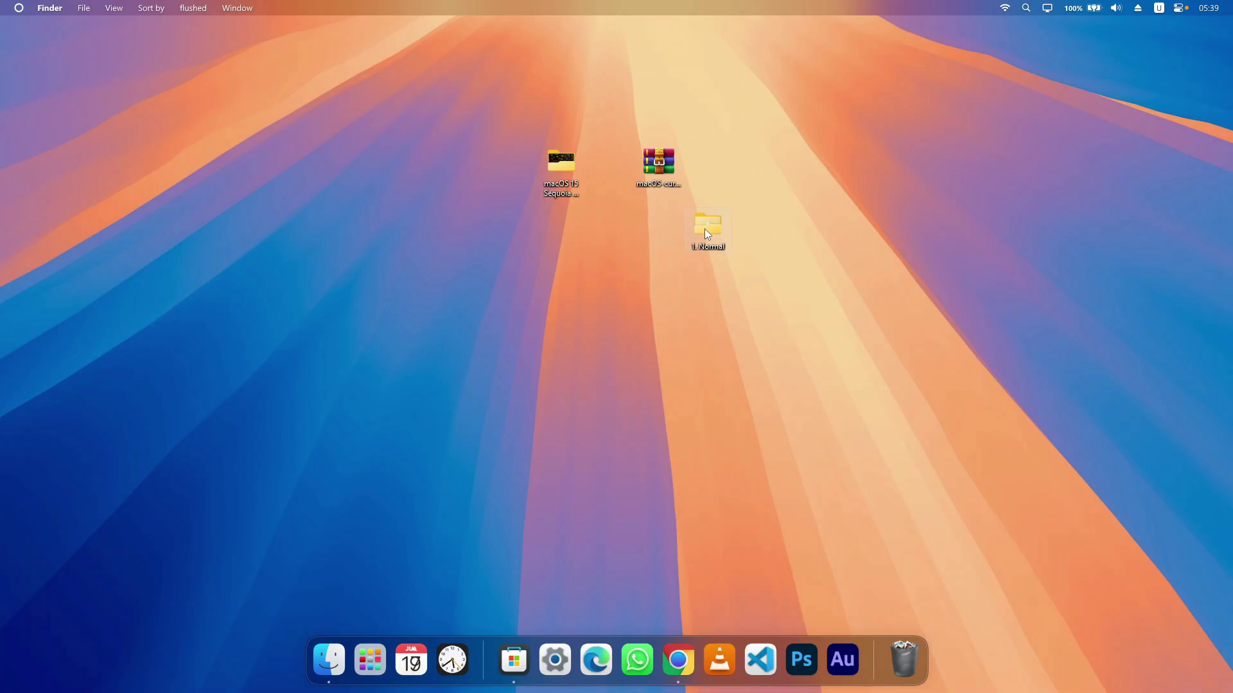
{"action": "double_click", "coordinate": [706, 233]}
{"action": "left_click", "coordinate": [319, 378]}
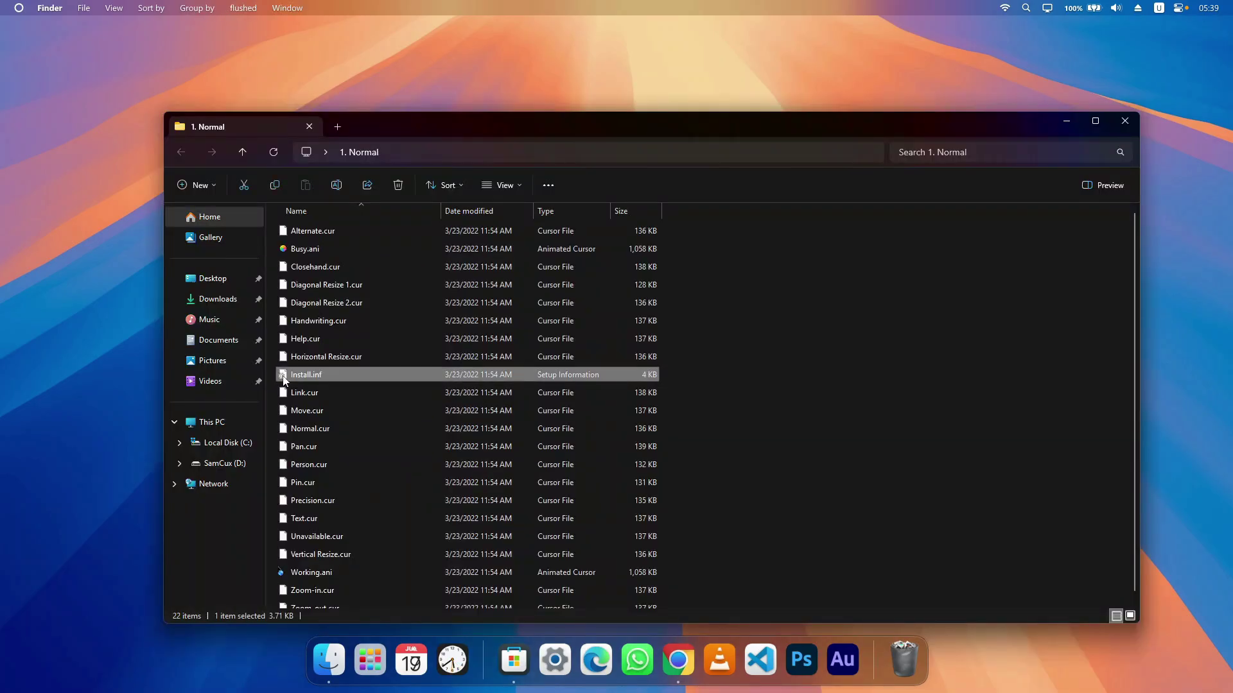
{"action": "right_click", "coordinate": [339, 370]}
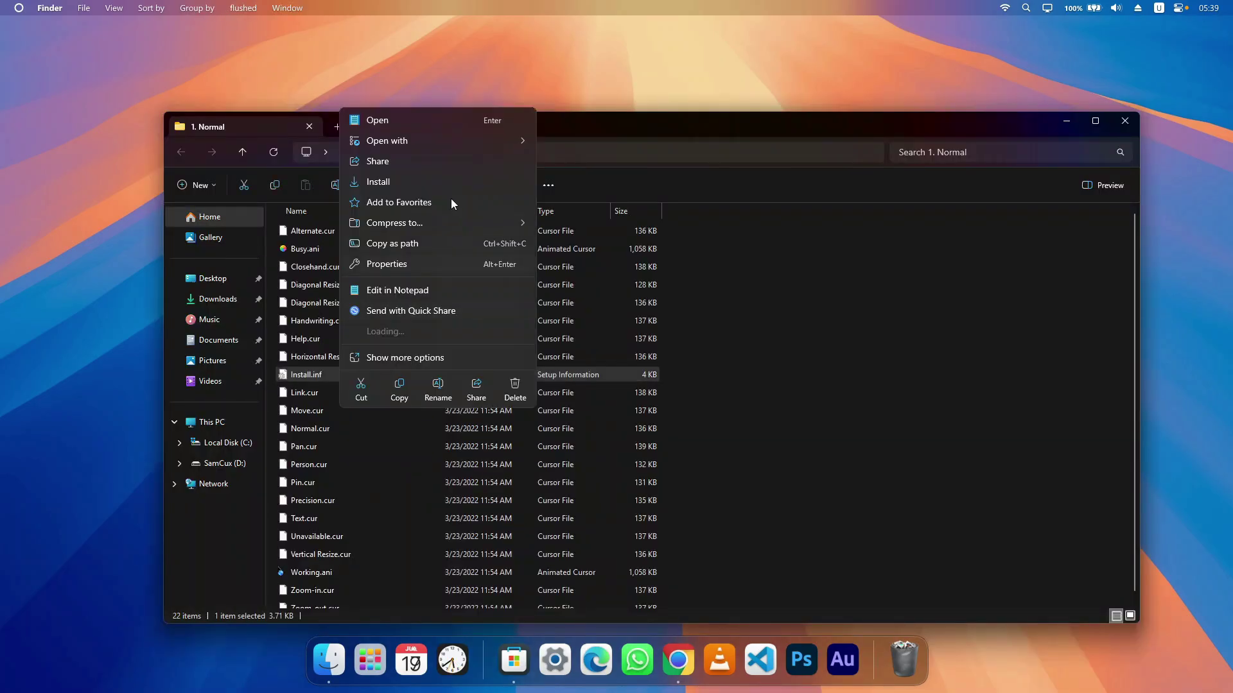
{"action": "left_click", "coordinate": [403, 180]}
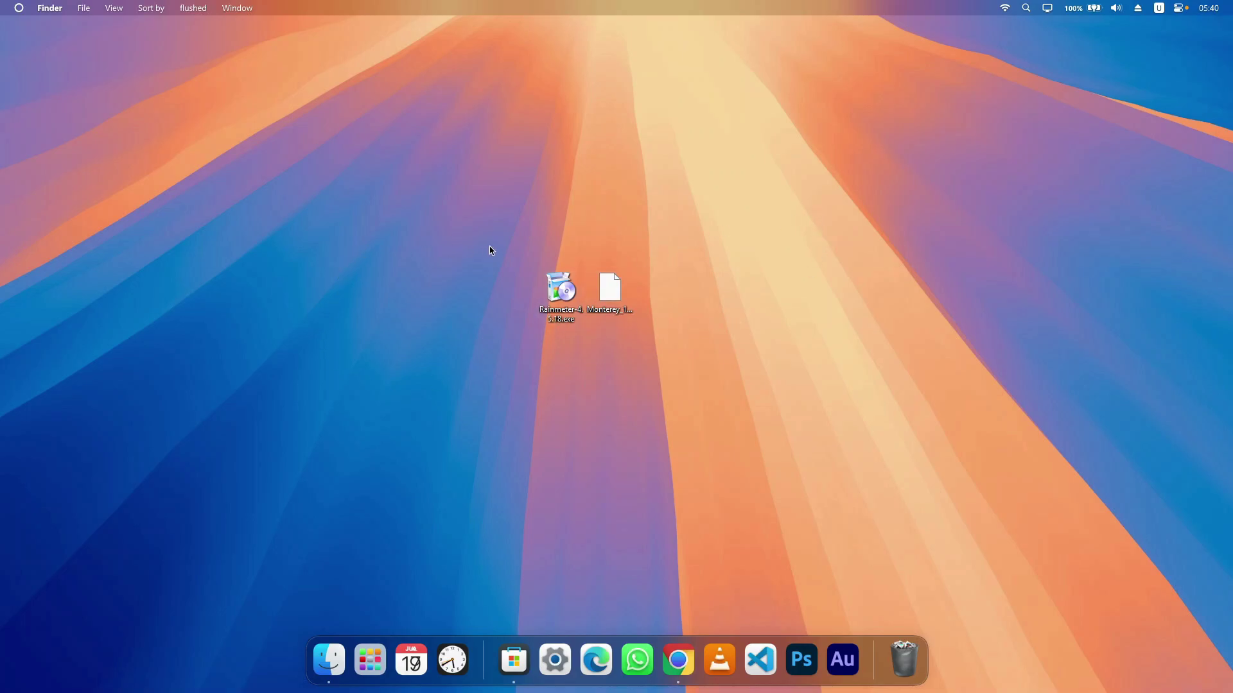
Launch the Rainmeter installer located beside the Monterey skin file on the desktop.
{"action": "left_click_drag", "start_coordinate": [494, 228], "coordinate": [662, 345]}
{"action": "left_click_drag", "start_coordinate": [675, 242], "coordinate": [504, 344]}
{"action": "left_click_drag", "start_coordinate": [715, 359], "coordinate": [505, 248]}
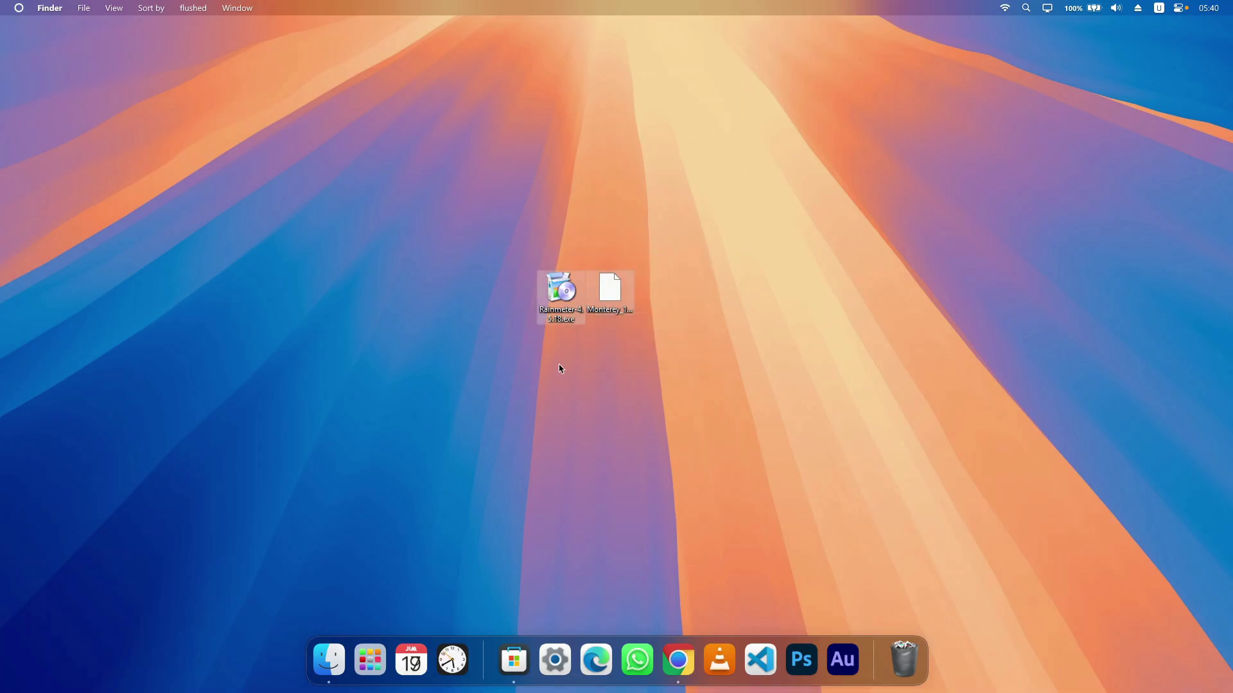
{"action": "double_click", "coordinate": [552, 289]}
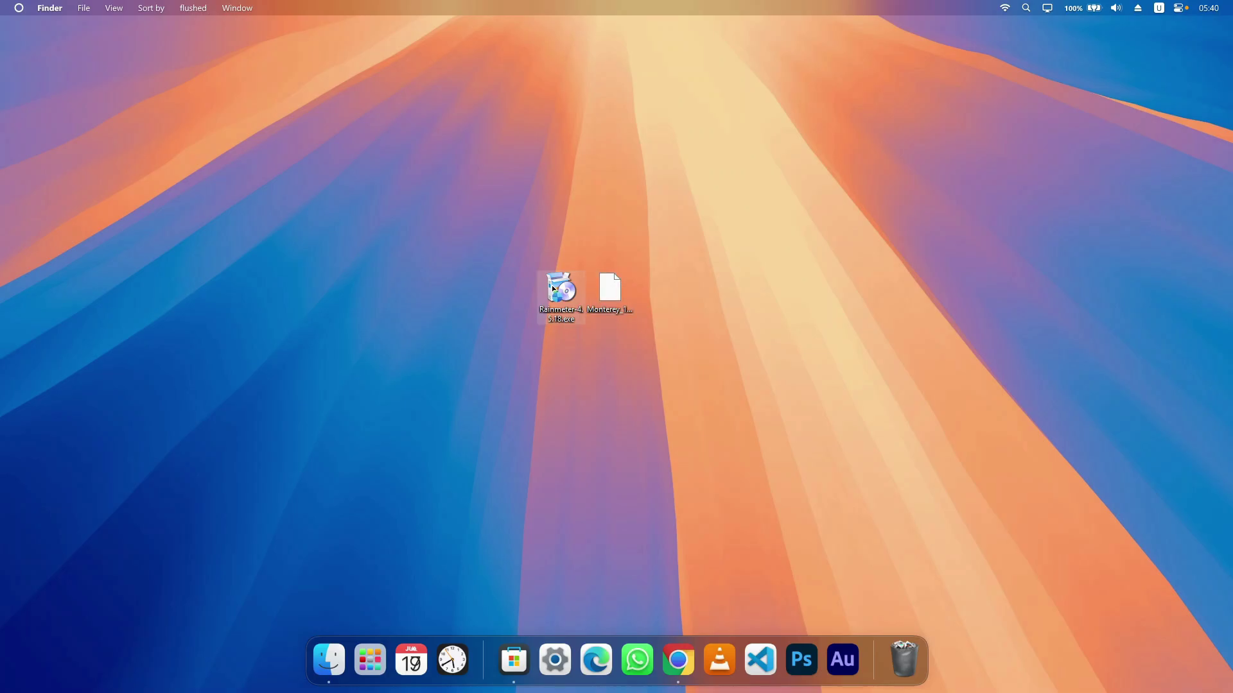
Complete the Rainmeter setup with the standard installation and run Rainmeter on finishing.
{"action": "left_click", "coordinate": [619, 391]}
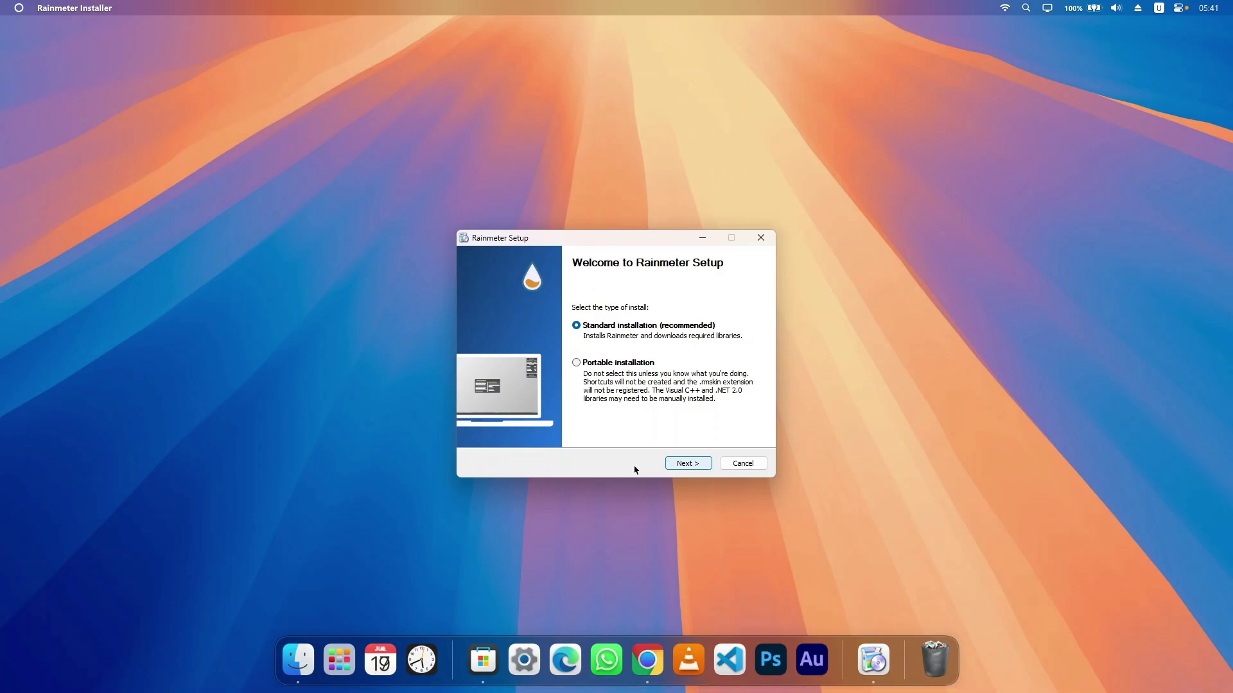
{"action": "left_click", "coordinate": [676, 468]}
{"action": "left_click", "coordinate": [691, 464]}
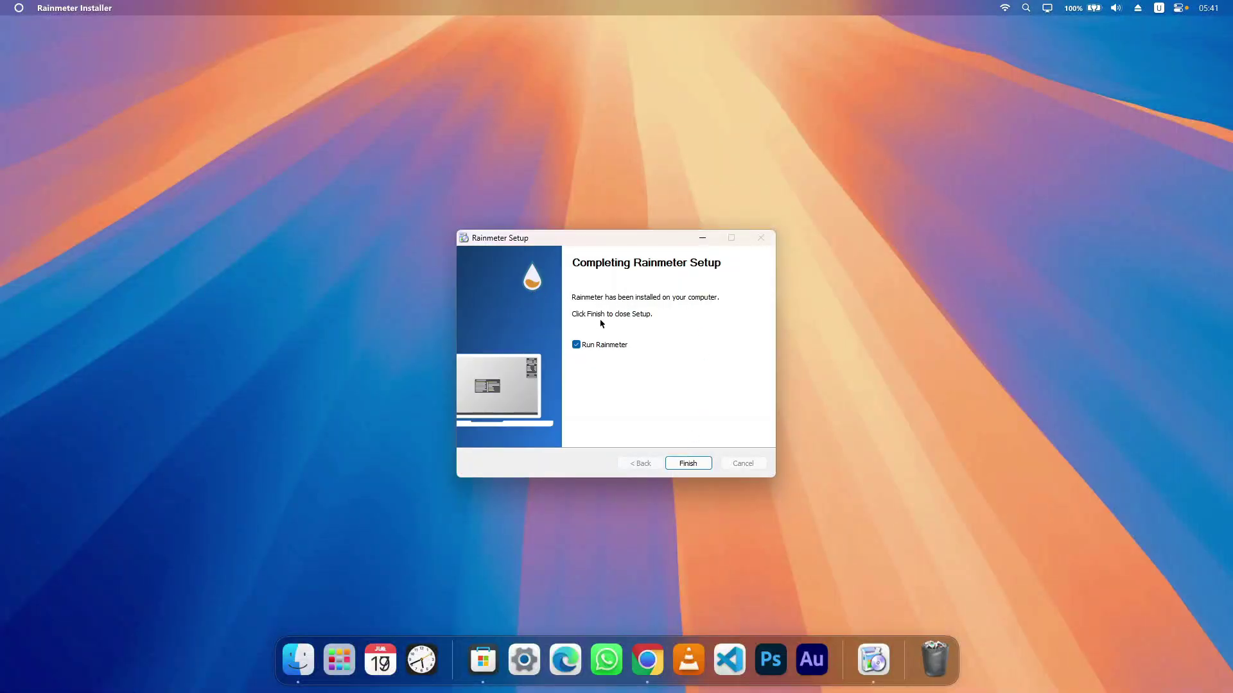
{"action": "left_click", "coordinate": [688, 464]}
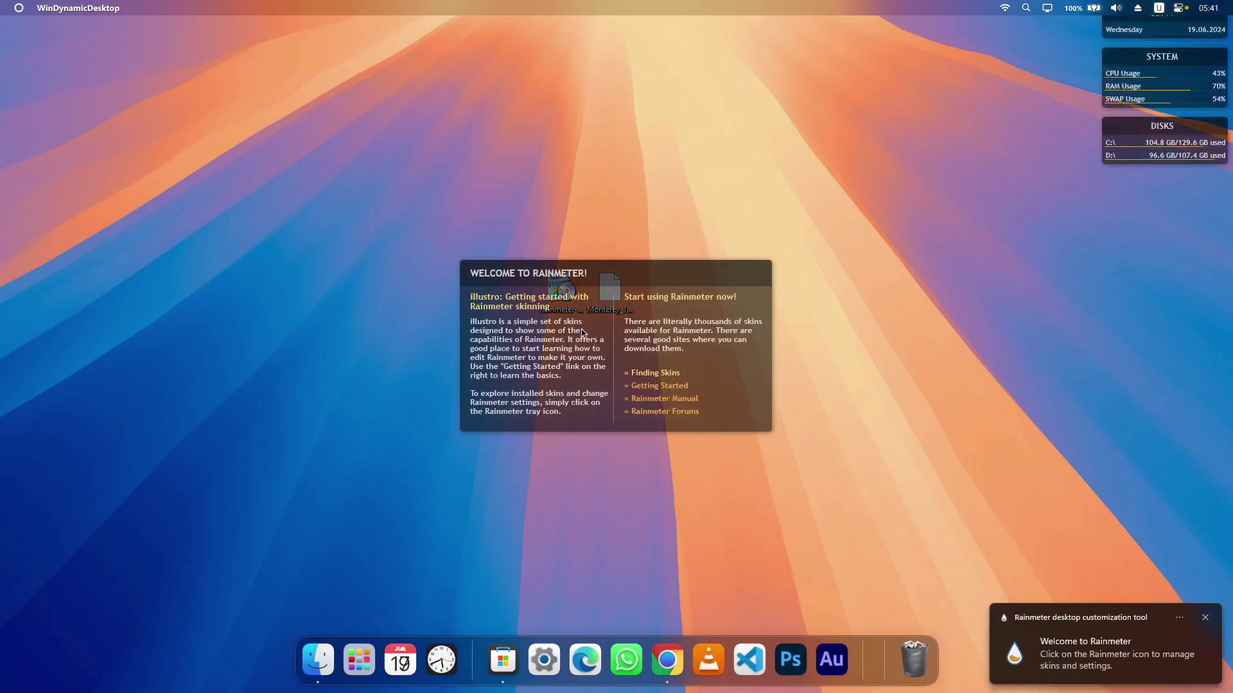
Unload the illustro Welcome skin and the other default Rainmeter skins from the desktop.
{"action": "right_click", "coordinate": [761, 384]}
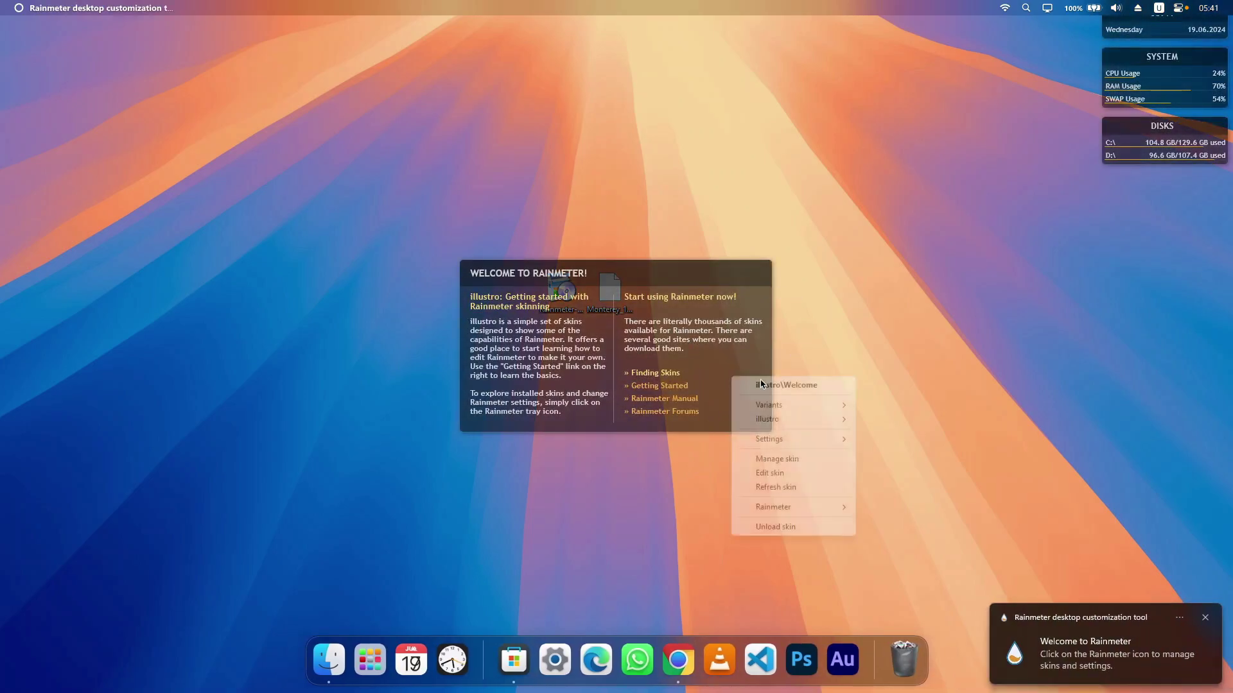
{"action": "left_click", "coordinate": [766, 527]}
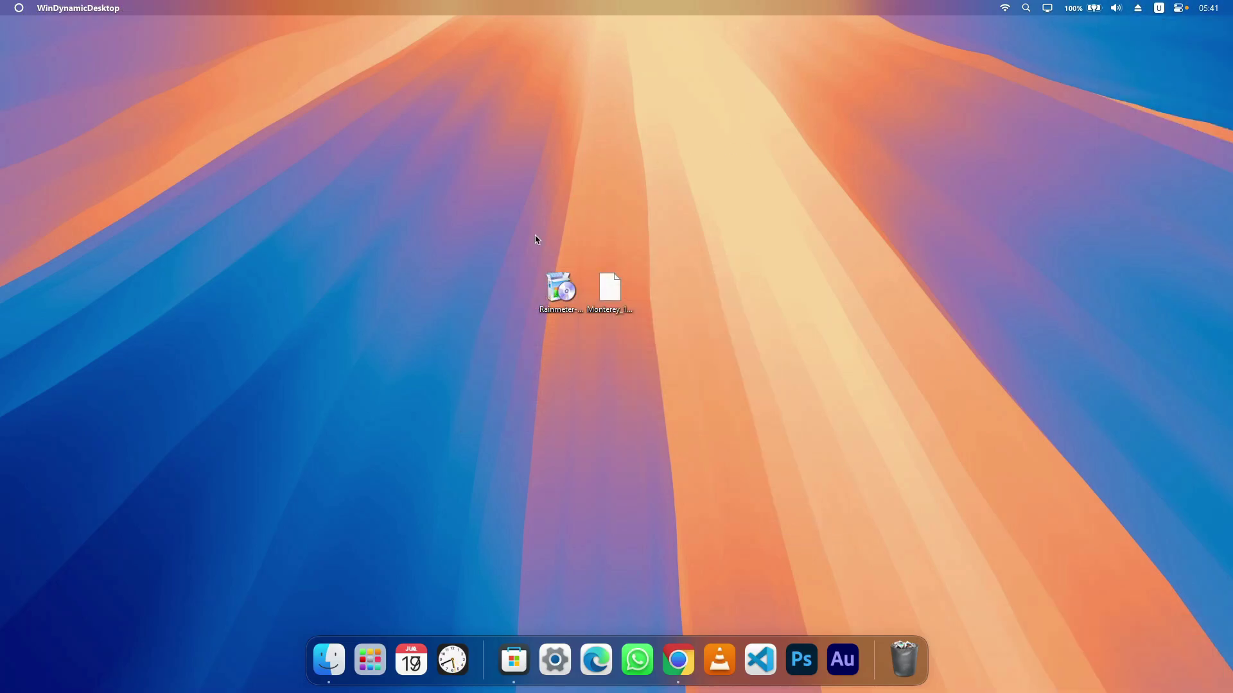
Install the Monterey 1.0.2 skin package with its included skins loaded, and move its Widgets window away from the desktop corner.
{"action": "left_click", "coordinate": [610, 314]}
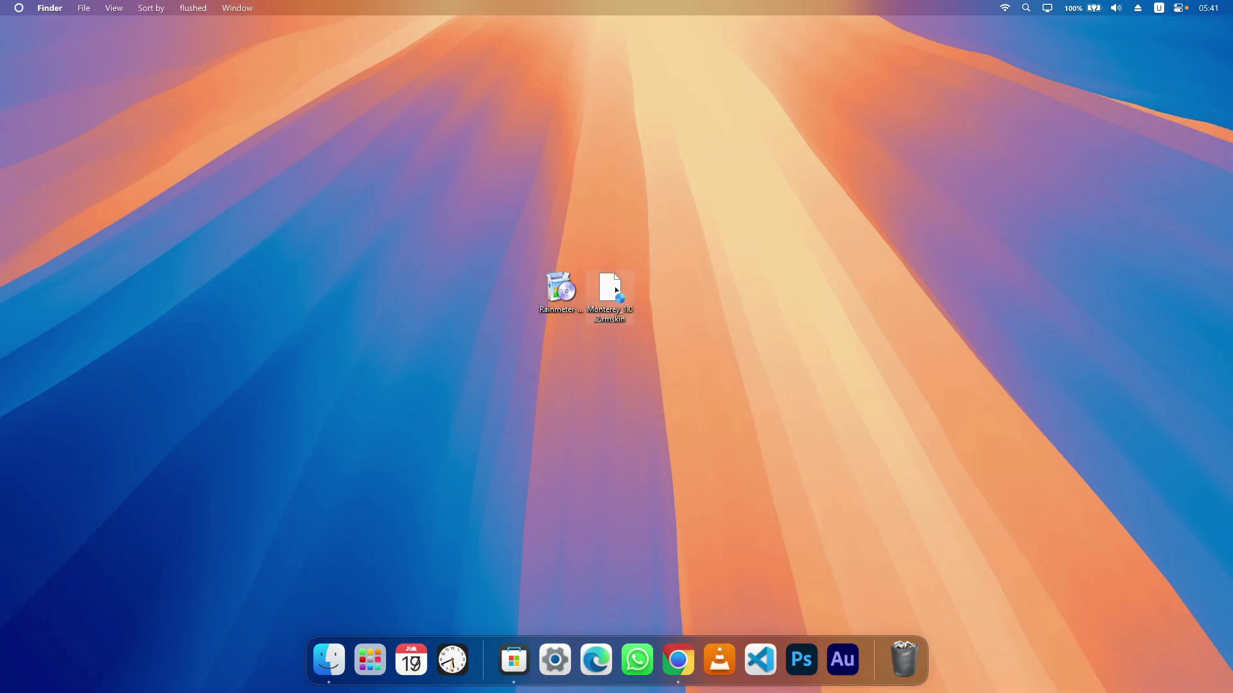
{"action": "double_click", "coordinate": [614, 290]}
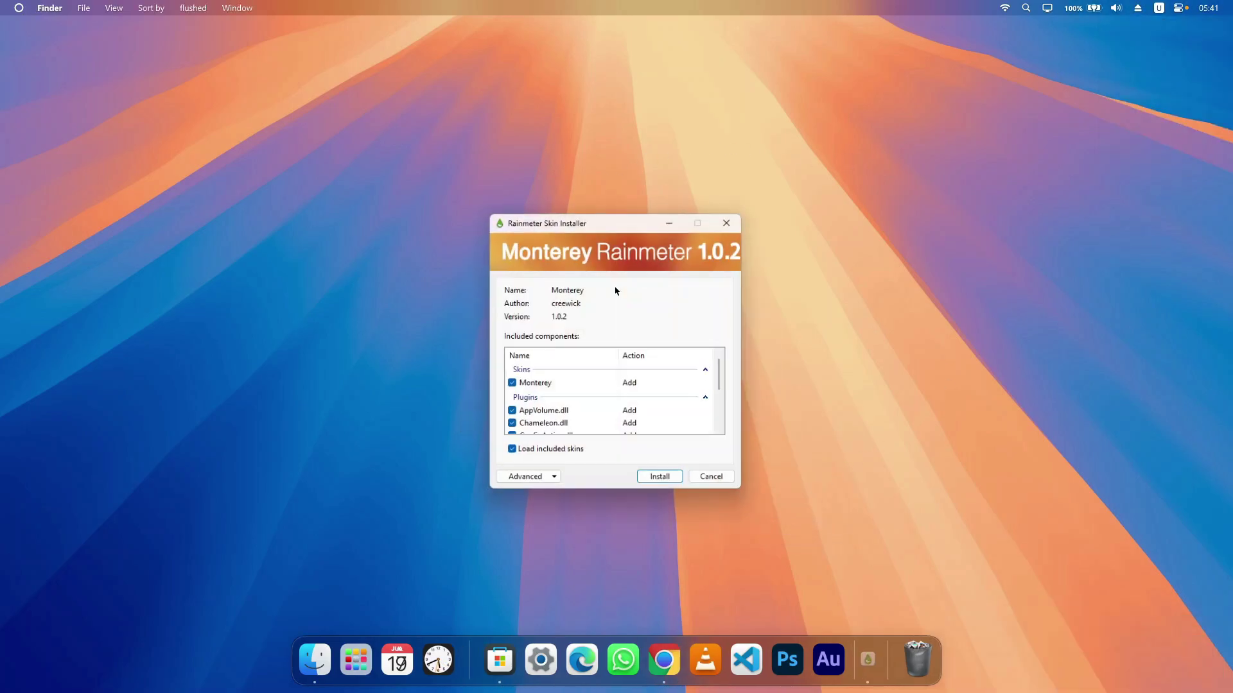
{"action": "left_click", "coordinate": [658, 479]}
{"action": "left_click", "coordinate": [92, 19]}
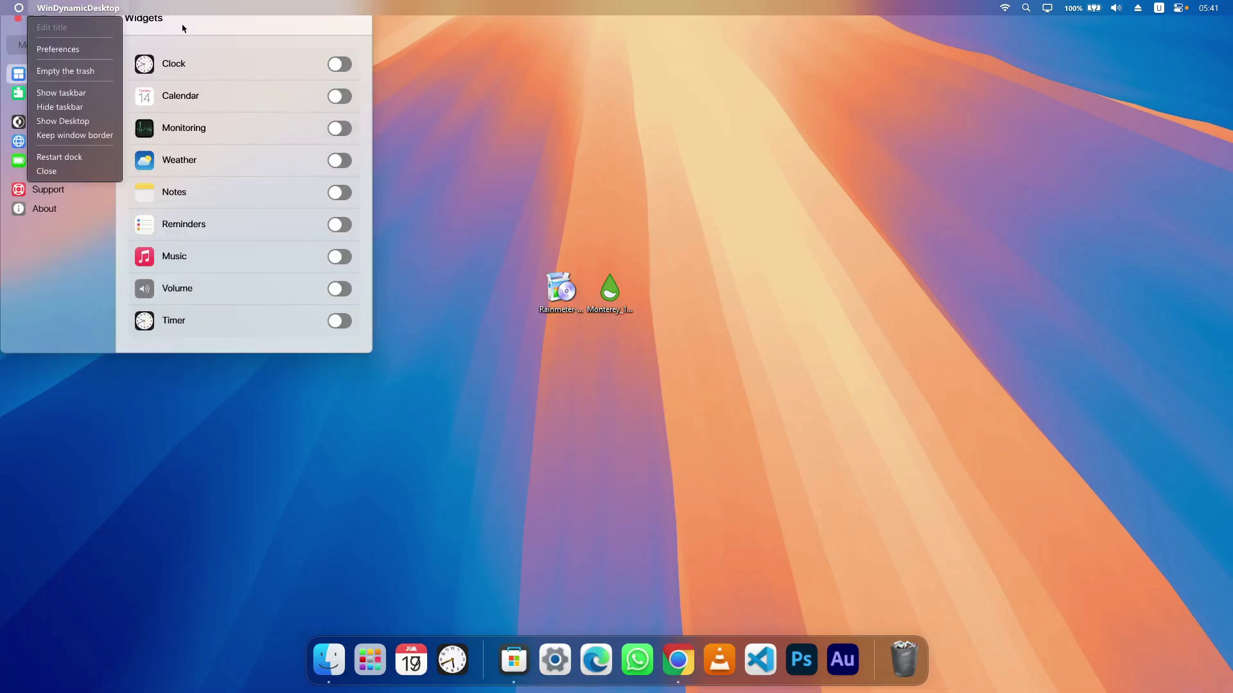
{"action": "left_click_drag", "start_coordinate": [173, 22], "coordinate": [360, 95]}
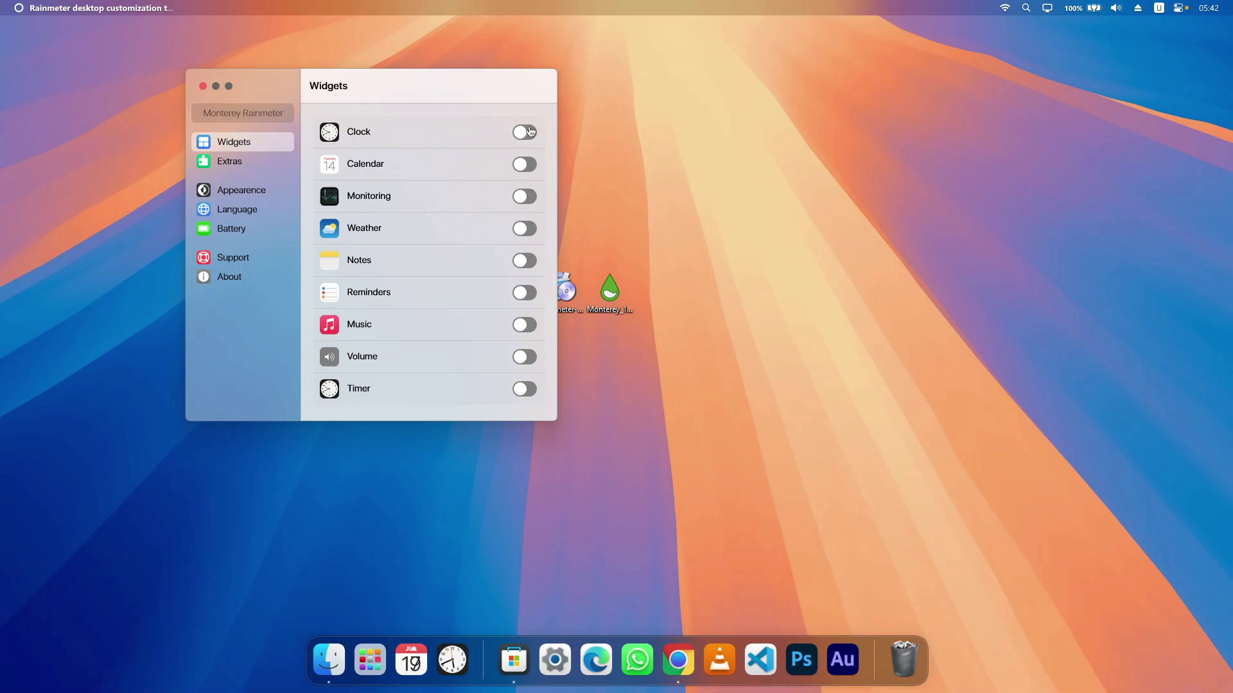
Turn on the Monitoring, Clock, Calendar and Music widgets in the Monterey widget settings.
{"action": "left_click", "coordinate": [528, 199]}
{"action": "left_click", "coordinate": [526, 132]}
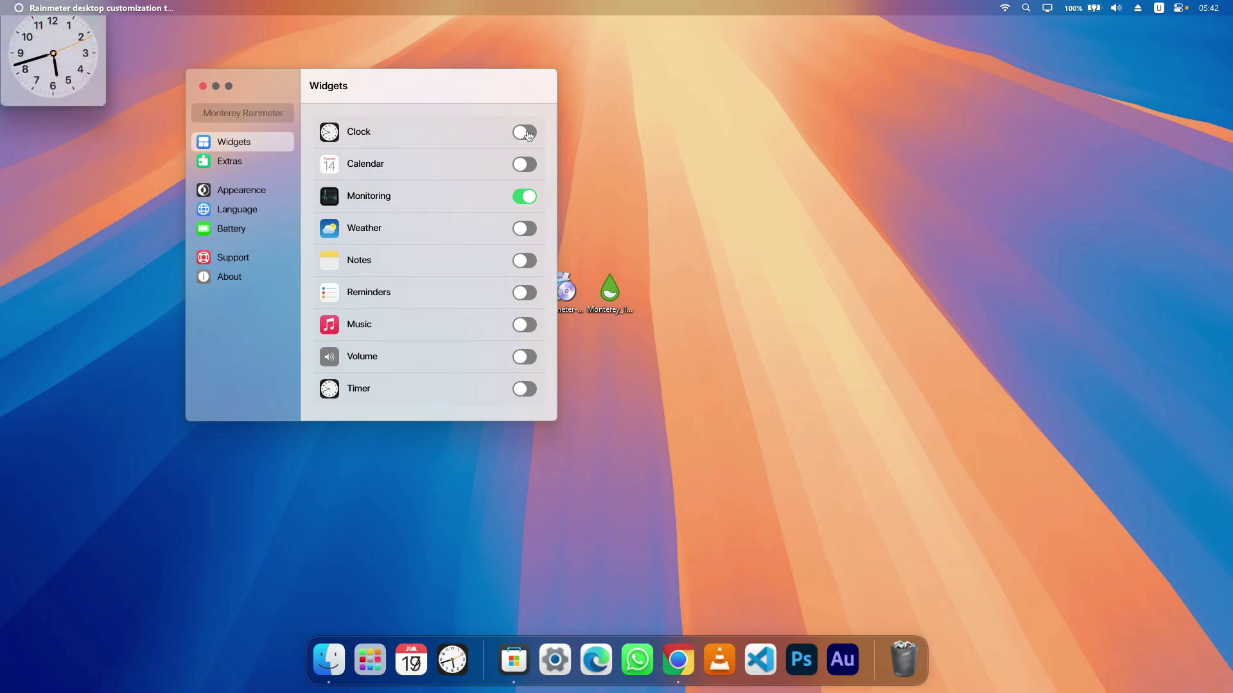
{"action": "left_click", "coordinate": [530, 164]}
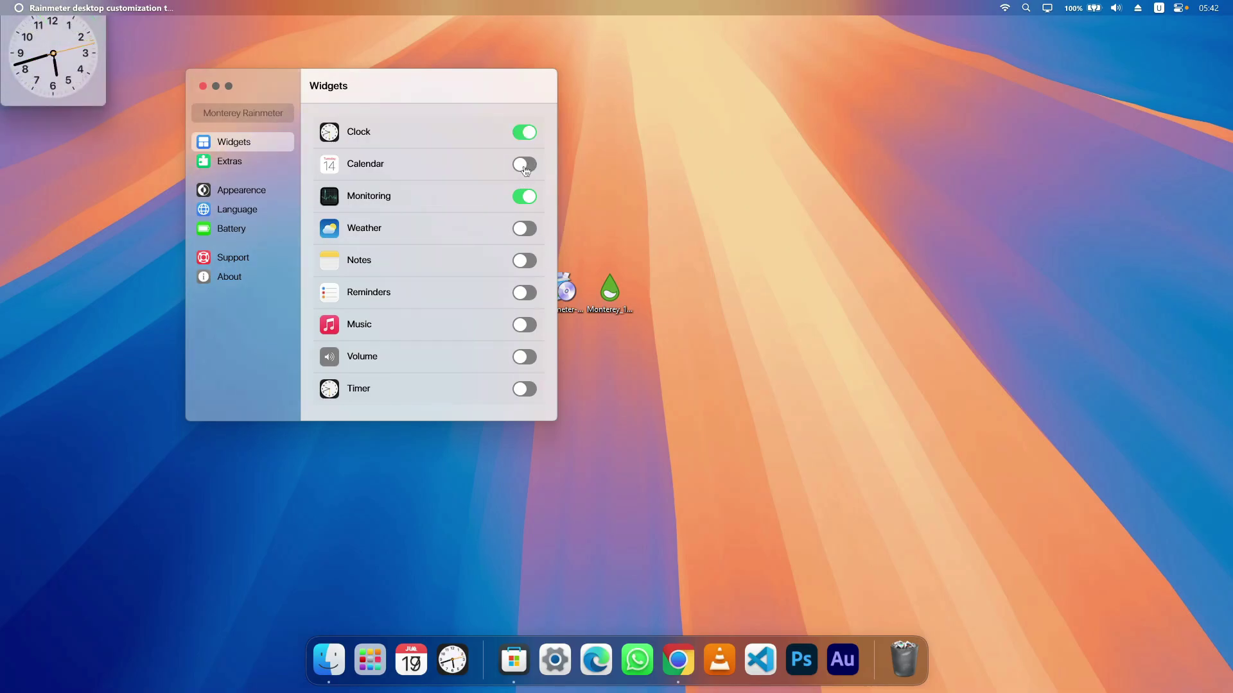
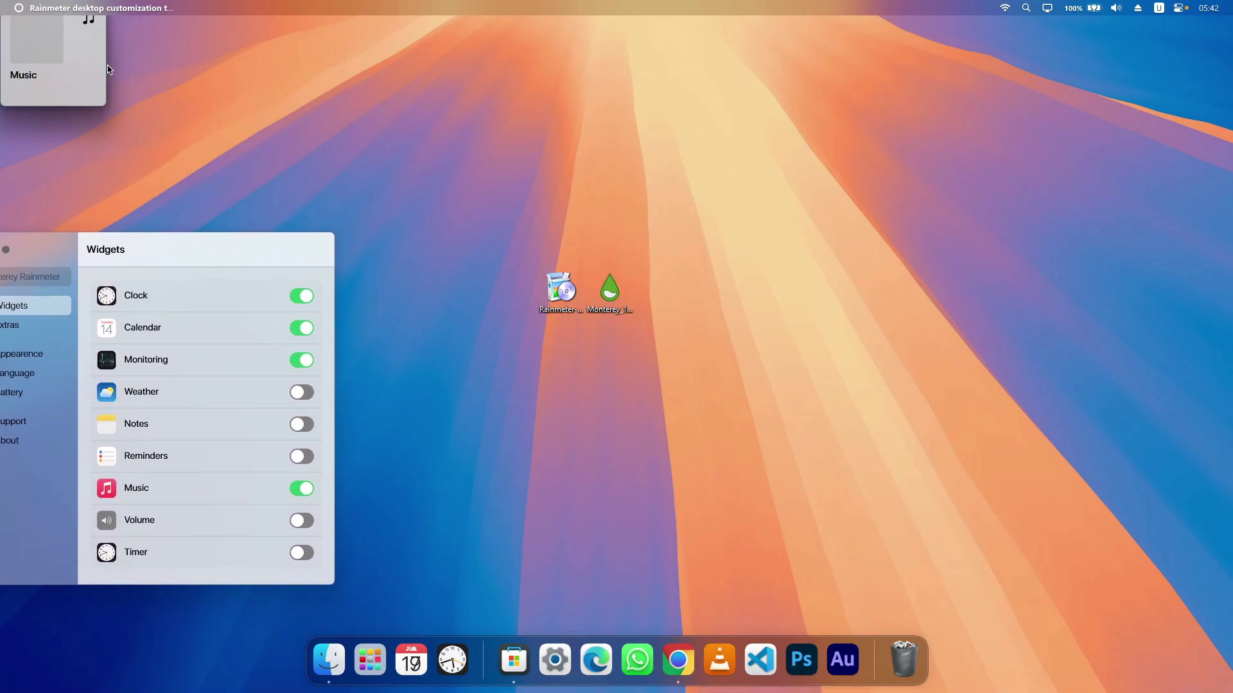
Spread the stacked Music, Calendar, Clock and Monitoring widgets out around the middle of the desktop.
{"action": "left_click_drag", "start_coordinate": [58, 61], "coordinate": [657, 186]}
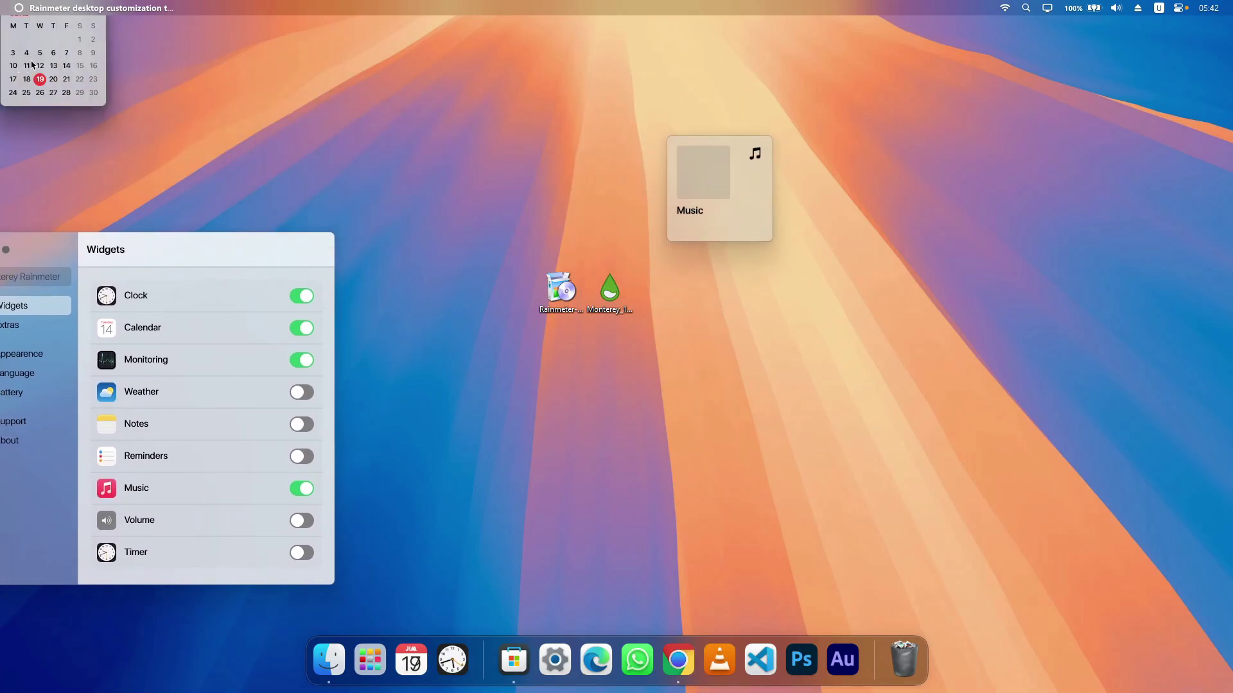
{"action": "left_click_drag", "start_coordinate": [32, 64], "coordinate": [518, 190]}
{"action": "left_click_drag", "start_coordinate": [37, 64], "coordinate": [452, 330]}
{"action": "left_click_drag", "start_coordinate": [38, 56], "coordinate": [723, 341]}
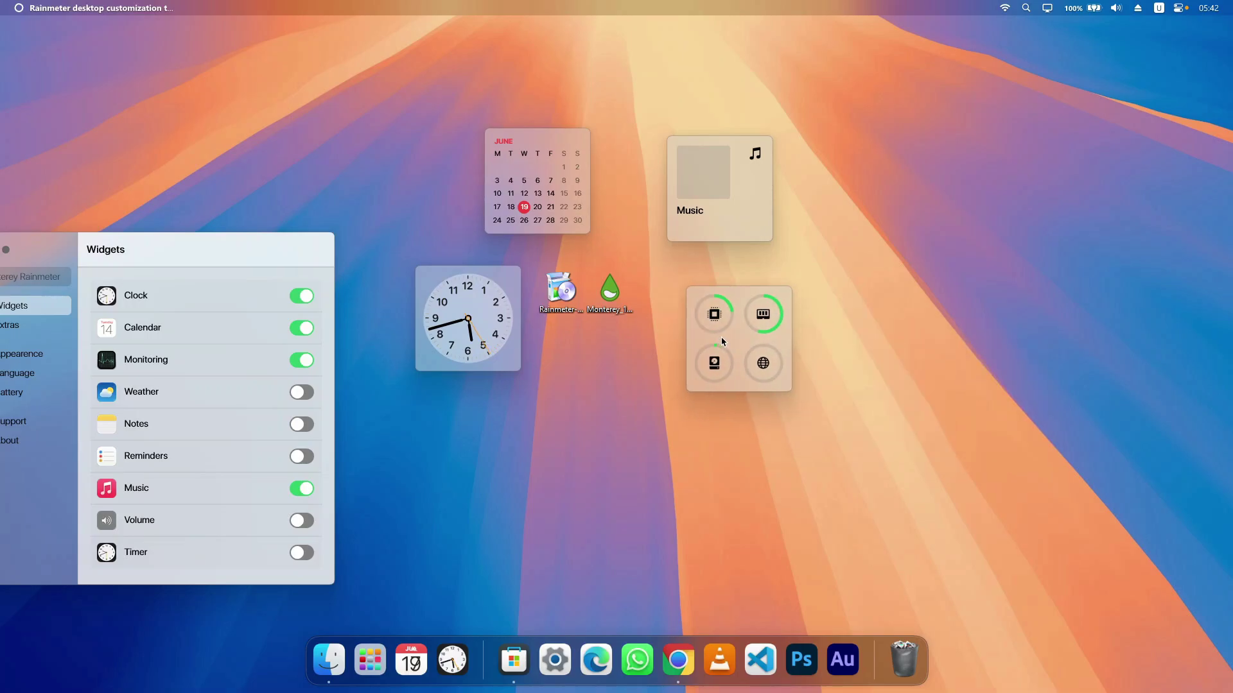
Try the Large size on the Monitoring widget and set it to Wide.
{"action": "right_click", "coordinate": [749, 351]}
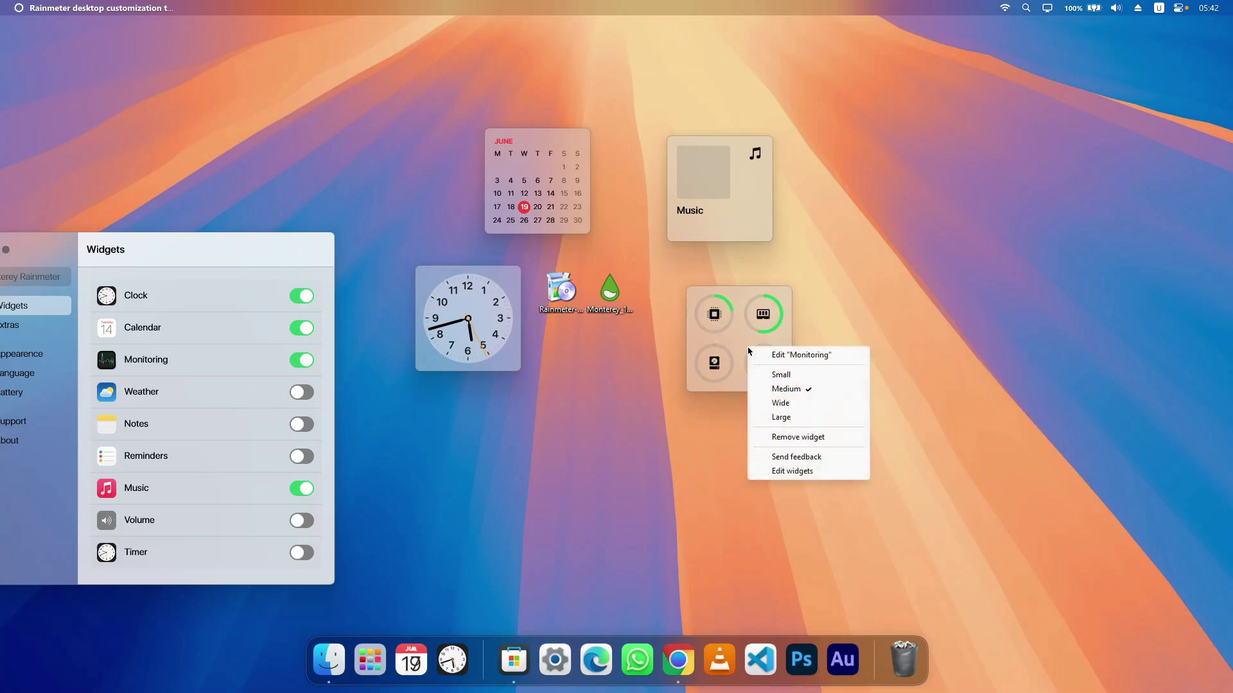
{"action": "left_click", "coordinate": [794, 418]}
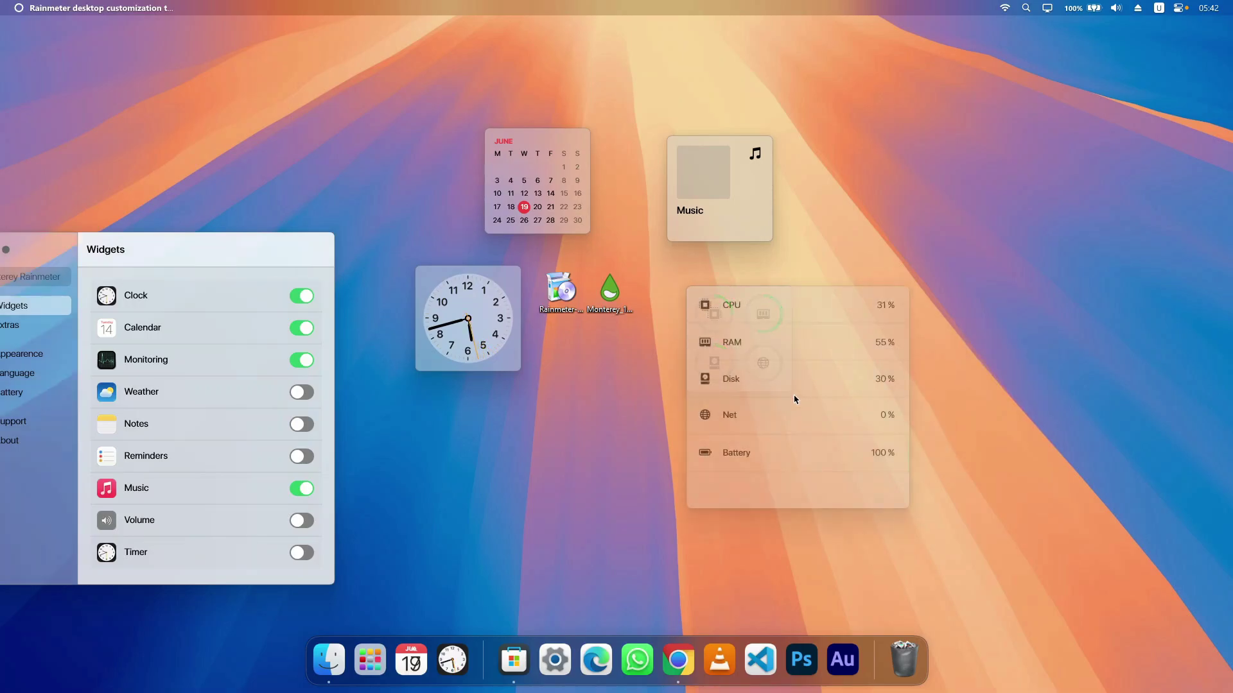
{"action": "right_click", "coordinate": [795, 335]}
{"action": "left_click", "coordinate": [842, 391]}
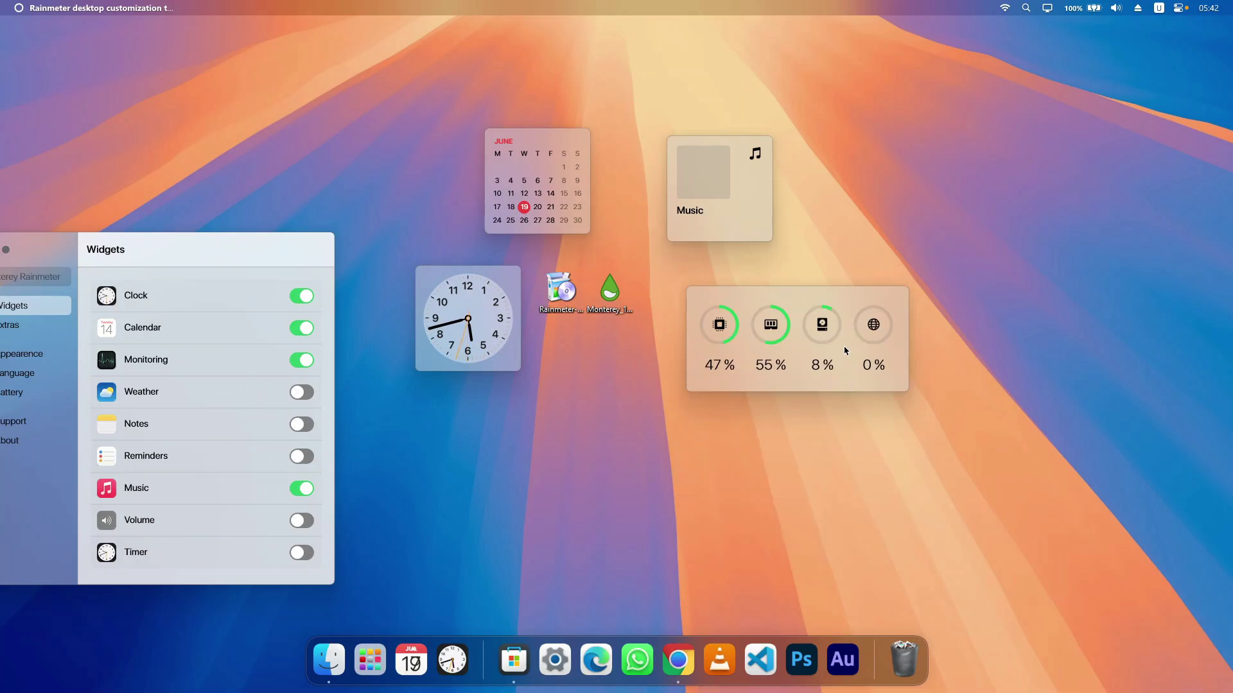
Set the Music widget to Wide and arrange two rows: Monitoring beside Clock, with Calendar beside Music below.
{"action": "left_click_drag", "start_coordinate": [842, 350], "coordinate": [559, 280]}
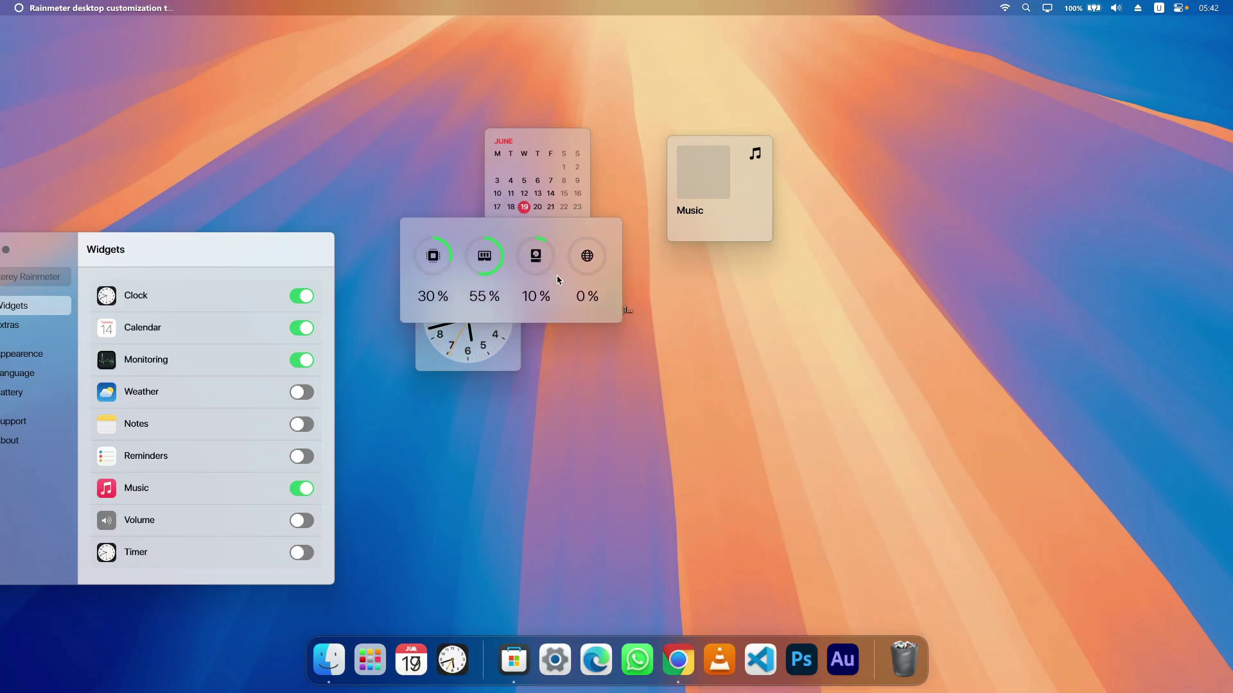
{"action": "left_click_drag", "start_coordinate": [475, 359], "coordinate": [705, 311]}
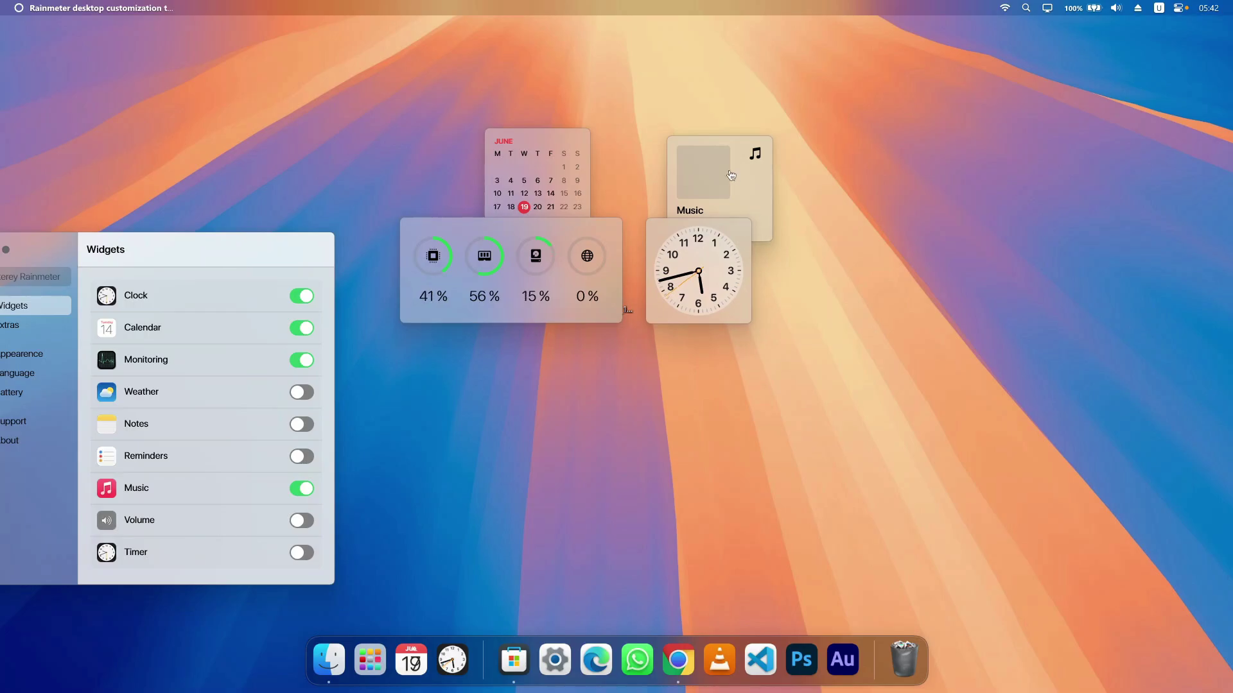
{"action": "left_click_drag", "start_coordinate": [725, 173], "coordinate": [514, 352]}
{"action": "right_click", "coordinate": [515, 351]}
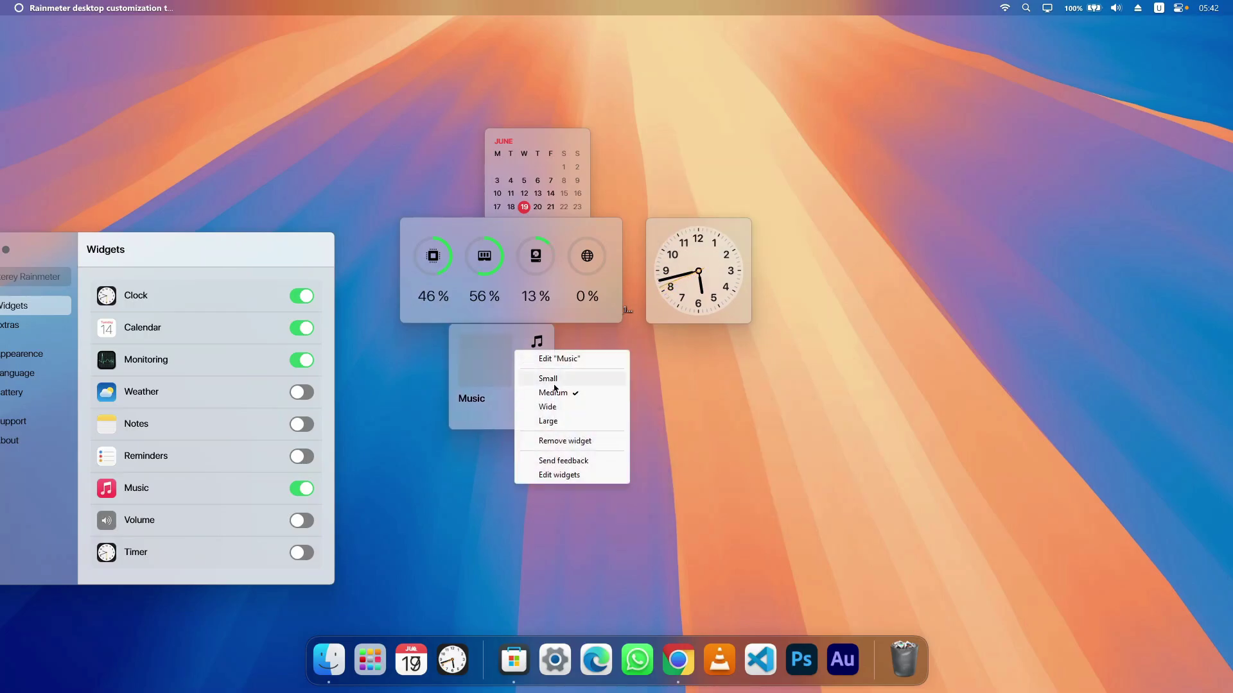
{"action": "left_click", "coordinate": [560, 408]}
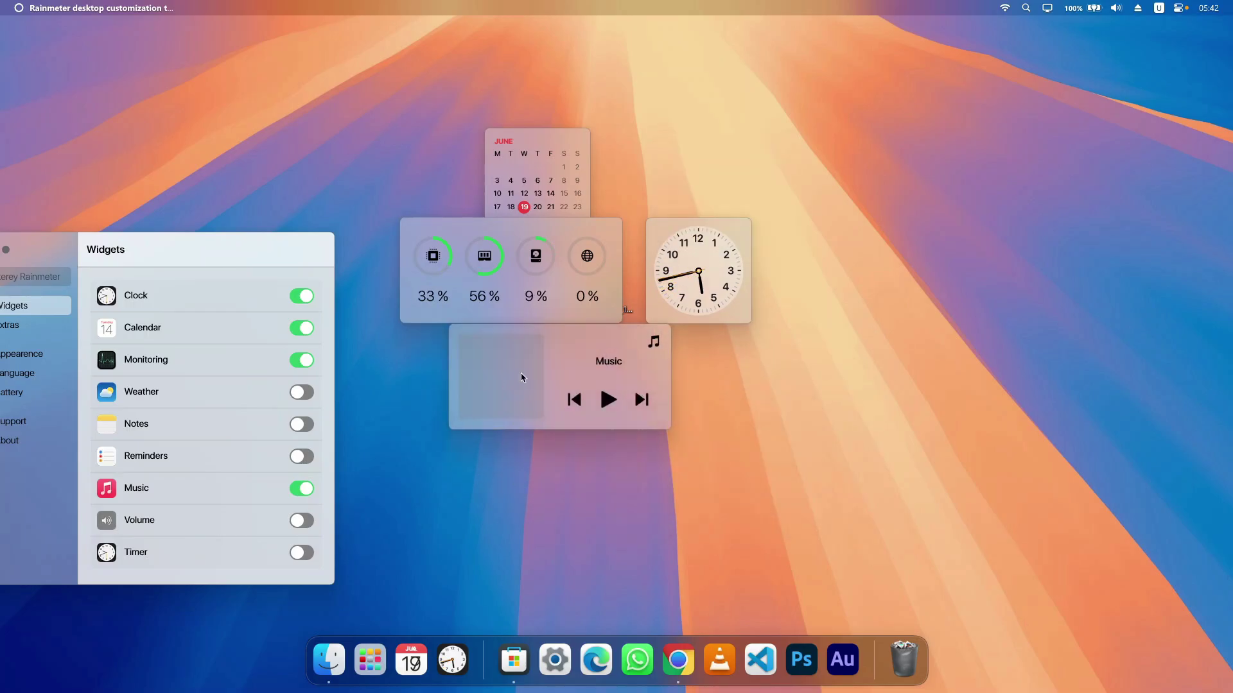
{"action": "left_click_drag", "start_coordinate": [522, 377], "coordinate": [598, 386]}
{"action": "left_click_drag", "start_coordinate": [531, 174], "coordinate": [446, 379]}
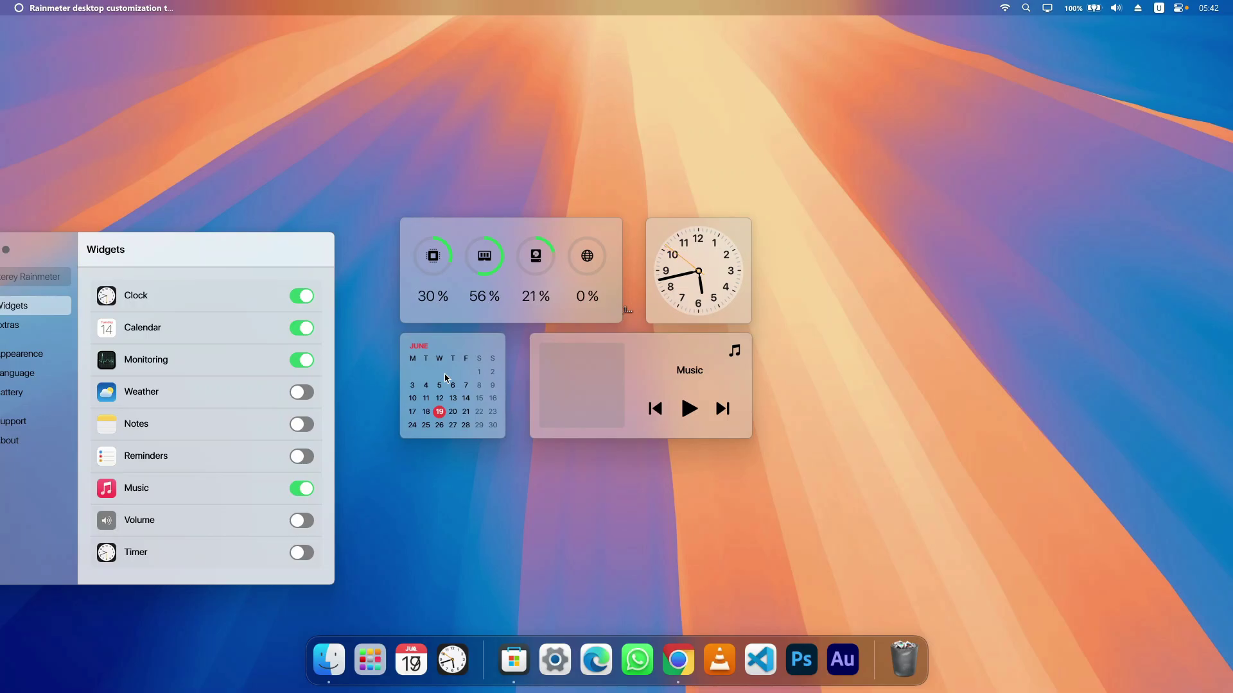
Move the Monterey settings window clear of most widgets and set the widget size to 65 in its appearance settings.
{"action": "left_click_drag", "start_coordinate": [171, 253], "coordinate": [952, 184]}
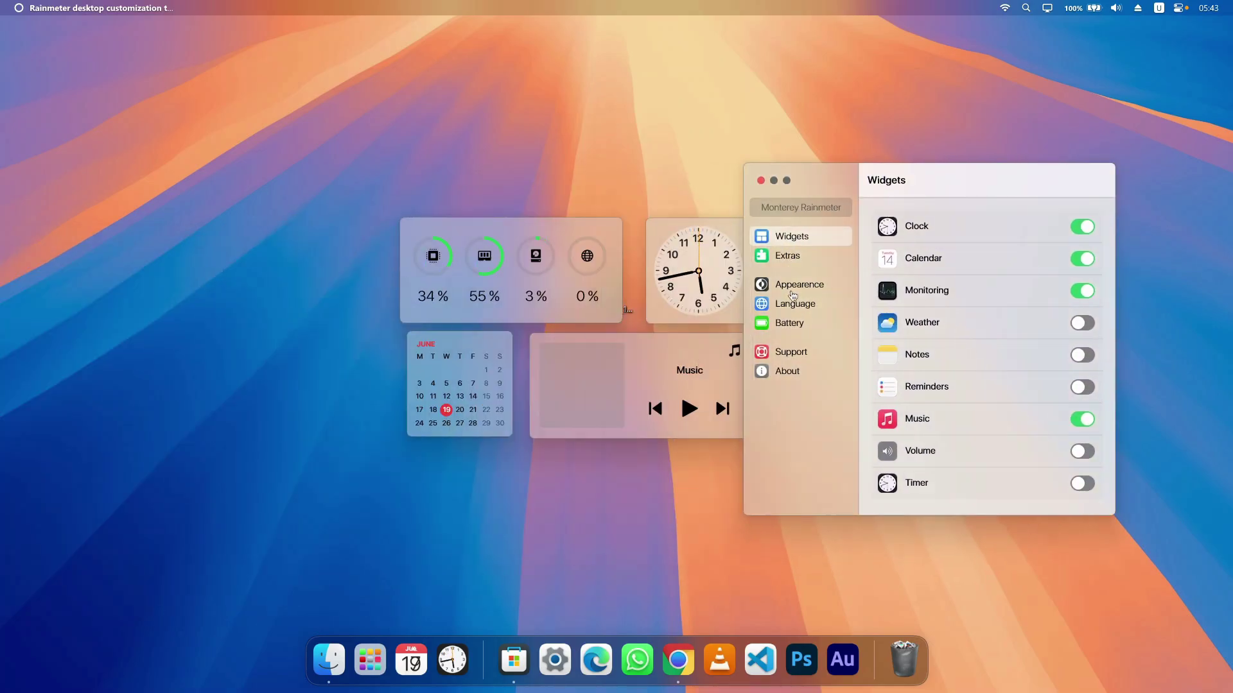
{"action": "left_click", "coordinate": [814, 284]}
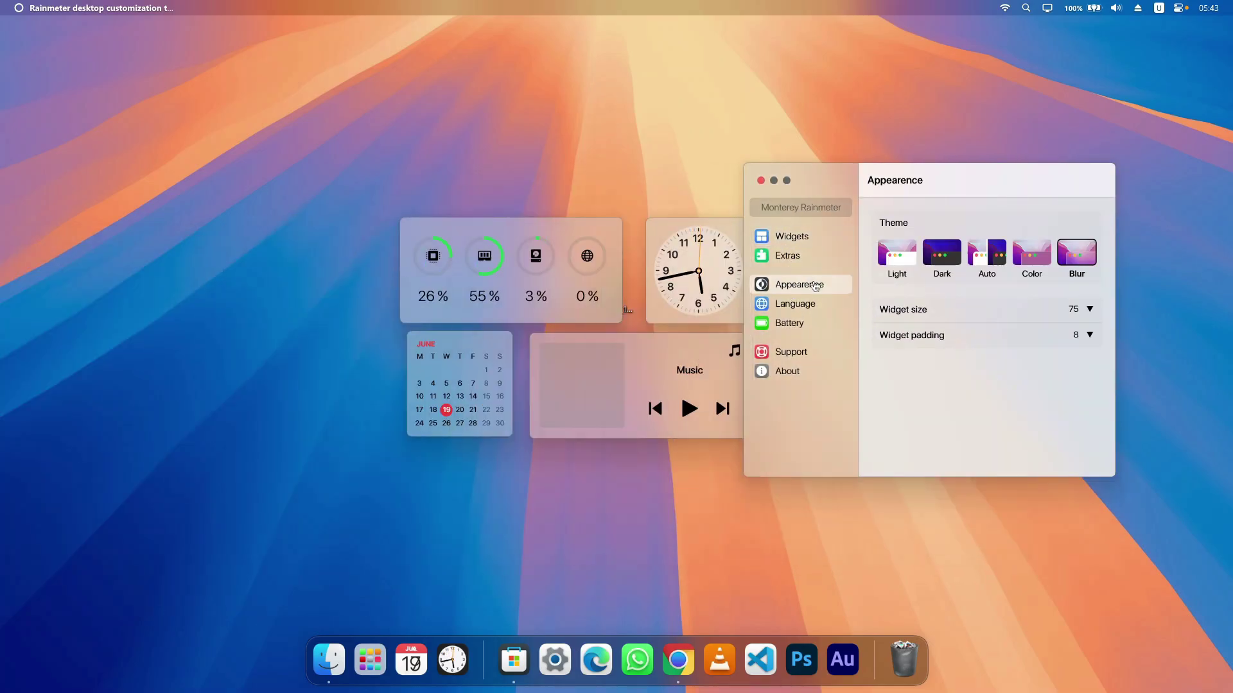
{"action": "left_click", "coordinate": [1077, 310]}
{"action": "type", "text": "65"}
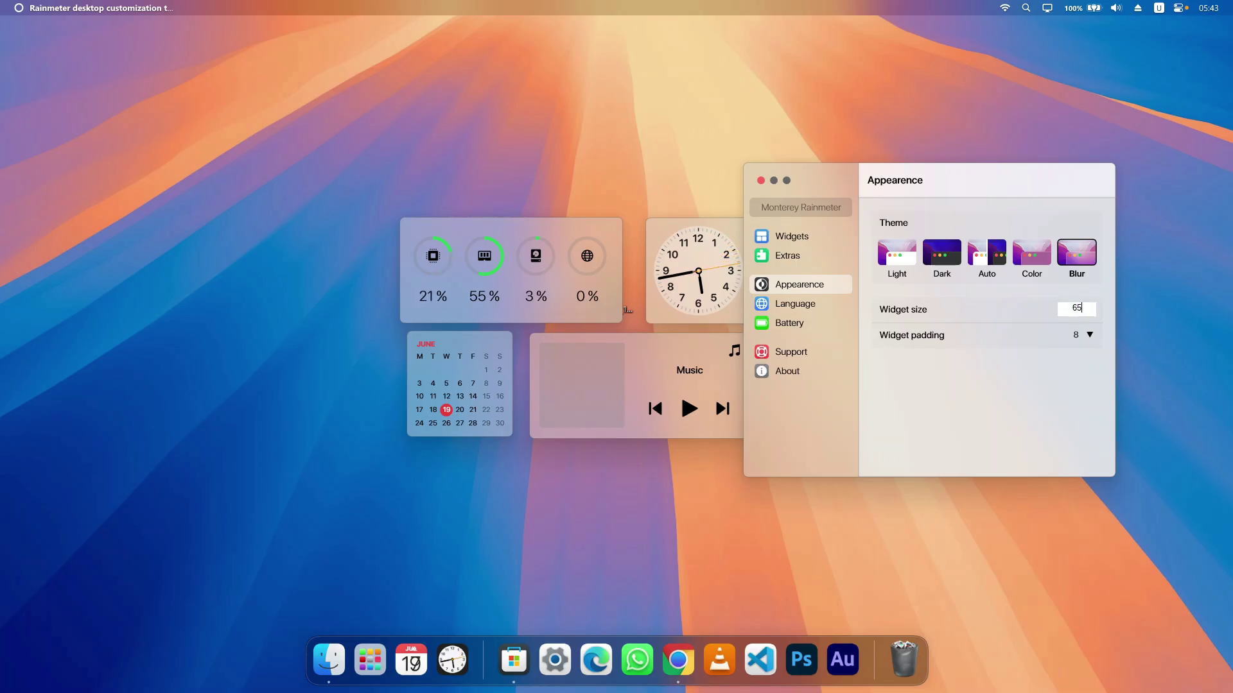
{"action": "key", "text": "Return"}
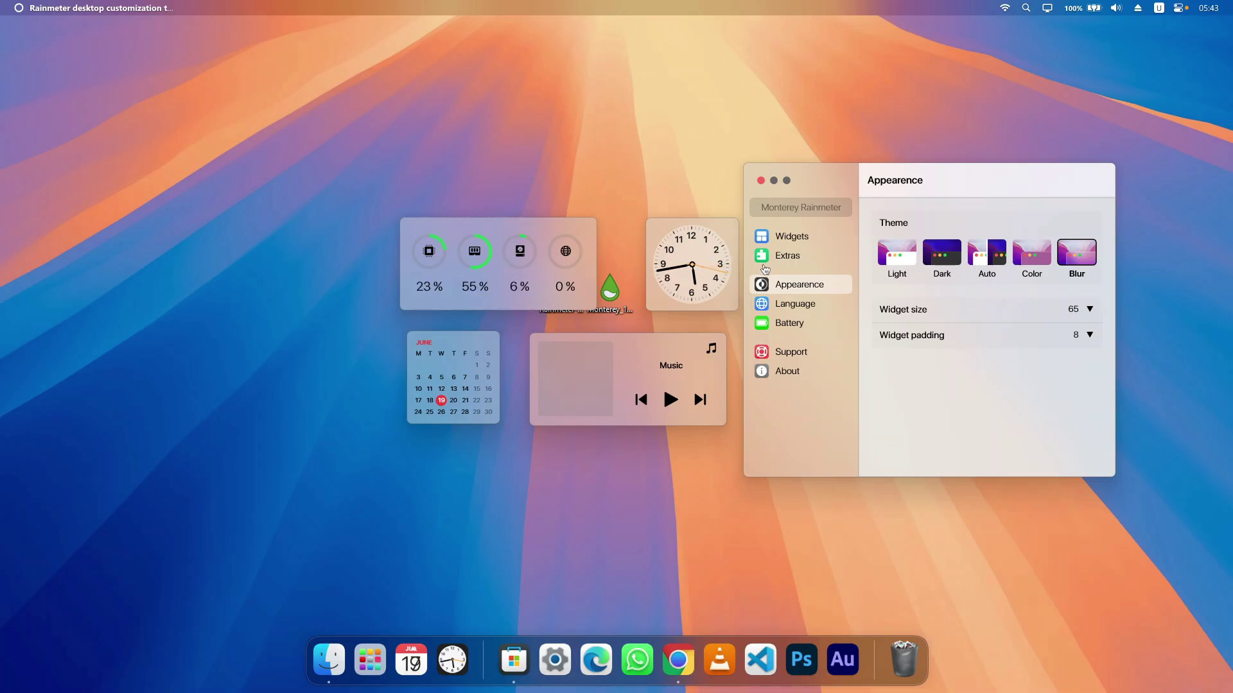
Set the widget padding to 6 in the Monterey appearance settings.
{"action": "left_click", "coordinate": [1076, 334]}
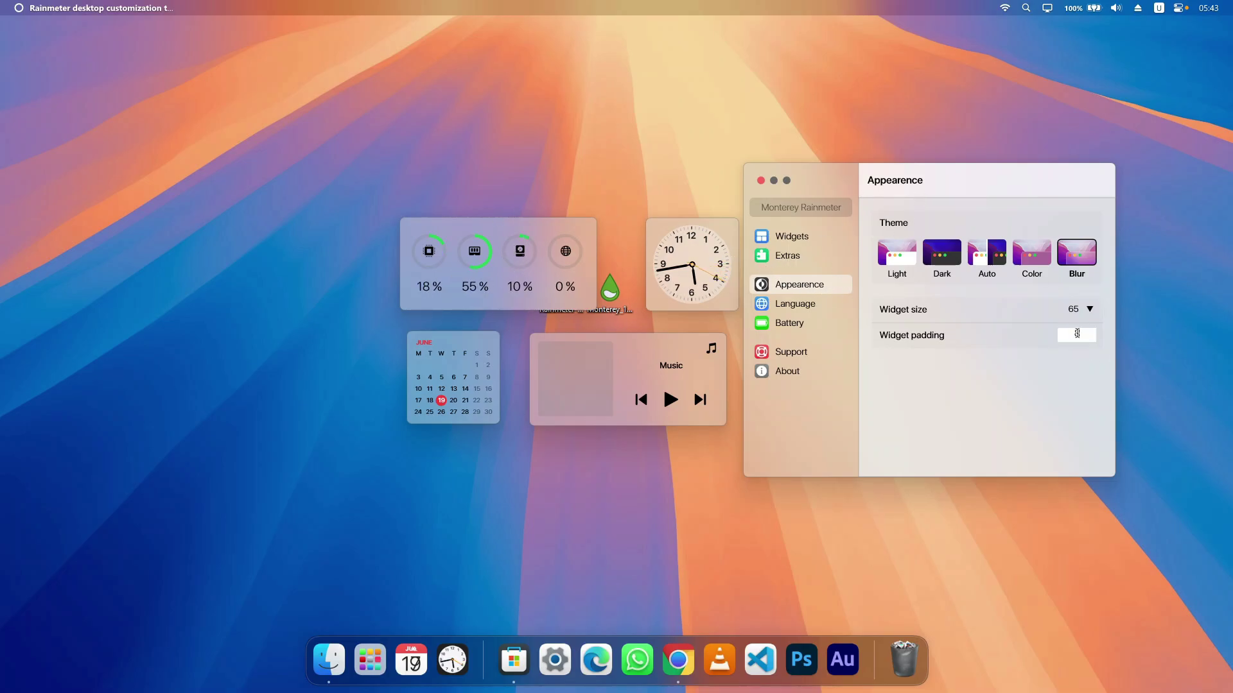
{"action": "left_click_drag", "start_coordinate": [1078, 333], "coordinate": [1072, 332]}
{"action": "type", "text": "6"}
{"action": "key", "text": "Return"}
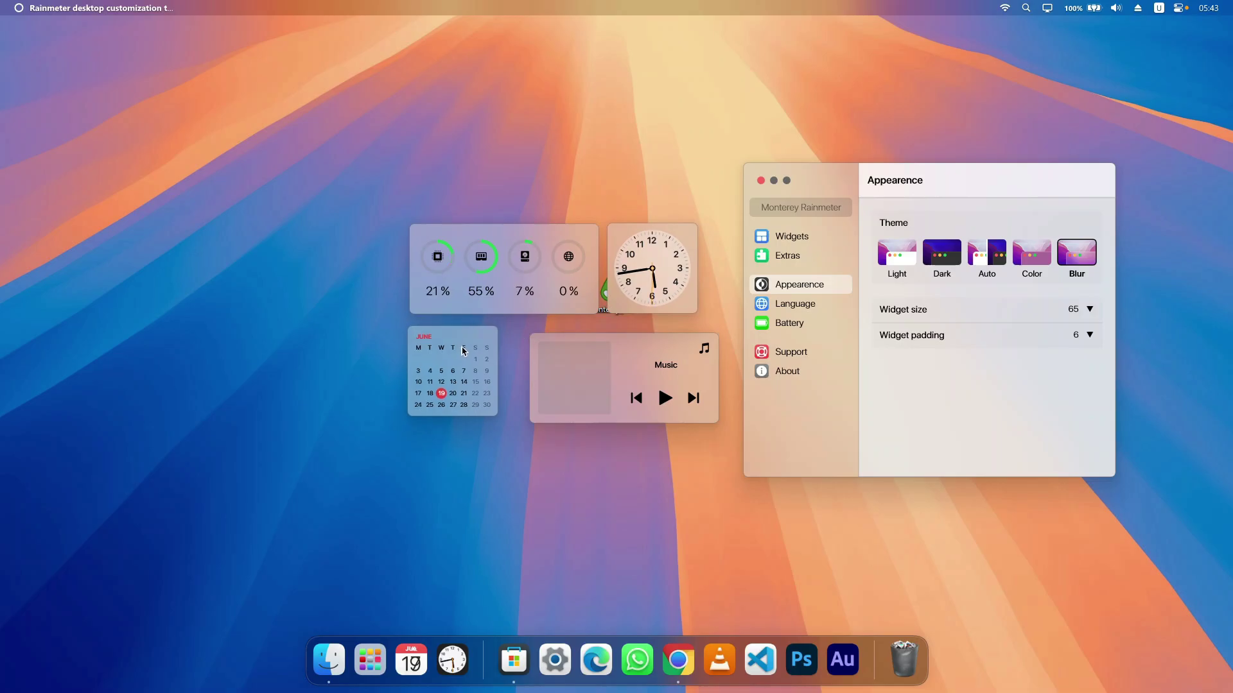
Align the Calendar and Music widgets under the Monitoring and Clock row, and close the Monterey settings window.
{"action": "left_click_drag", "start_coordinate": [463, 350], "coordinate": [466, 347]}
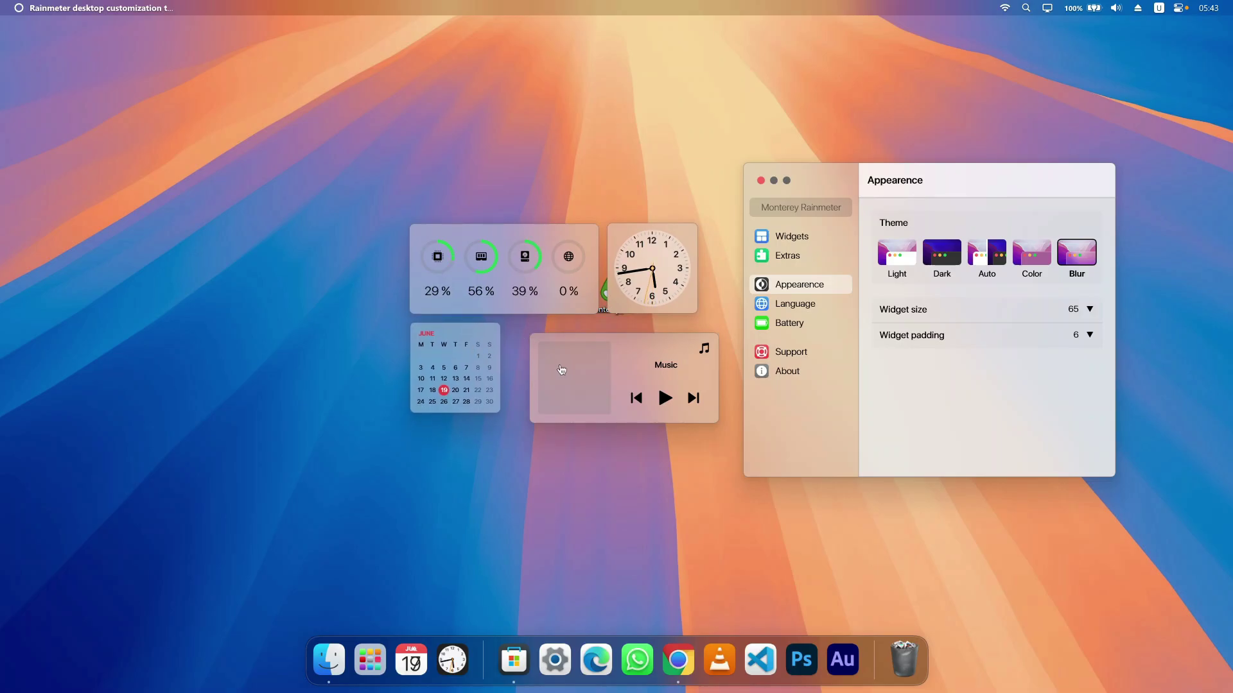
{"action": "left_click_drag", "start_coordinate": [561, 369], "coordinate": [543, 360]}
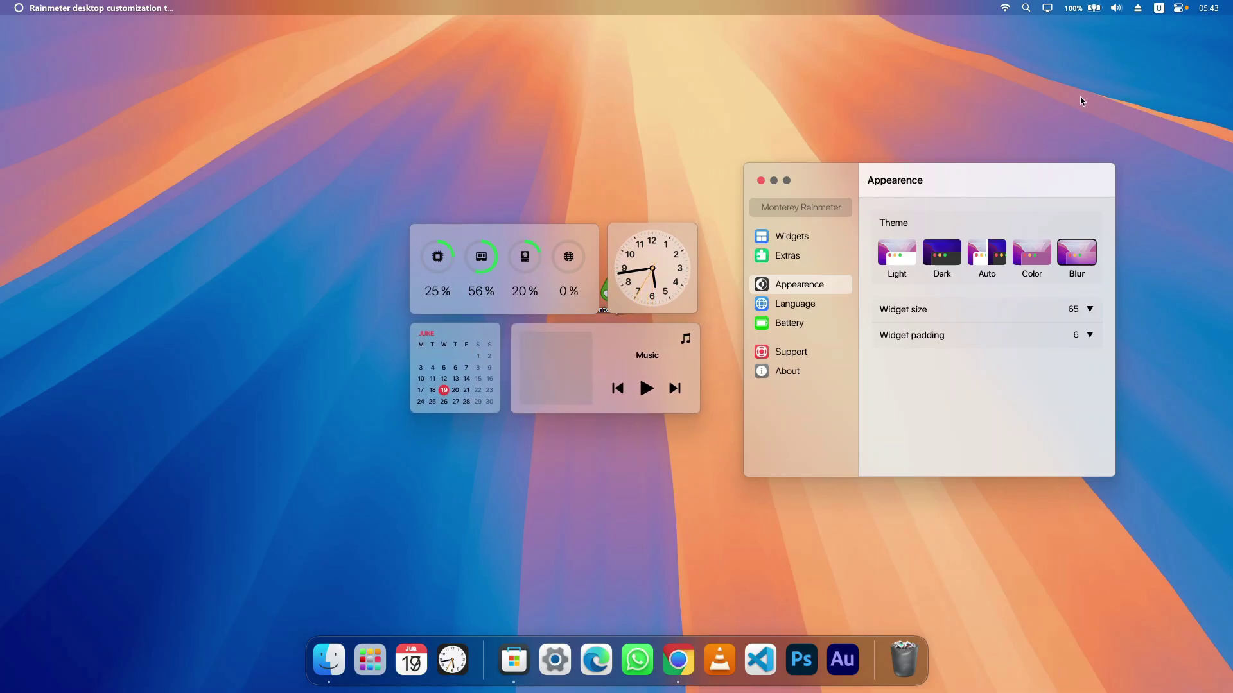
{"action": "left_click", "coordinate": [762, 181]}
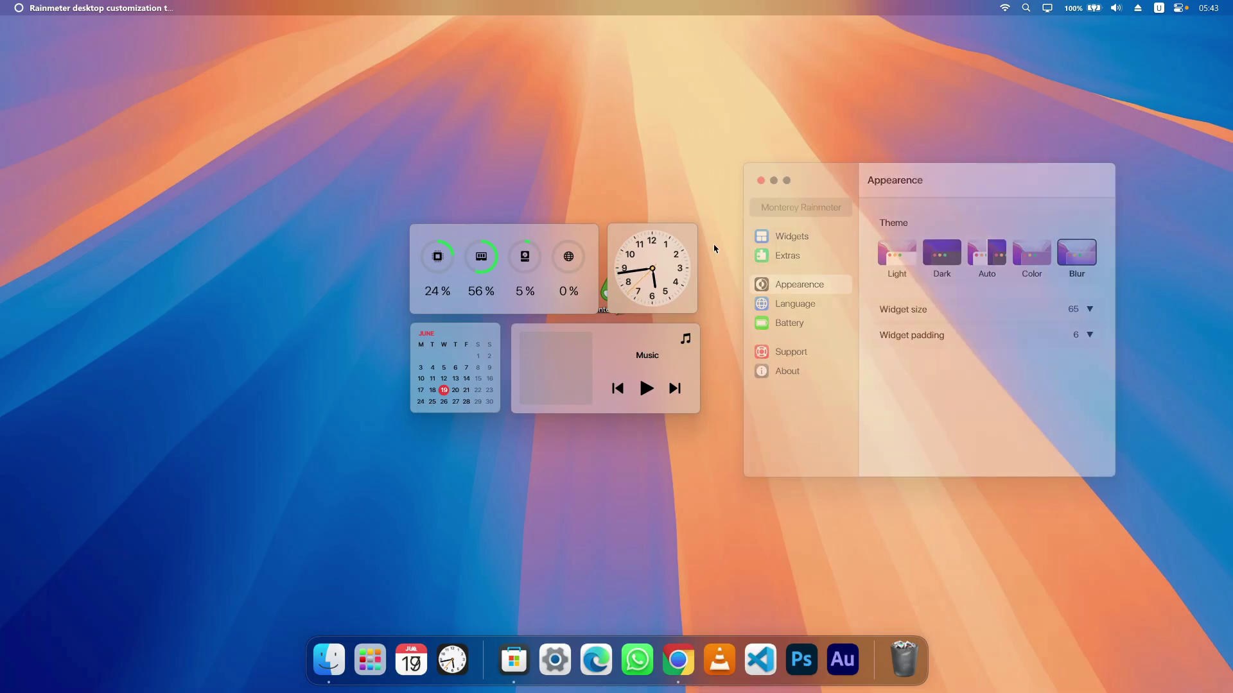
Shift the whole widget block to the centre of the desktop, keeping its two aligned rows.
{"action": "left_click_drag", "start_coordinate": [661, 288], "coordinate": [751, 280]}
{"action": "left_click_drag", "start_coordinate": [643, 374], "coordinate": [736, 377]}
{"action": "left_click_drag", "start_coordinate": [551, 283], "coordinate": [637, 276]}
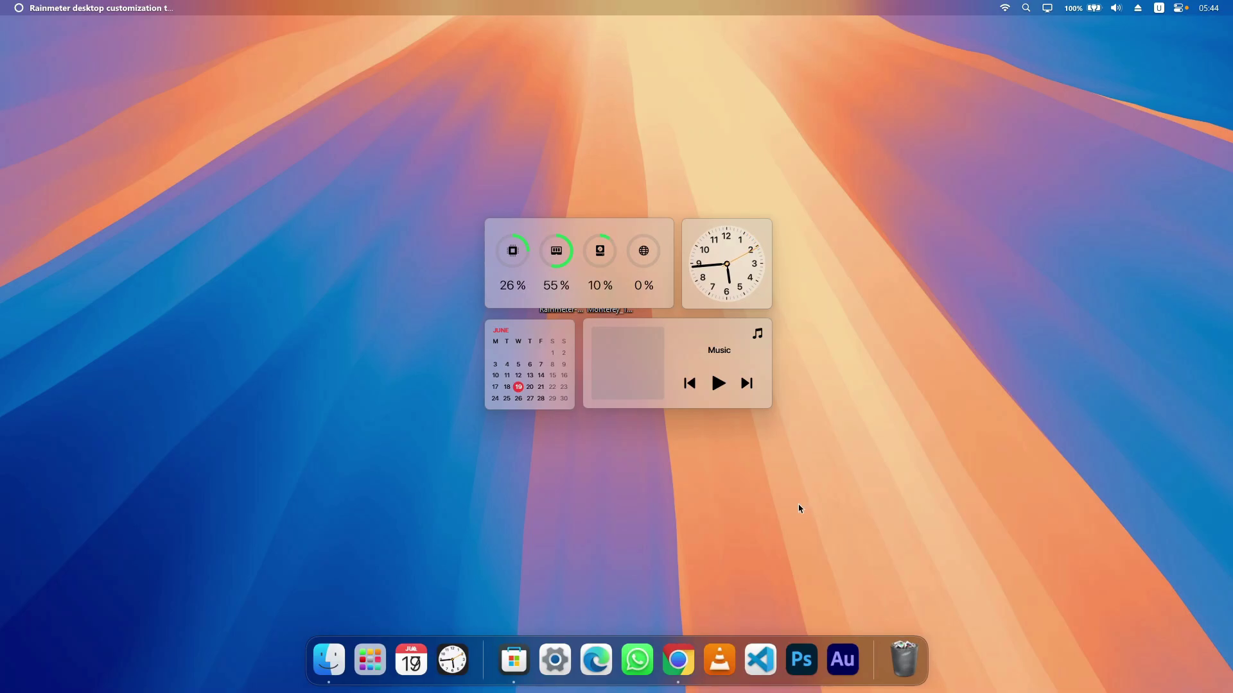
Open the MyDockFinder preferences from the dock and reposition the settings window on the desktop.
{"action": "right_click", "coordinate": [877, 662]}
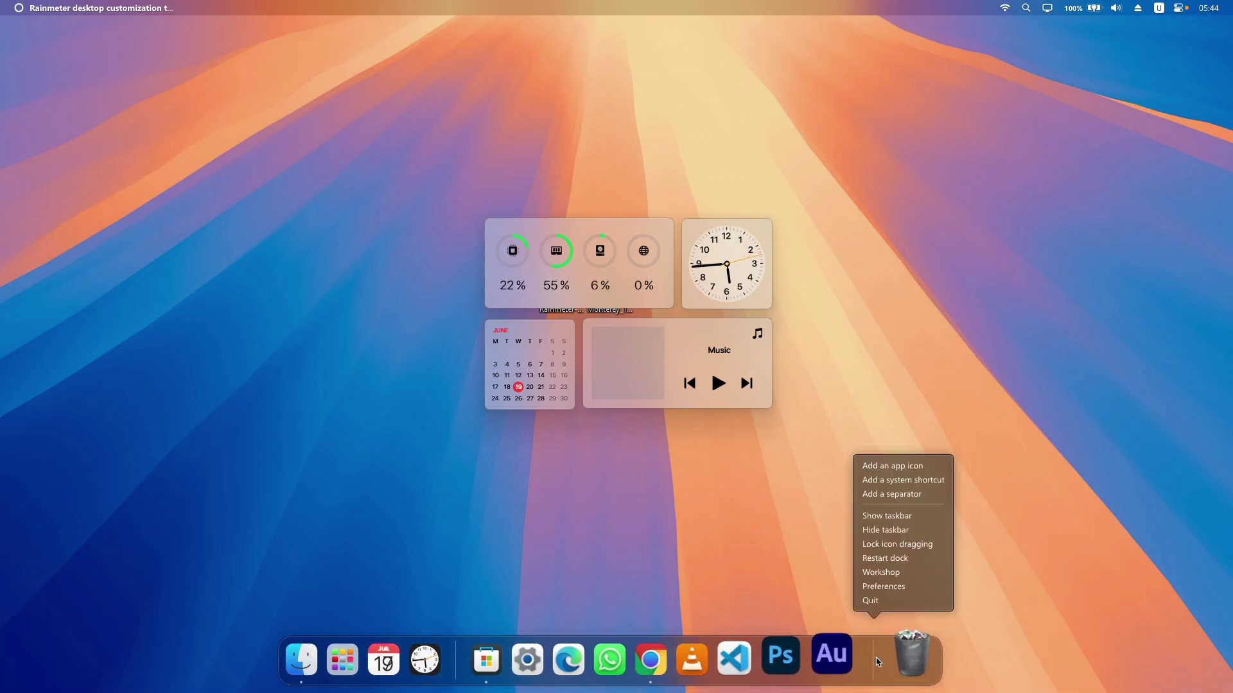
{"action": "left_click", "coordinate": [902, 586]}
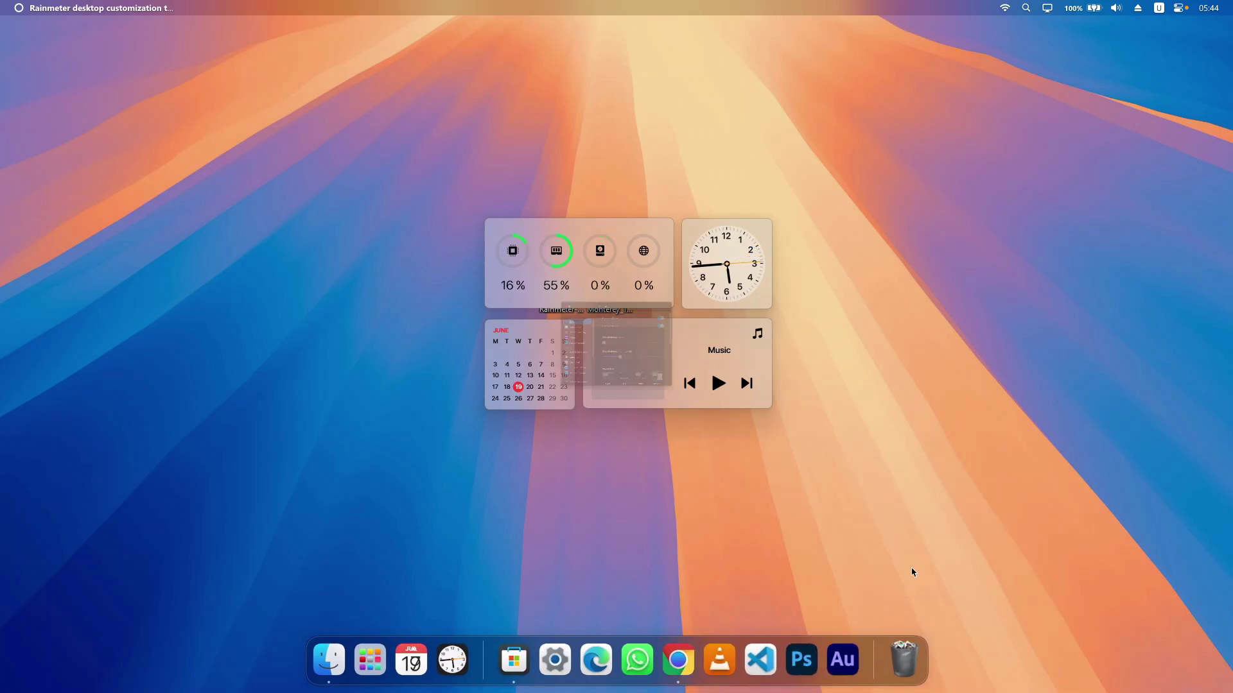
{"action": "left_click_drag", "start_coordinate": [693, 189], "coordinate": [729, 162]}
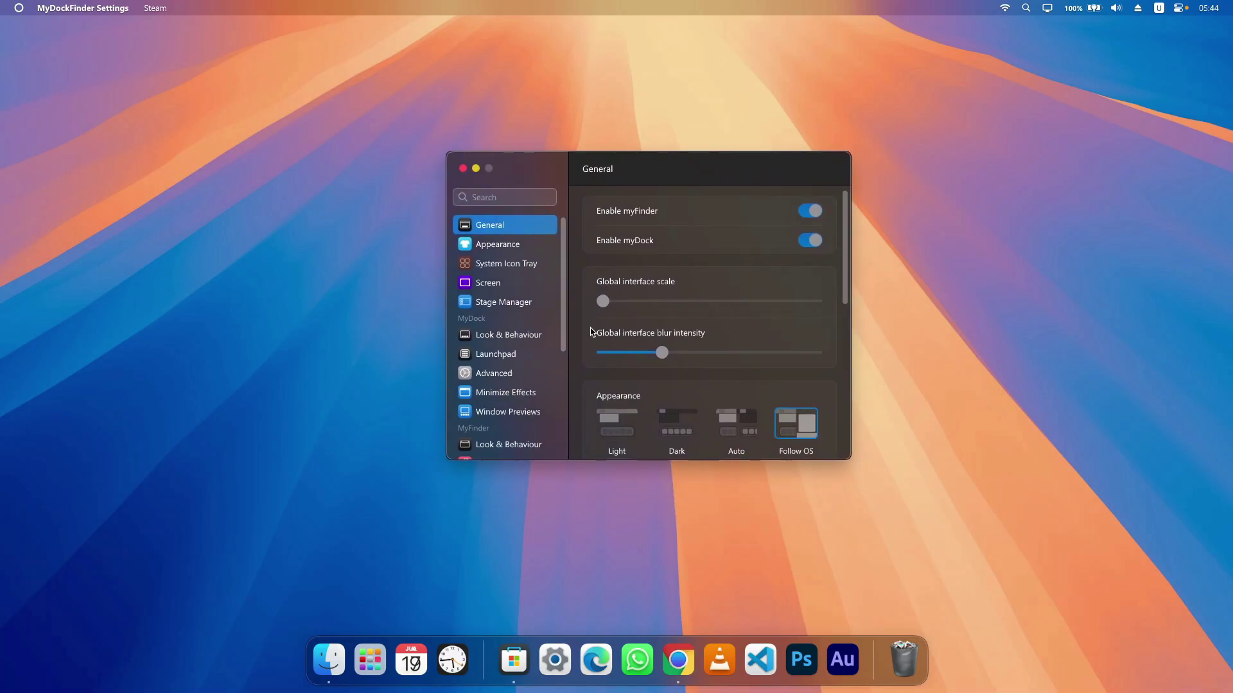
Set MyDockFinder to start as a service on boot and keep the taskbar hidden on all displays.
{"action": "scroll", "coordinate": [731, 366], "scroll_direction": "down", "scroll_amount": 2}
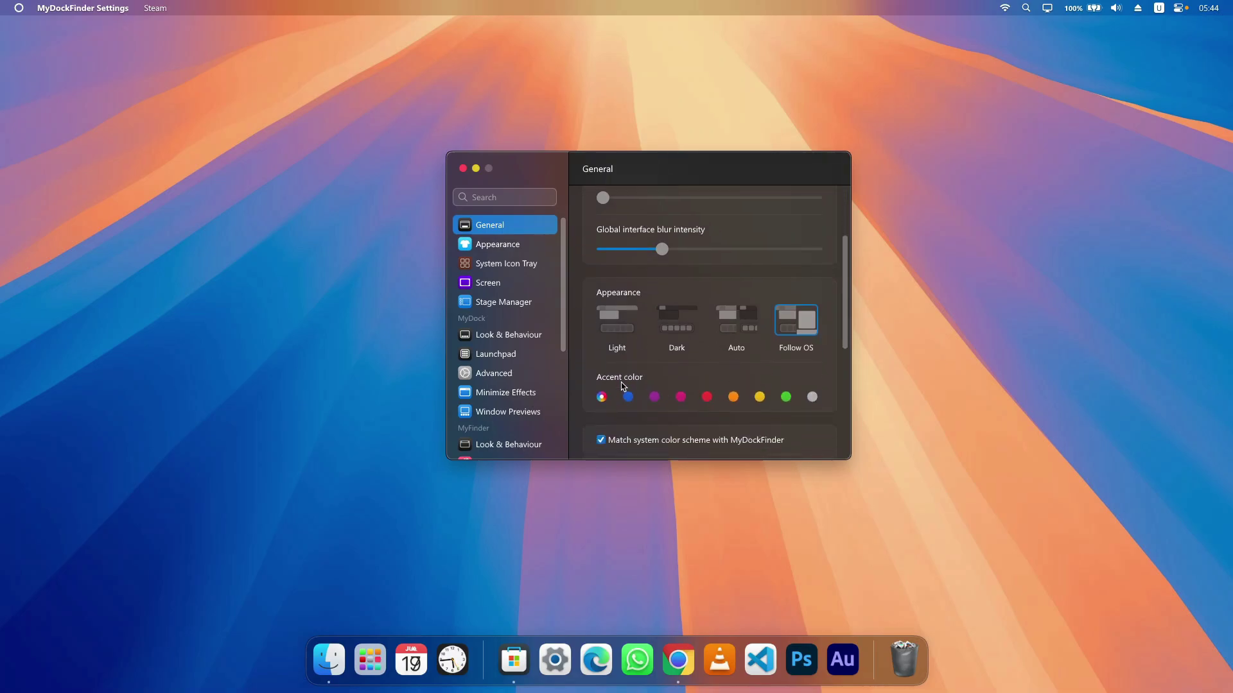
{"action": "scroll", "coordinate": [639, 359], "scroll_direction": "down", "scroll_amount": 3}
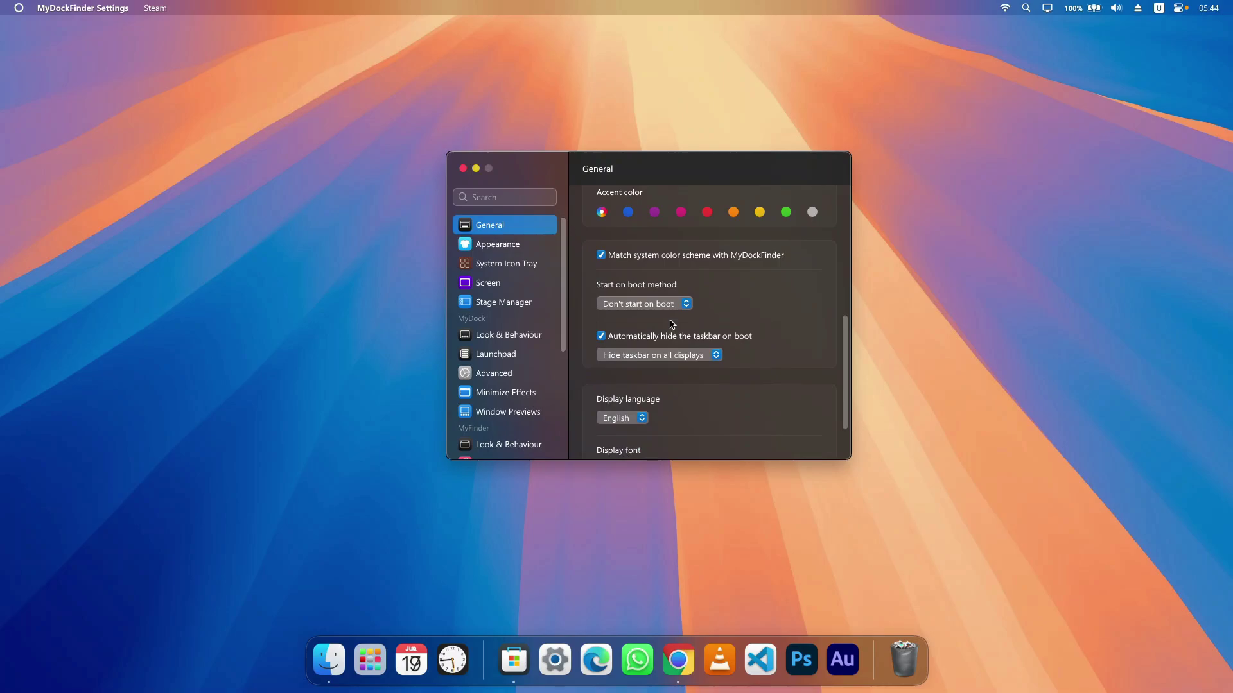
{"action": "left_click", "coordinate": [629, 308]}
{"action": "left_click", "coordinate": [675, 308]}
{"action": "left_click", "coordinate": [626, 357]}
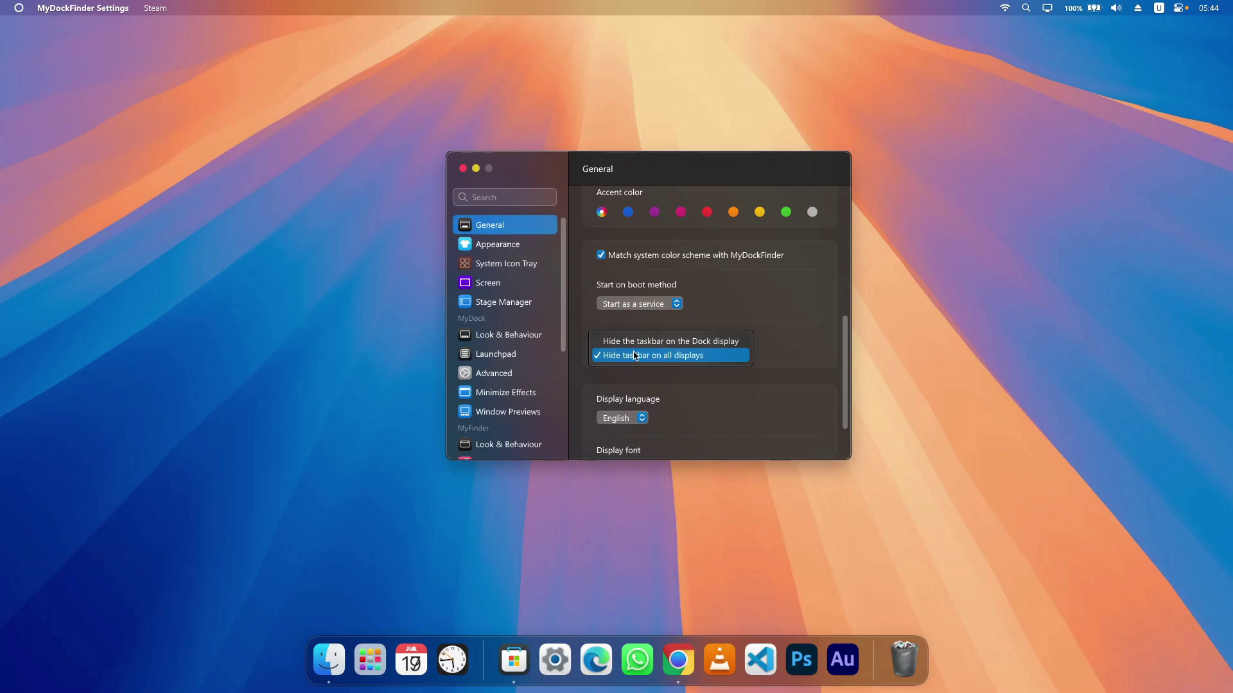
{"action": "left_click", "coordinate": [630, 361]}
{"action": "scroll", "coordinate": [749, 361], "scroll_direction": "down", "scroll_amount": 2}
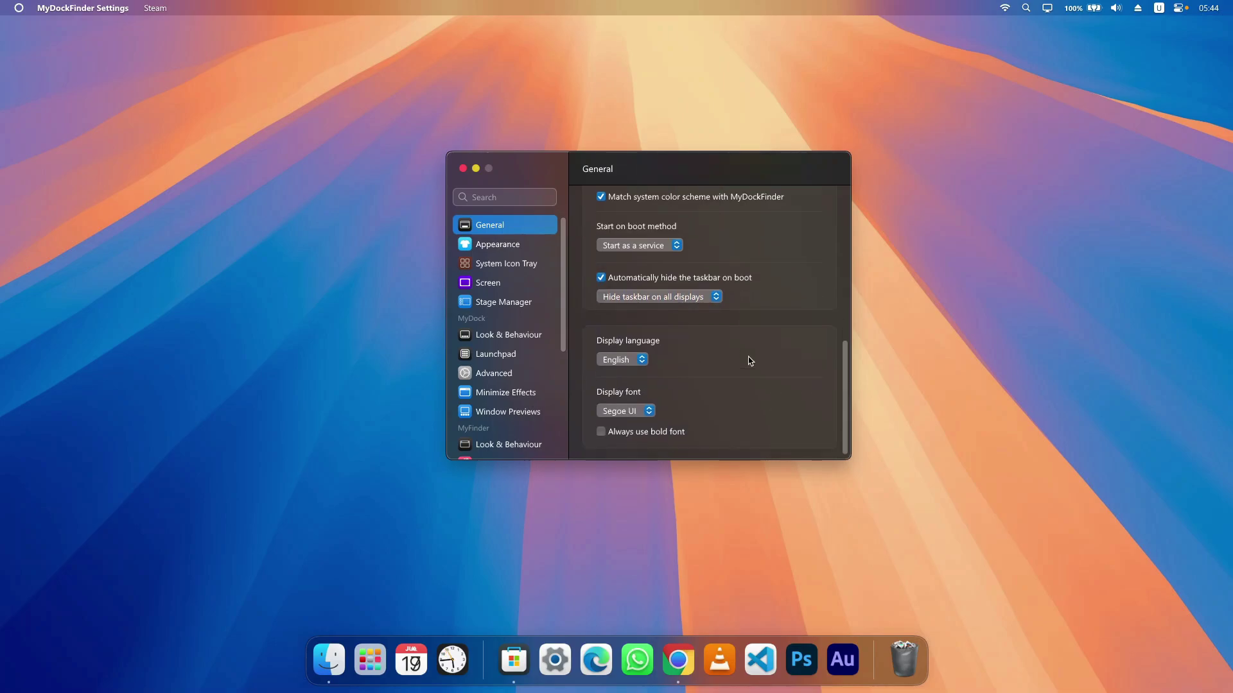
Slightly increase the dock's icon size and icon magnification in the MyDock Look & Behaviour settings.
{"action": "left_click", "coordinate": [498, 335]}
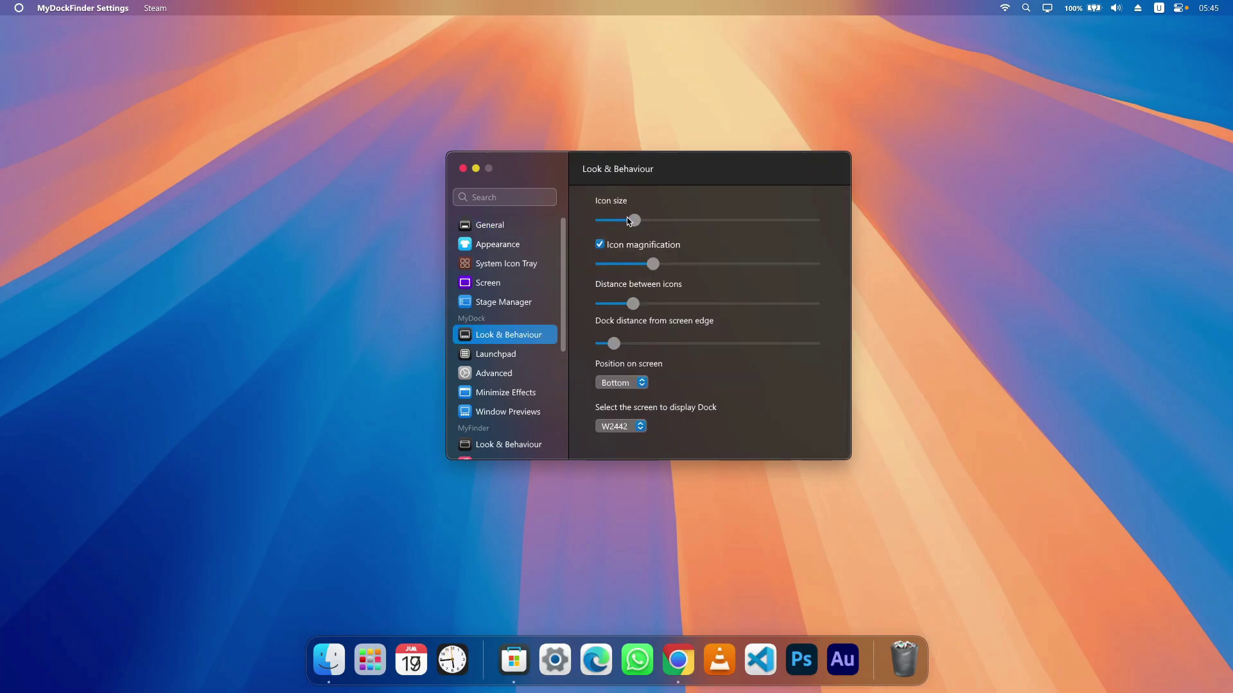
{"action": "left_click_drag", "start_coordinate": [628, 221], "coordinate": [653, 264]}
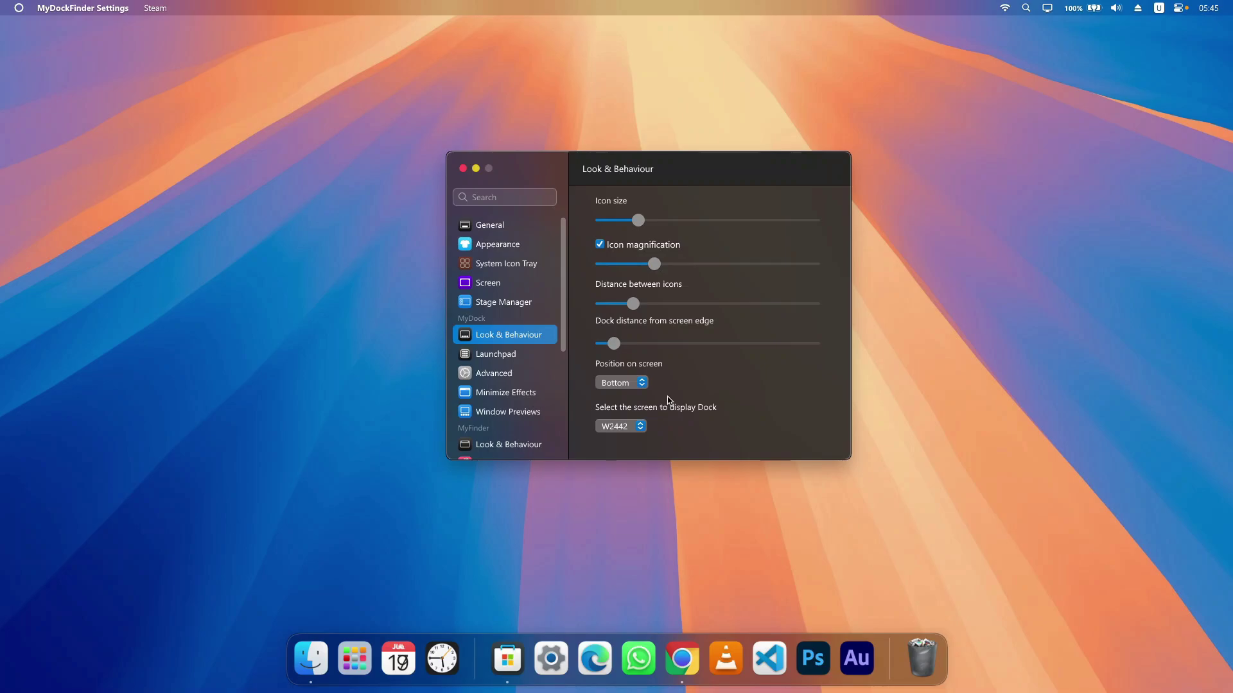
Enable Stage Manager for the W2442 display in the MyDockFinder settings.
{"action": "scroll", "coordinate": [523, 275], "scroll_direction": "down", "scroll_amount": 5}
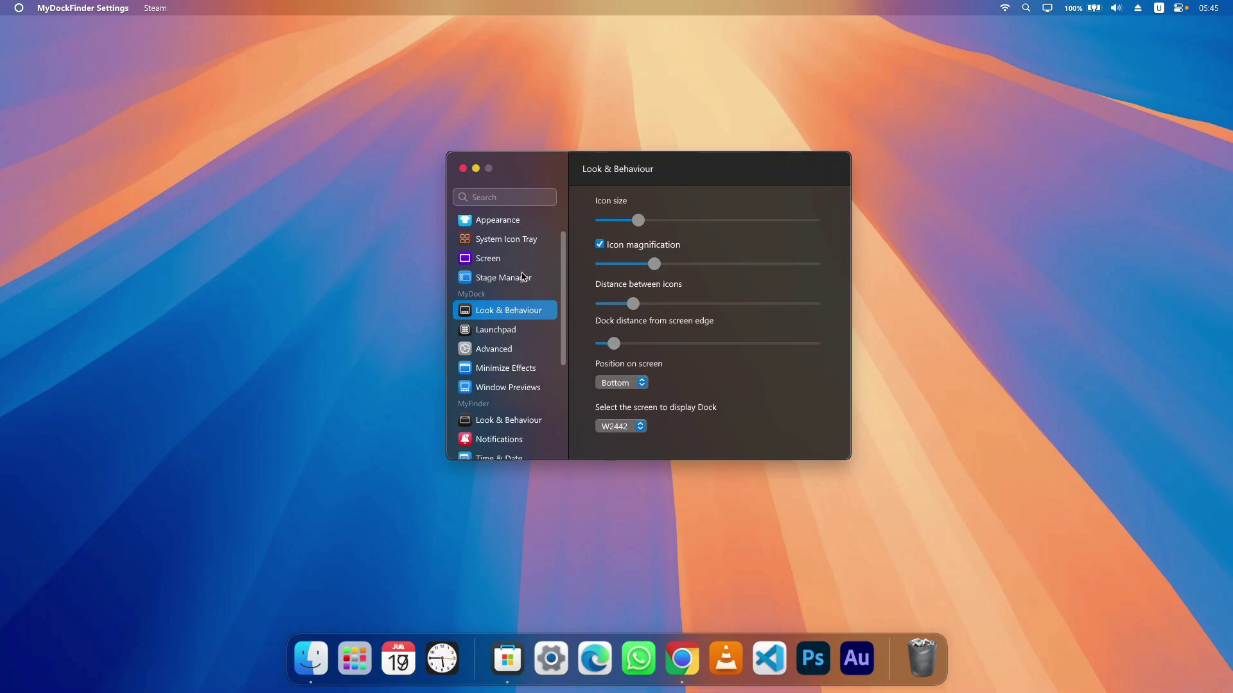
{"action": "scroll", "coordinate": [524, 277], "scroll_direction": "down", "scroll_amount": 2}
{"action": "scroll", "coordinate": [522, 334], "scroll_direction": "up", "scroll_amount": 5}
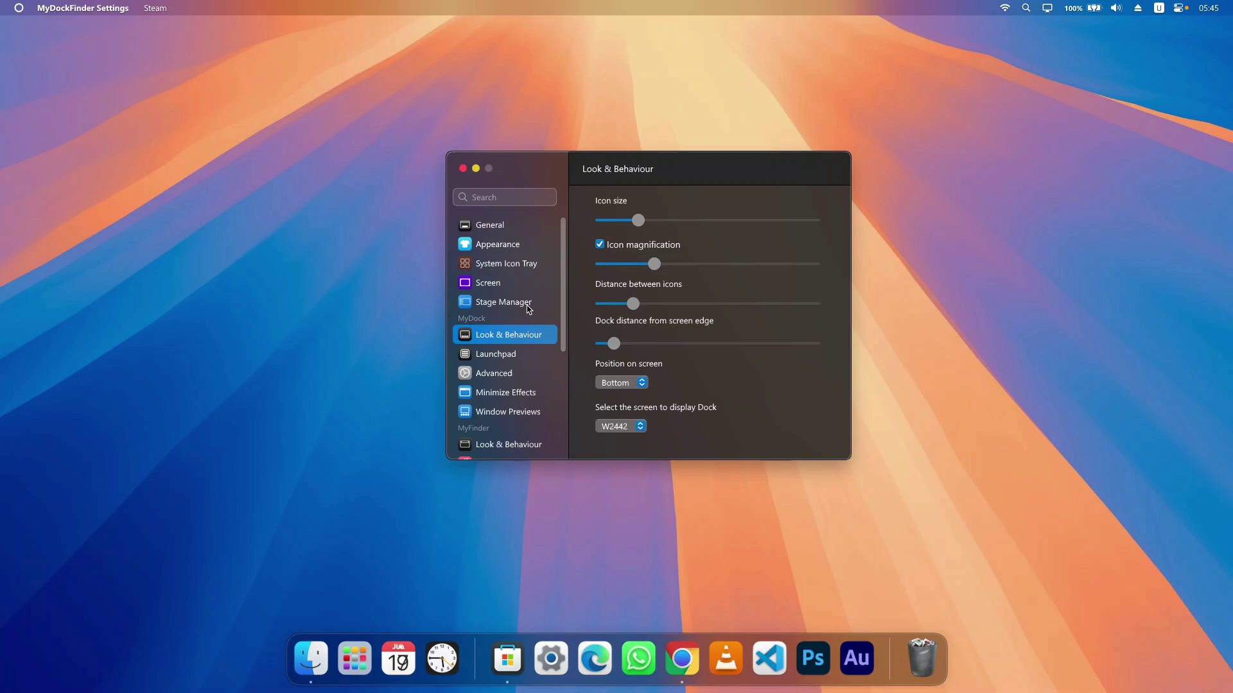
{"action": "left_click", "coordinate": [491, 305]}
{"action": "scroll", "coordinate": [715, 282], "scroll_direction": "down", "scroll_amount": 5}
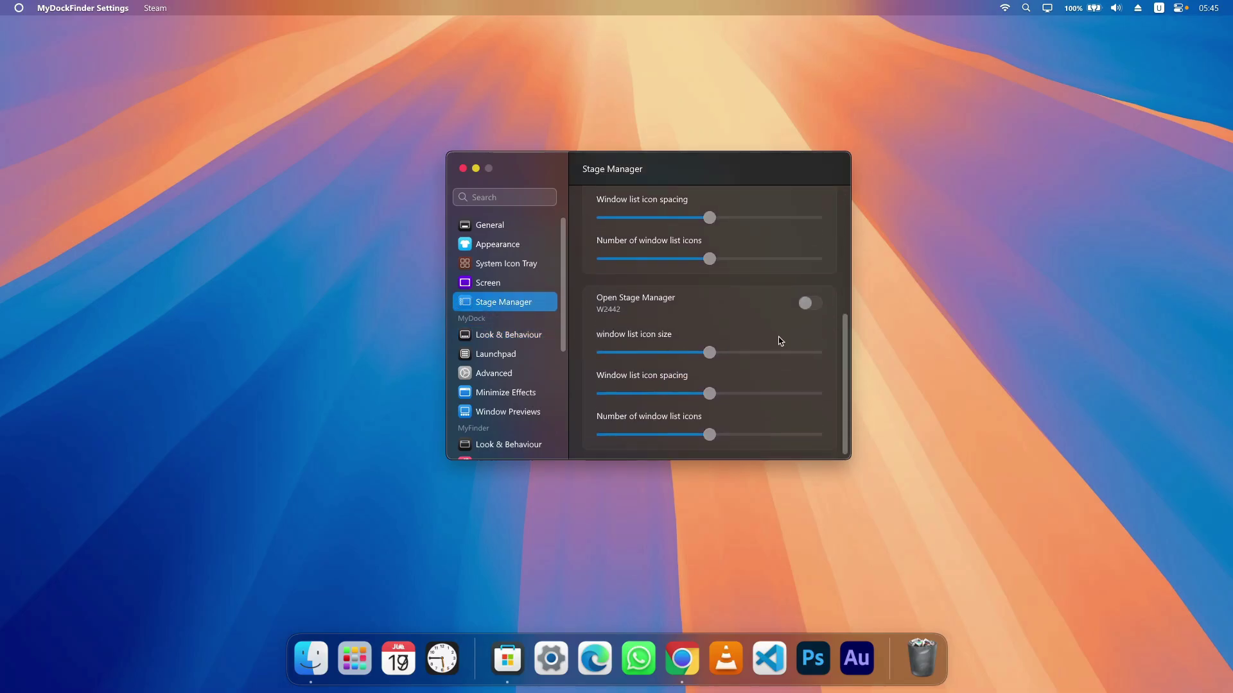
{"action": "left_click", "coordinate": [809, 303]}
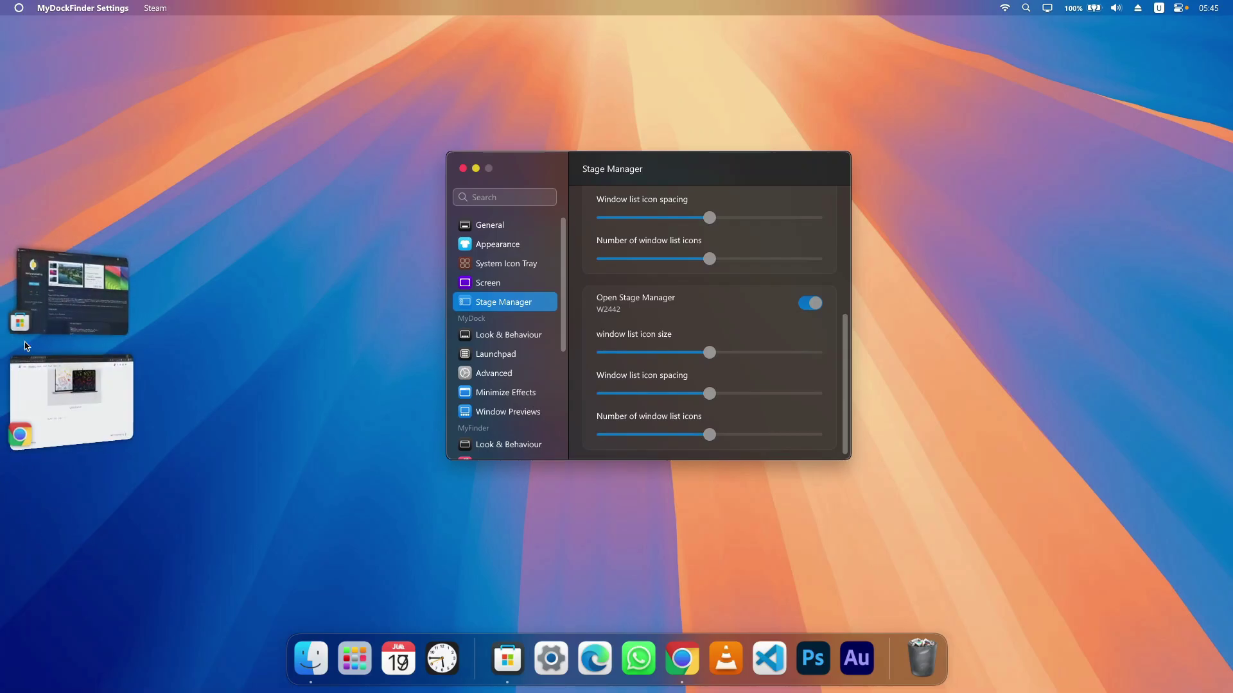
Switch to the empty desktop and turn off the display of desktop icons.
{"action": "left_click", "coordinate": [963, 261]}
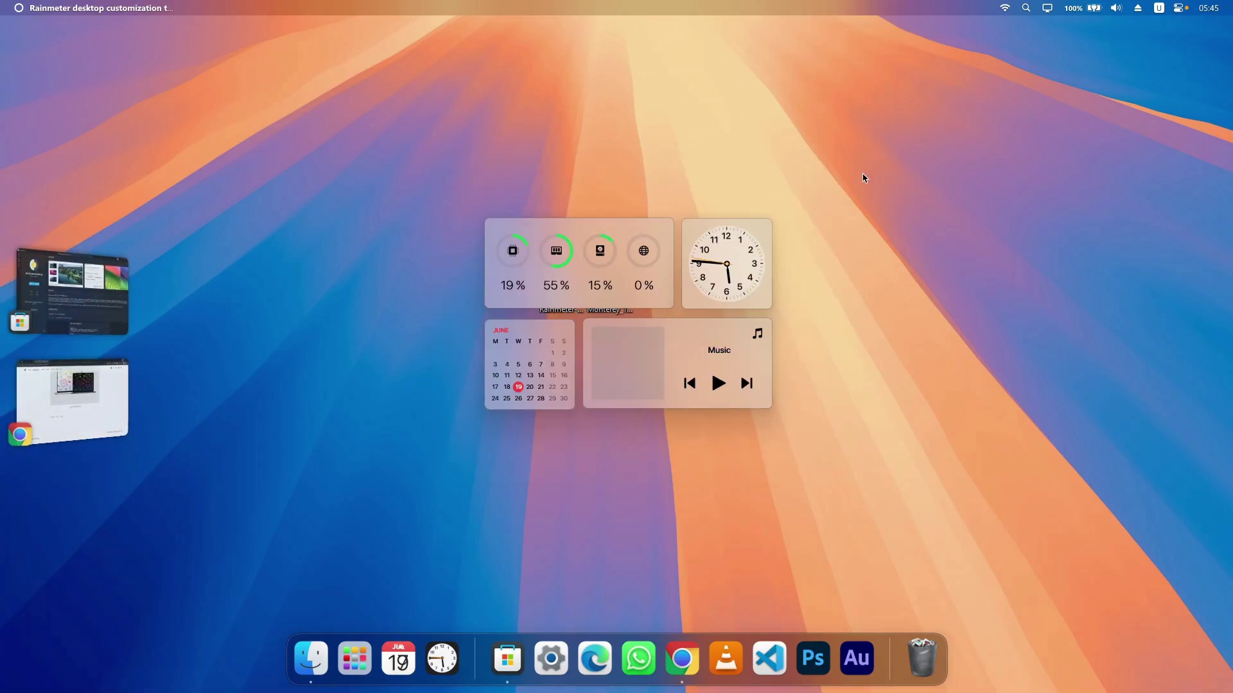
{"action": "right_click", "coordinate": [938, 95]}
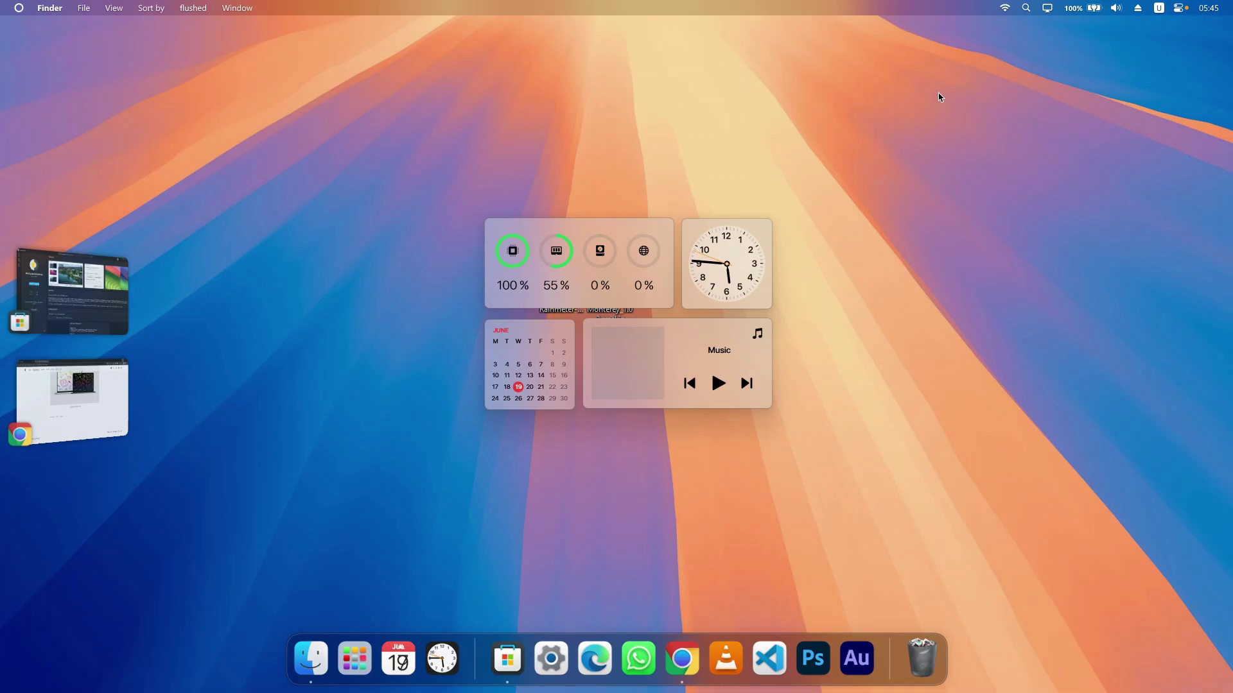
{"action": "mouse_move", "coordinate": [954, 106]}
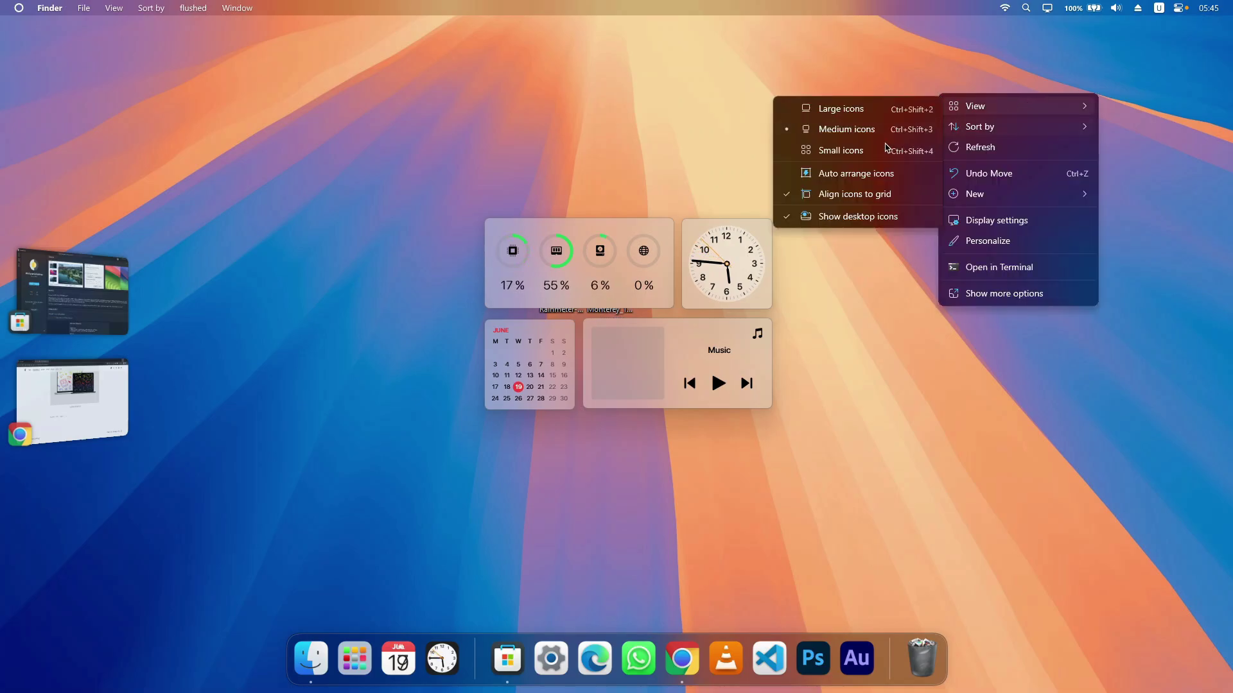
{"action": "left_click", "coordinate": [825, 218]}
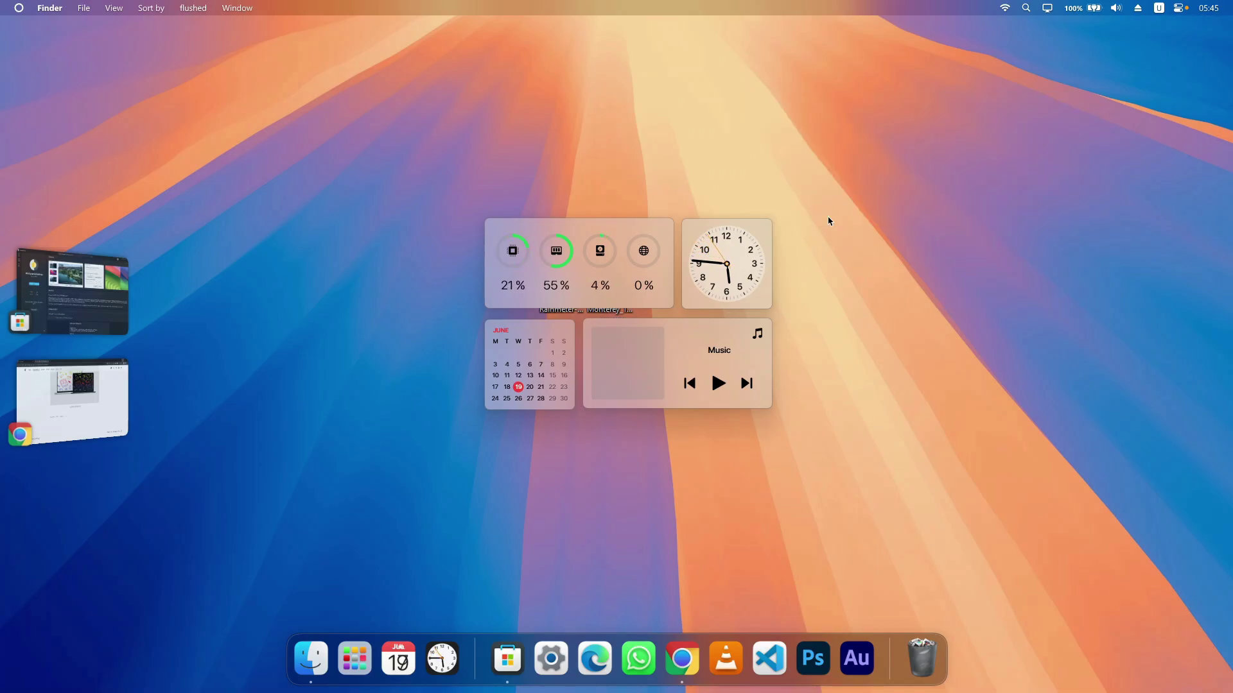